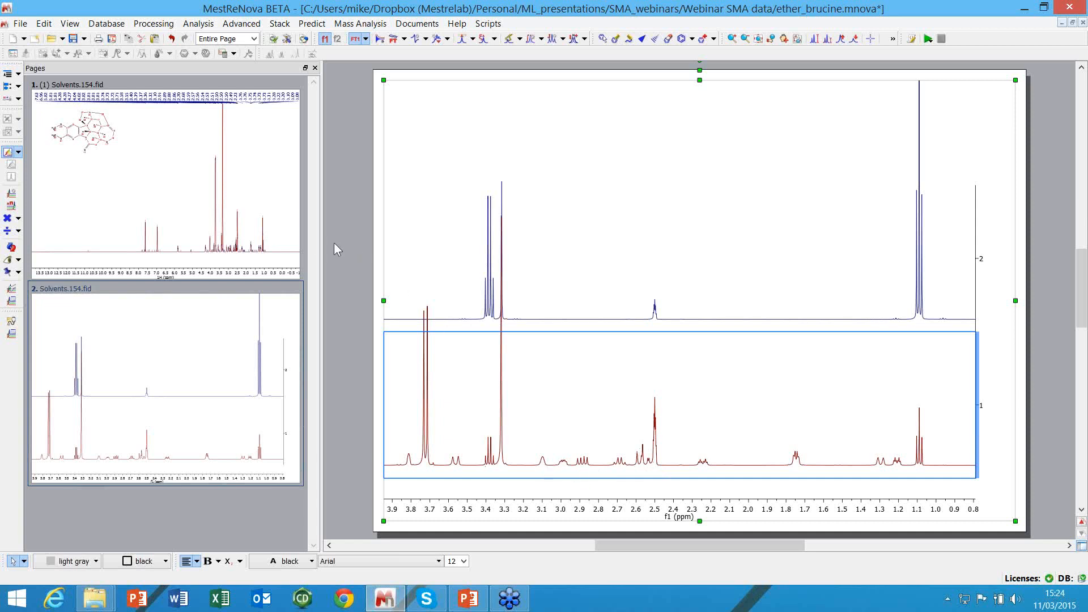
# Open Simple Mixture Analysis for the spectrum with the molecular structure on page 1
pyautogui.click(264, 199)
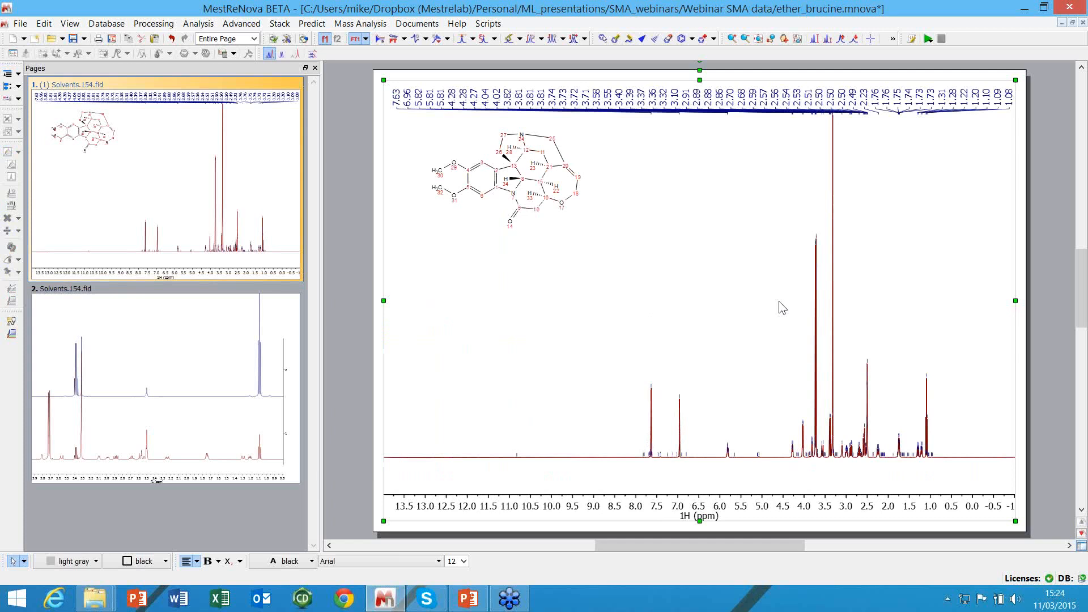
pyautogui.click(242, 23)
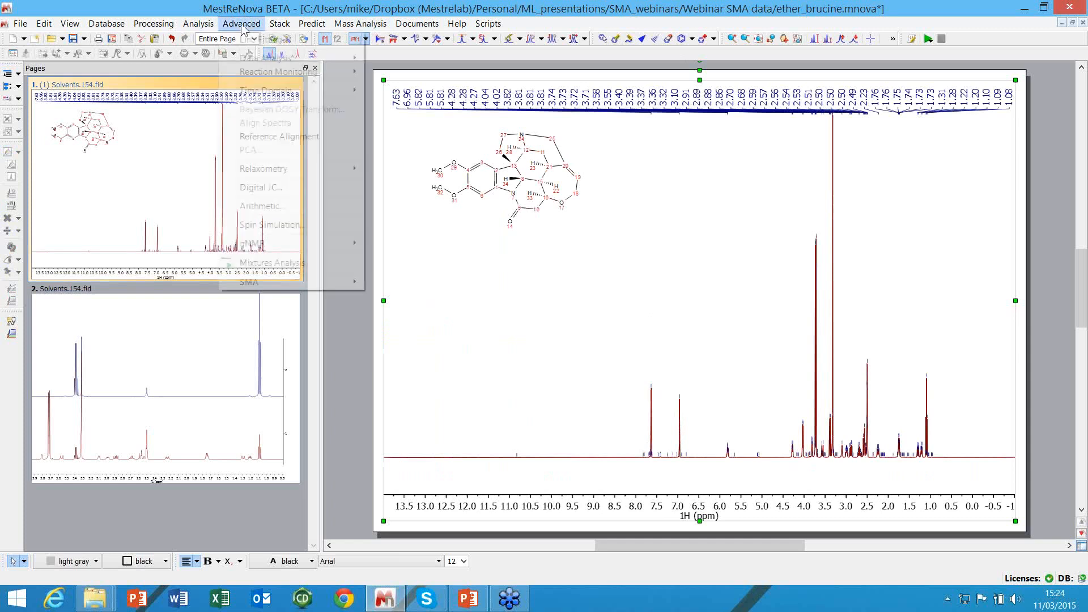
pyautogui.moveTo(355, 282)
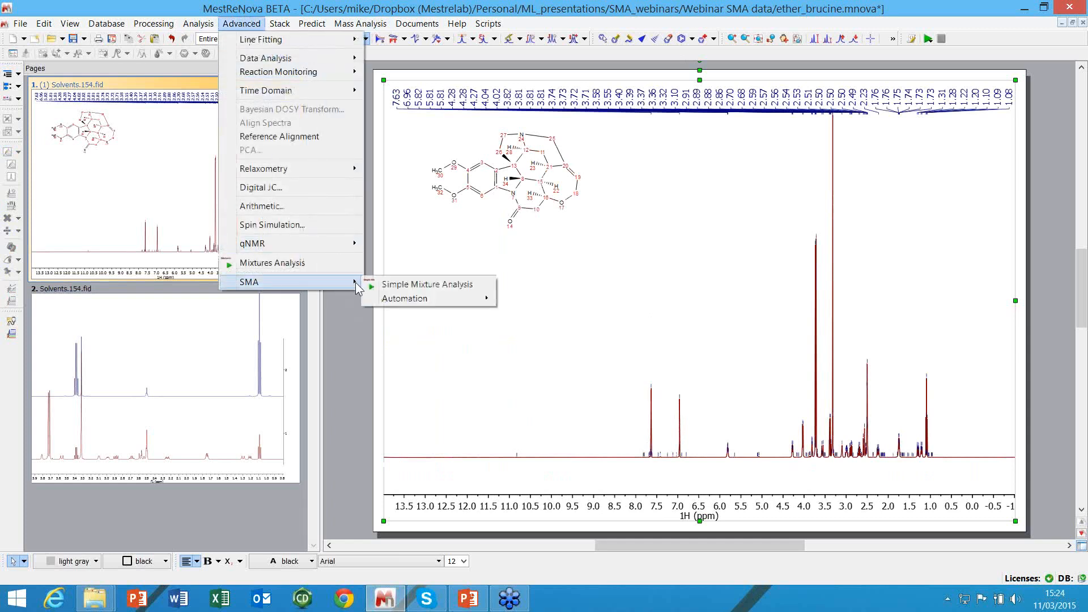
pyautogui.click(409, 285)
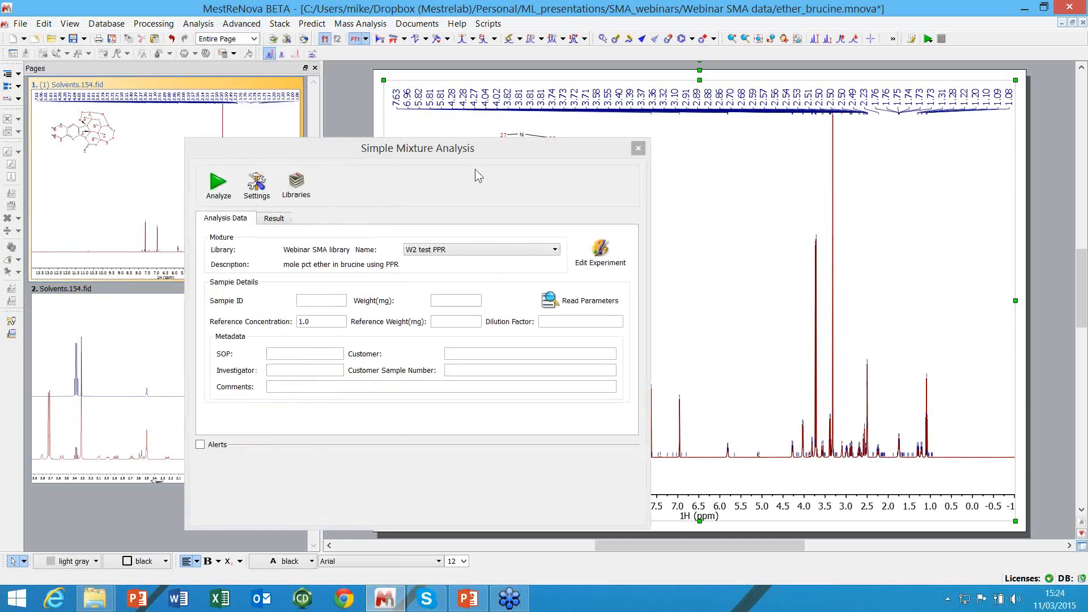
pyautogui.moveTo(480, 151); pyautogui.dragTo(614, 146)
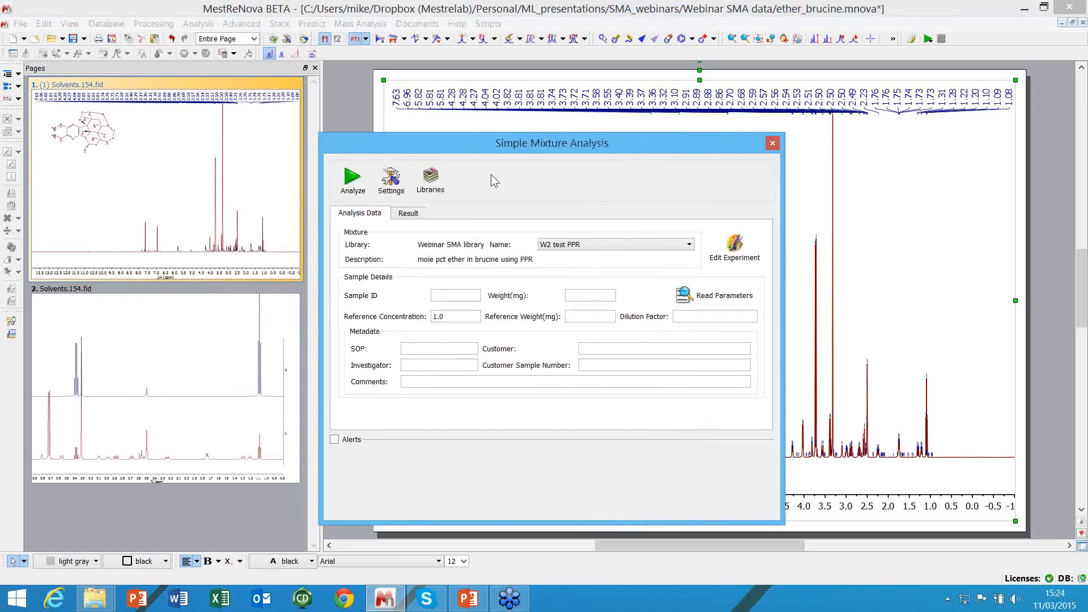
# Start a new experiment in the current Webinar SMA library through the Library Manager
pyautogui.click(438, 192)
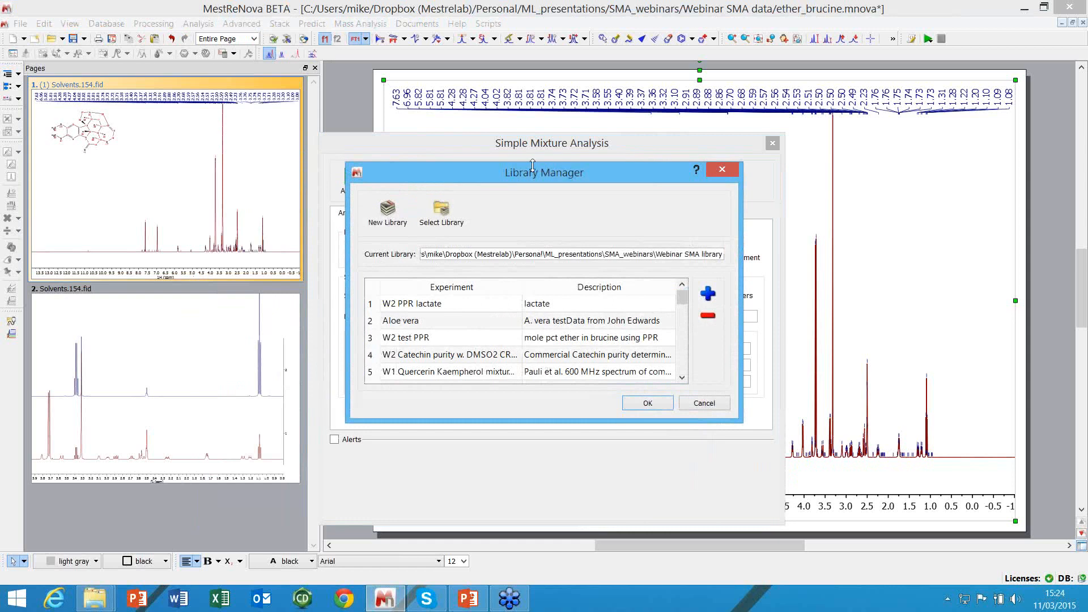
pyautogui.moveTo(480, 158); pyautogui.dragTo(443, 157)
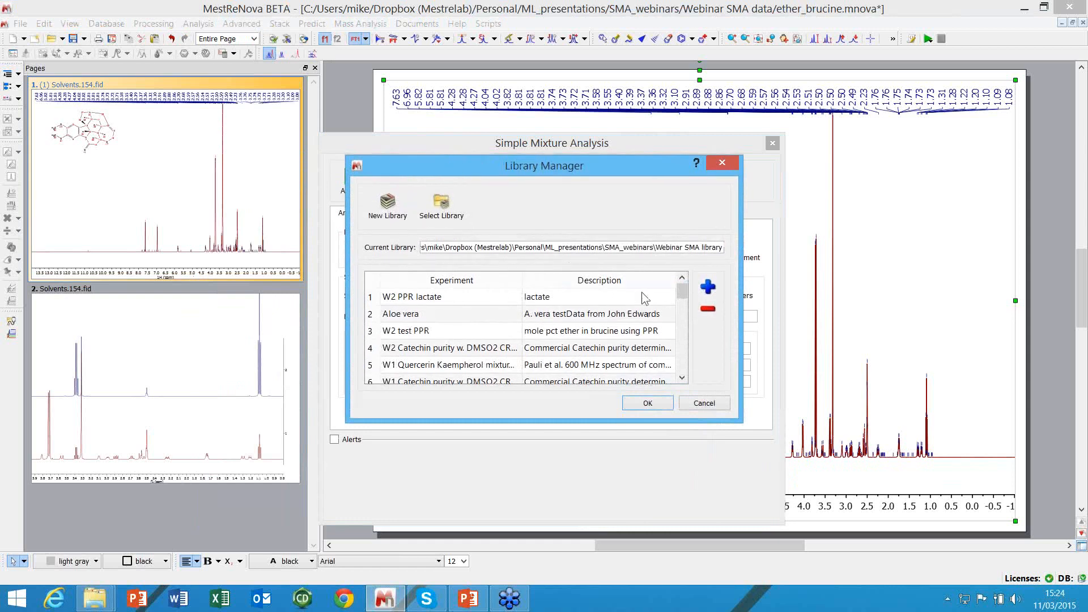
pyautogui.click(707, 289)
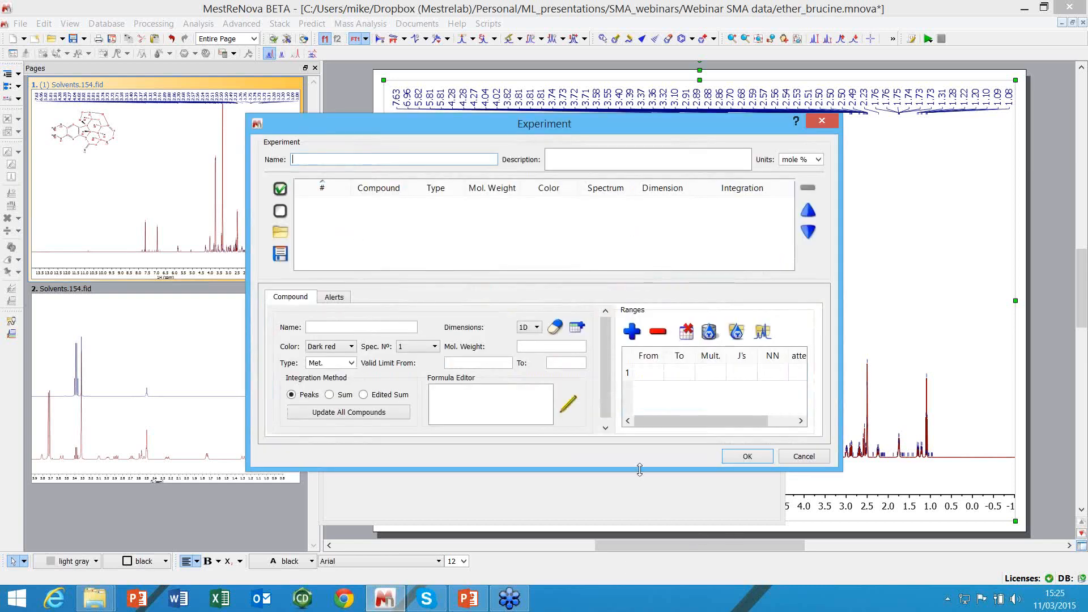
pyautogui.moveTo(638, 469); pyautogui.dragTo(637, 534)
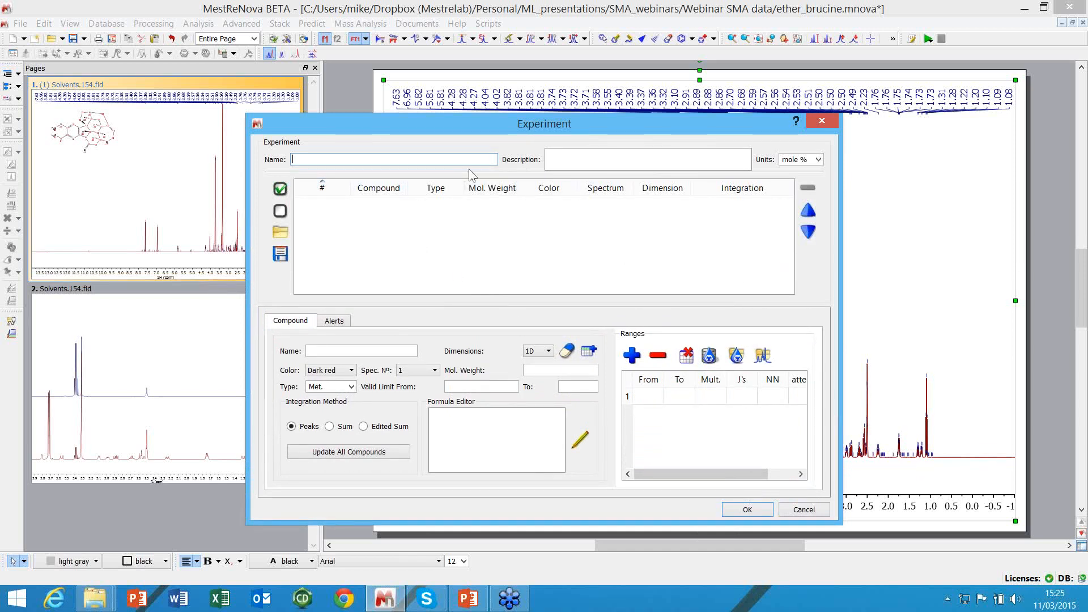
# Name the experiment "W2 Test2", describe it as "mole pct ether in brucine" and set its units to mole %
pyautogui.write('W2 Test2')
pyautogui.click(566, 155)
pyautogui.write('mole')
pyautogui.write(' pe')
pyautogui.write('t ether ')
pyautogui.write('in bruc')
pyautogui.write('in')
pyautogui.write('e')
pyautogui.click(819, 161)
pyautogui.click(796, 170)
pyautogui.moveTo(612, 127); pyautogui.dragTo(614, 120)
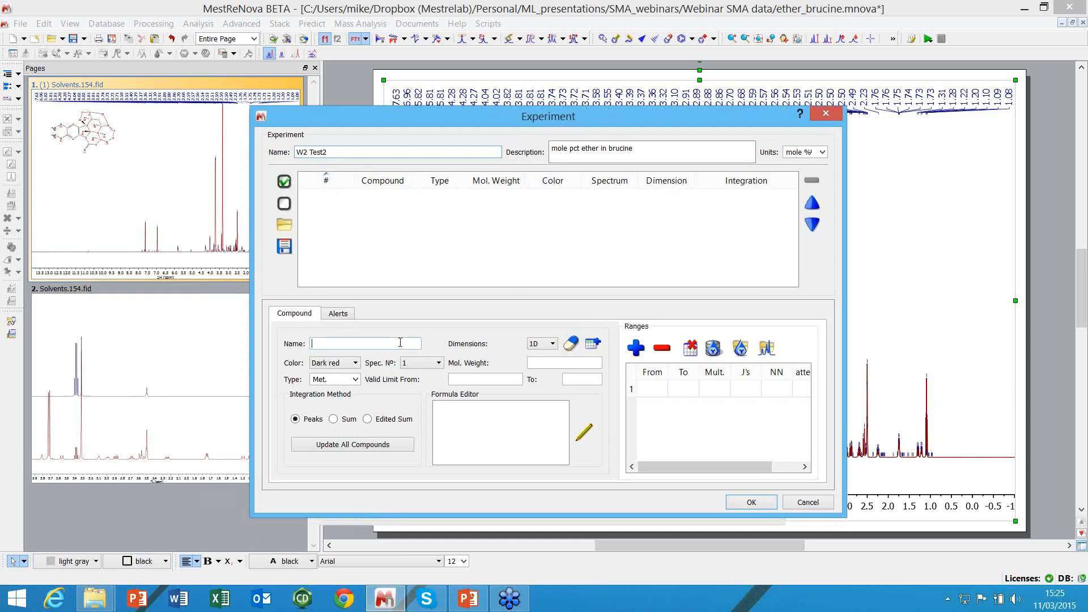
# Name the first compound "Ref" and set its type to Reference
pyautogui.write('Ref')
pyautogui.click(357, 379)
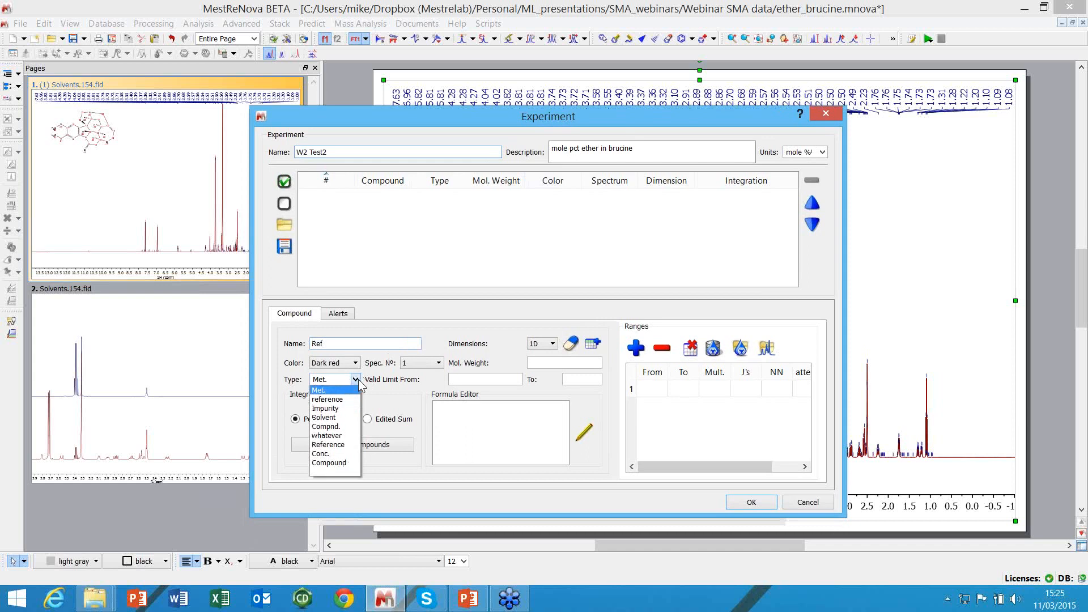
pyautogui.click(335, 444)
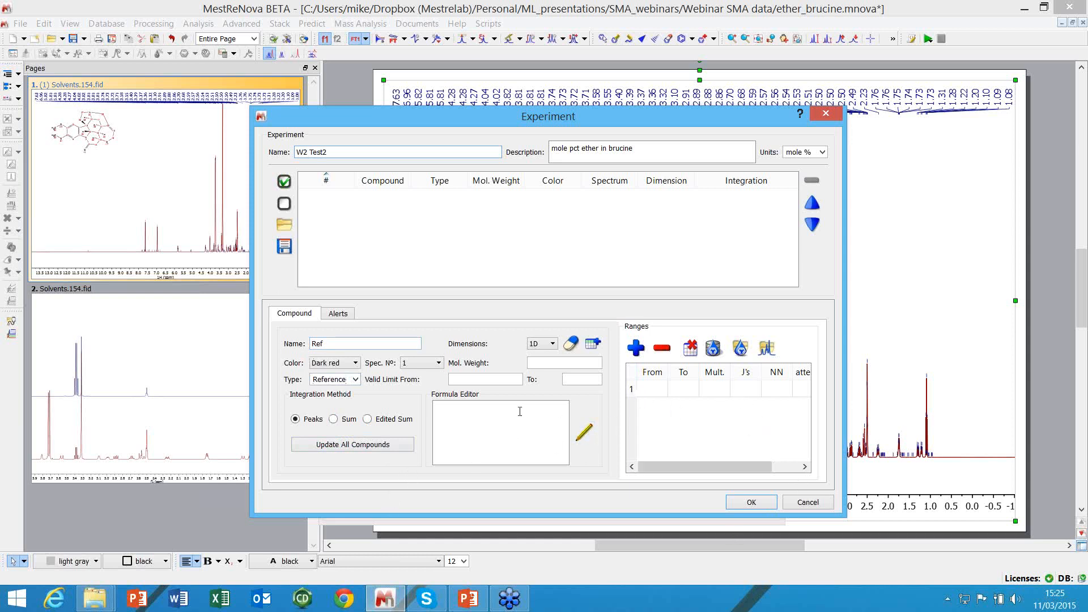
# Set the Ref compound's formula to 1 and add the compound to the experiment
pyautogui.click(585, 433)
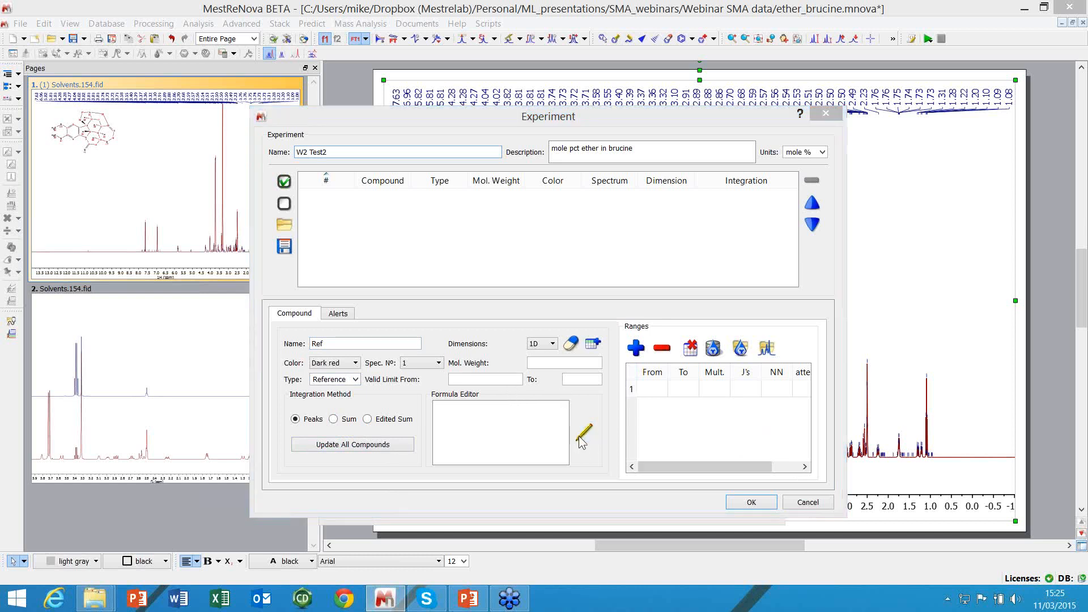
pyautogui.write('1')
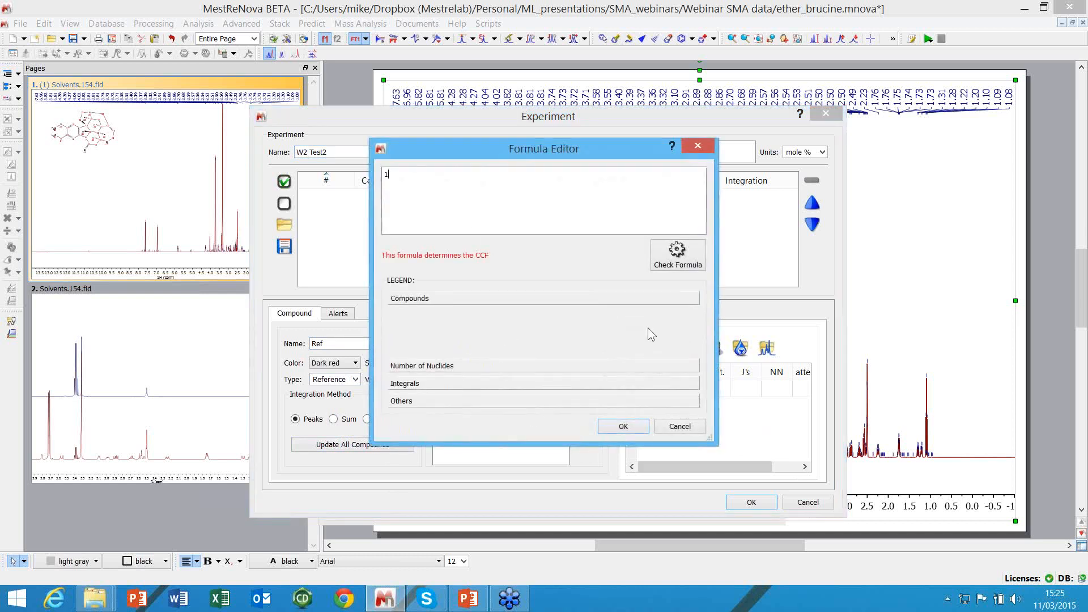
pyautogui.click(619, 427)
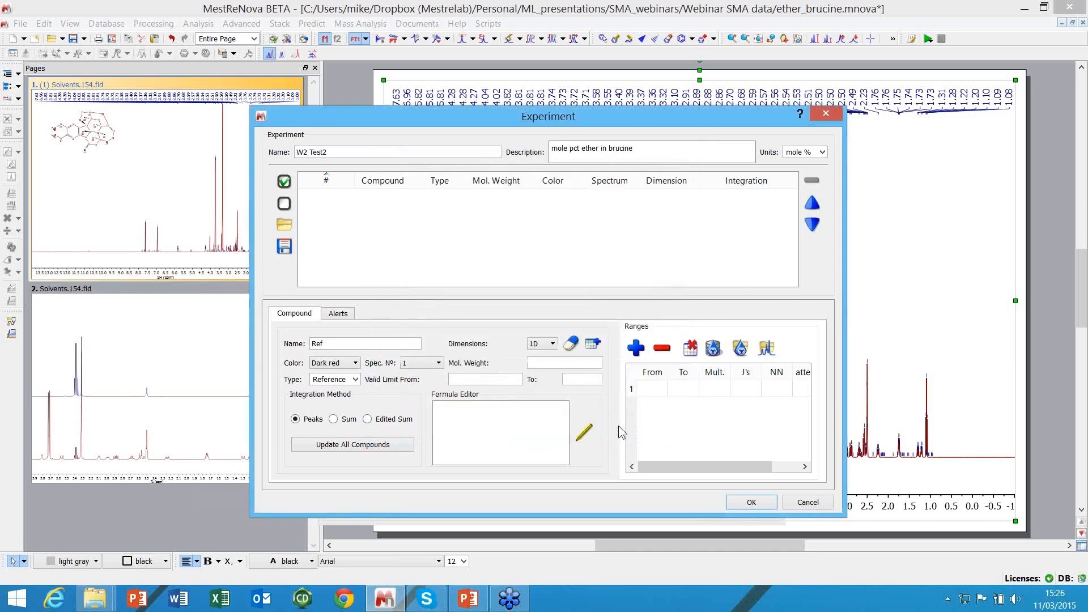
pyautogui.click(583, 435)
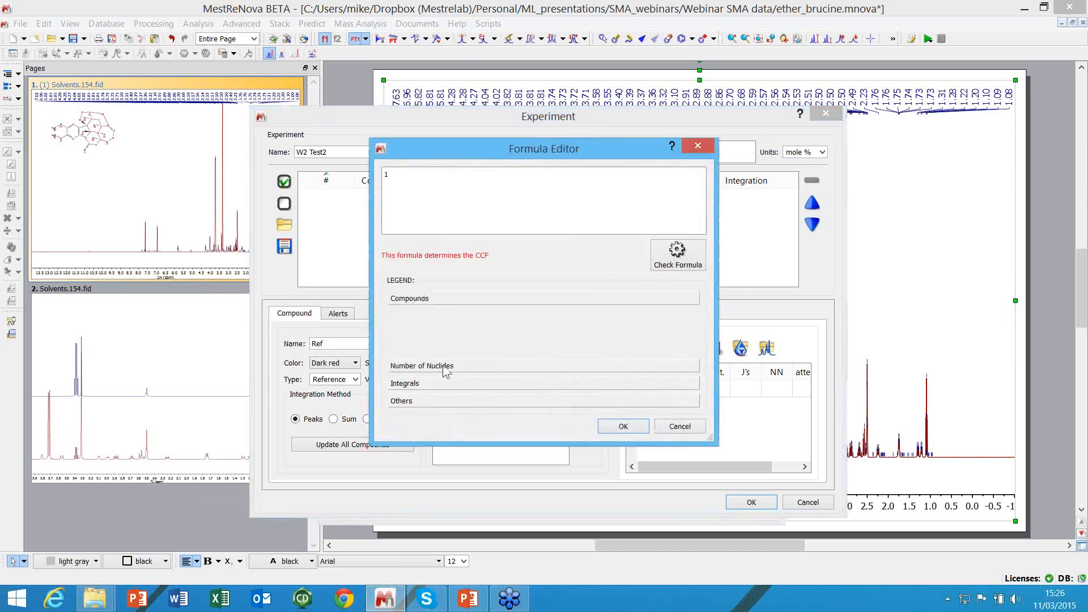
pyautogui.click(701, 149)
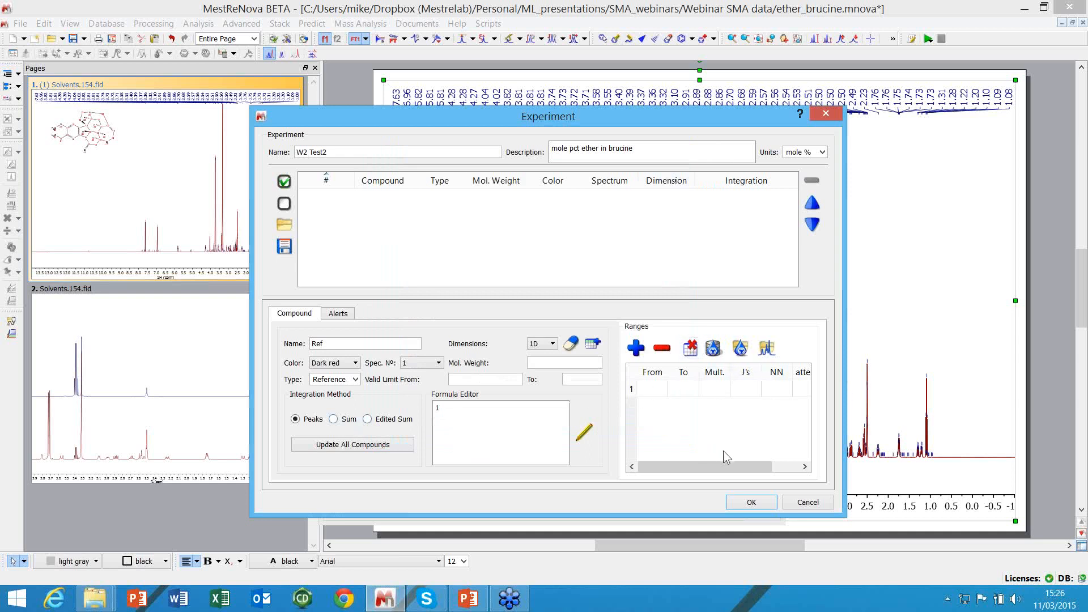
pyautogui.click(594, 345)
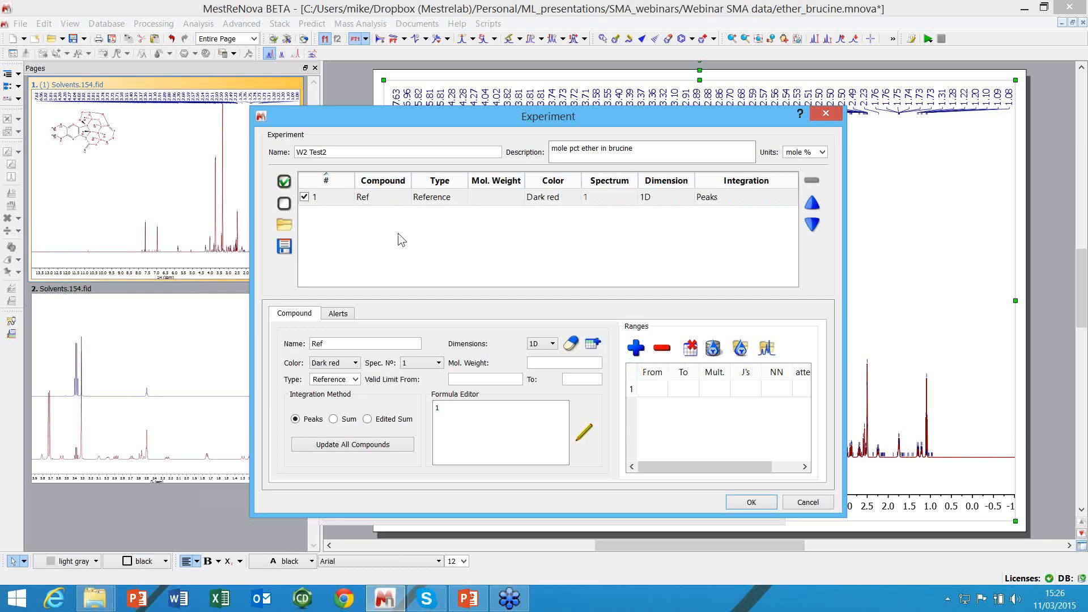
# Define a compound named Brucine with type Compnd., molecular weight 394.46 and the Sum integration method
pyautogui.click(395, 198)
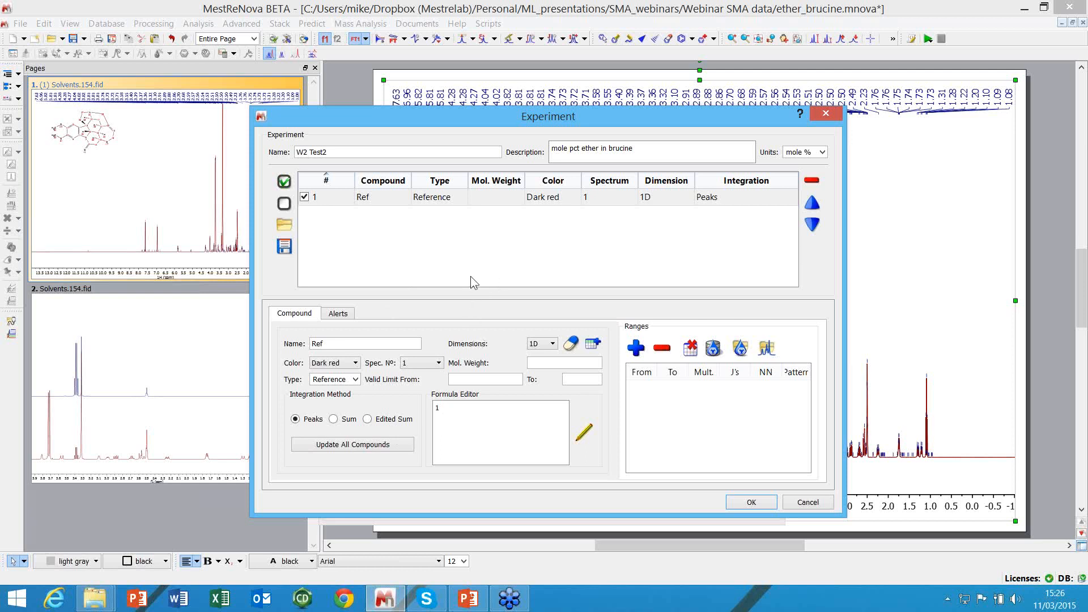
pyautogui.moveTo(344, 345); pyautogui.dragTo(305, 328)
pyautogui.click(354, 379)
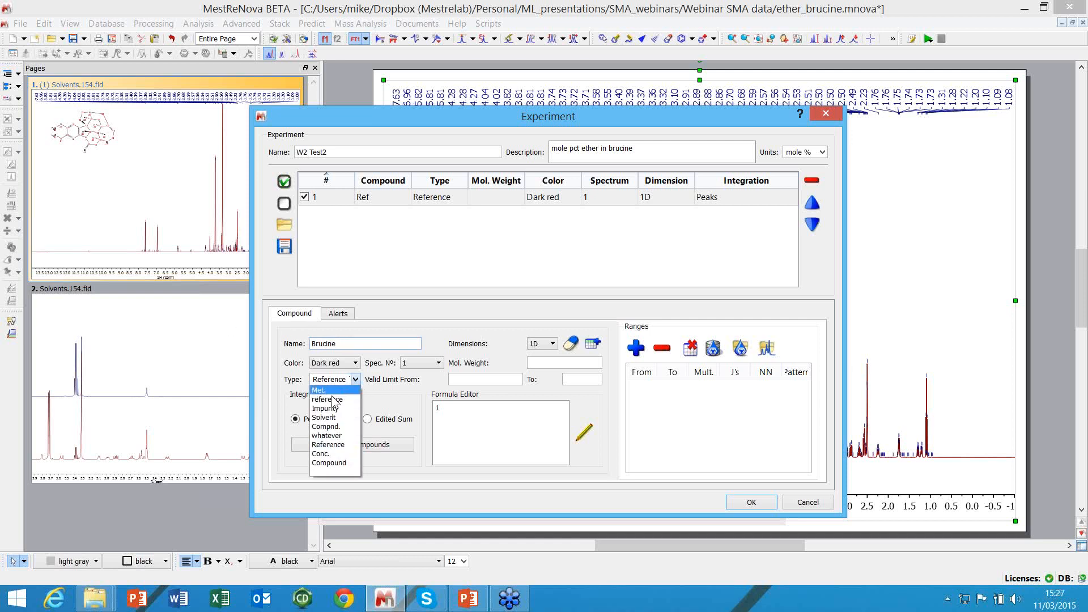
pyautogui.click(332, 427)
pyautogui.click(555, 364)
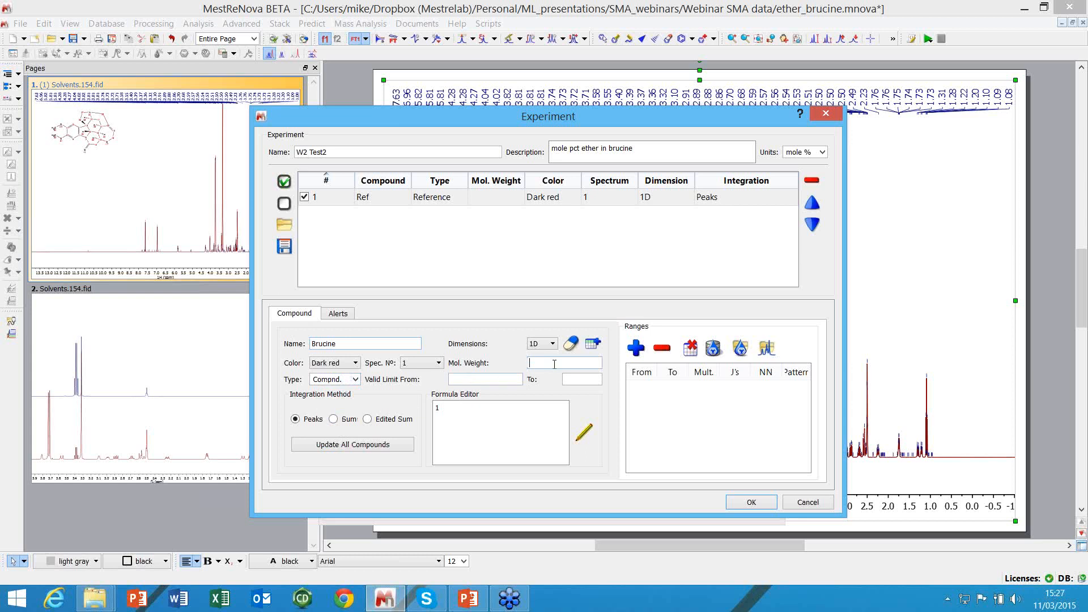
pyautogui.write('394,46')
pyautogui.click(334, 420)
# Add a Brucine integration range from 7.8 to 7.5 with one nuclide and multiplicity s
pyautogui.click(638, 348)
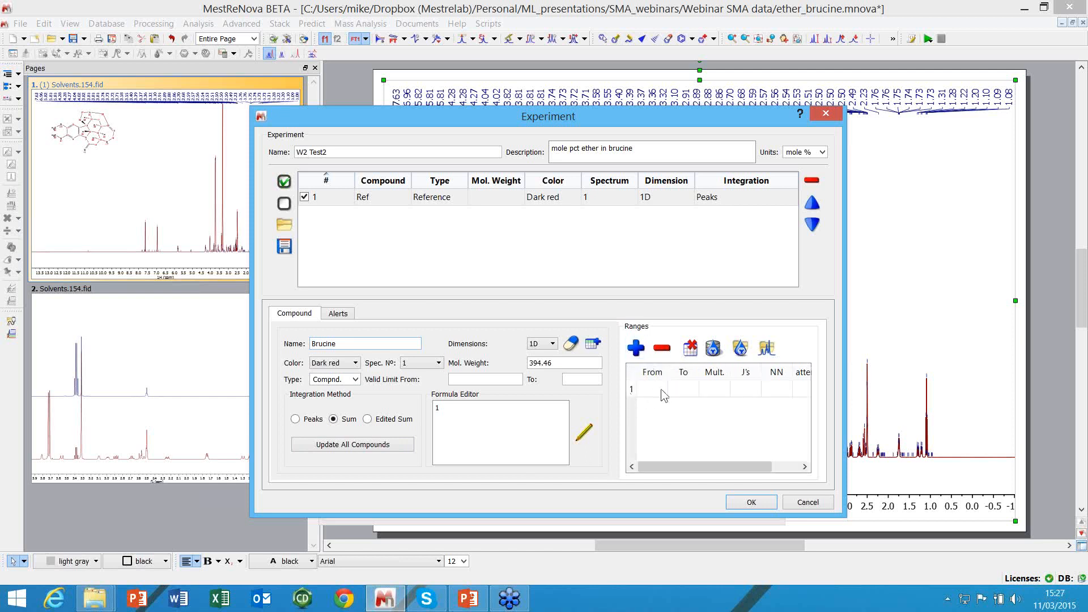
pyautogui.doubleClick(661, 389)
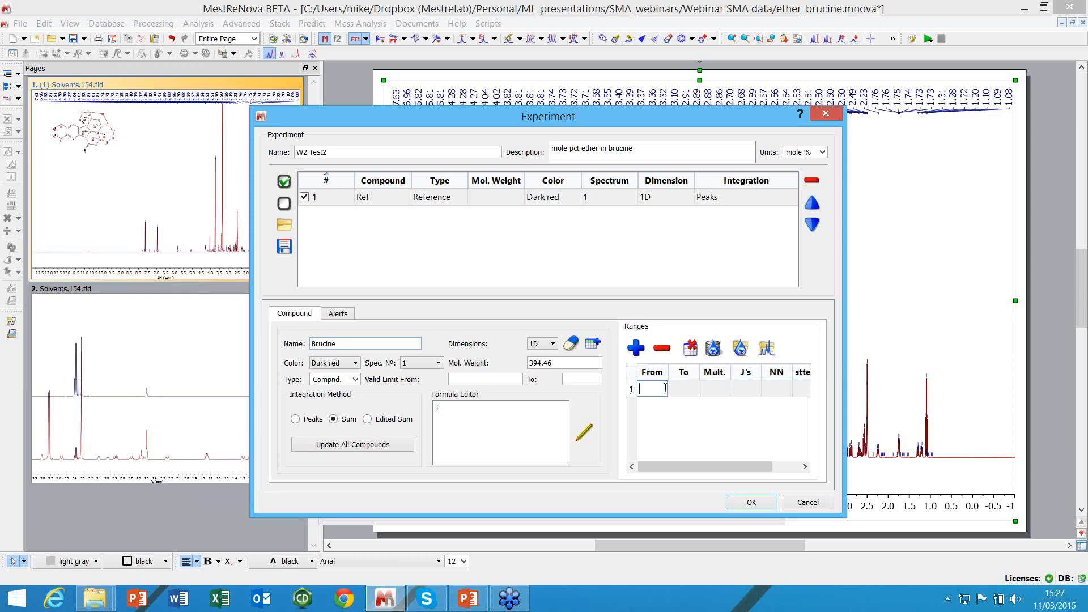
pyautogui.write('7.8')
pyautogui.press('Tab')
pyautogui.write('7.5')
pyautogui.press('Tab')
pyautogui.press('Tab')
pyautogui.press('Tab')
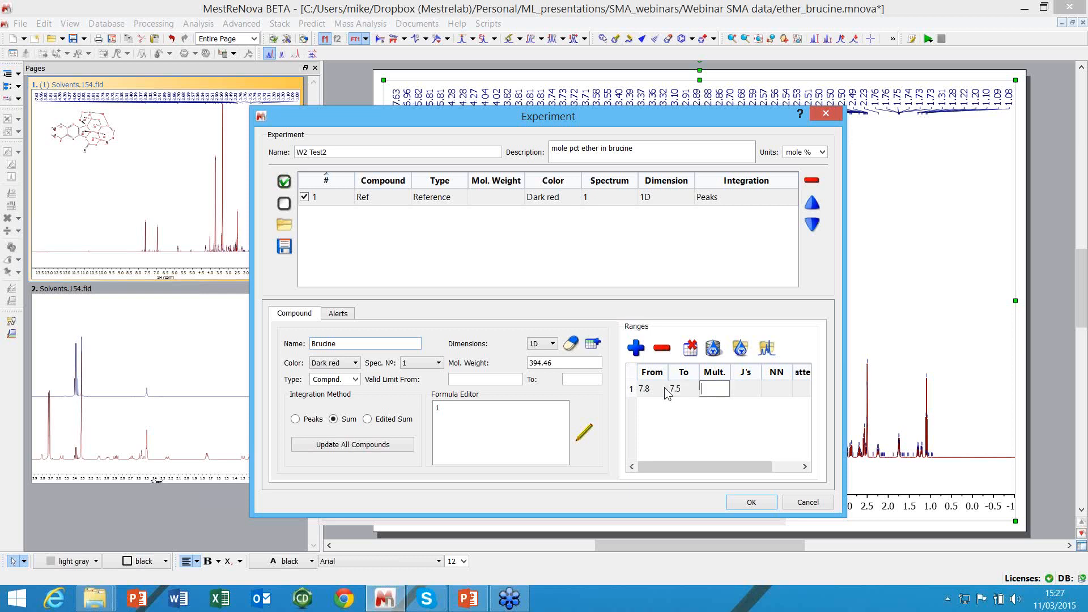
pyautogui.write('1')
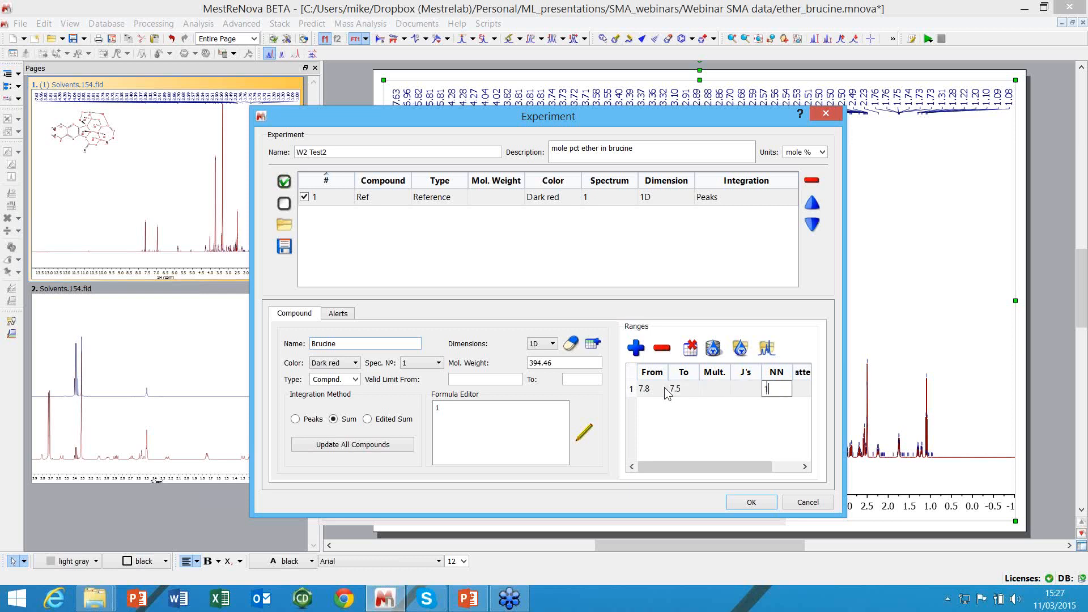
pyautogui.click(715, 389)
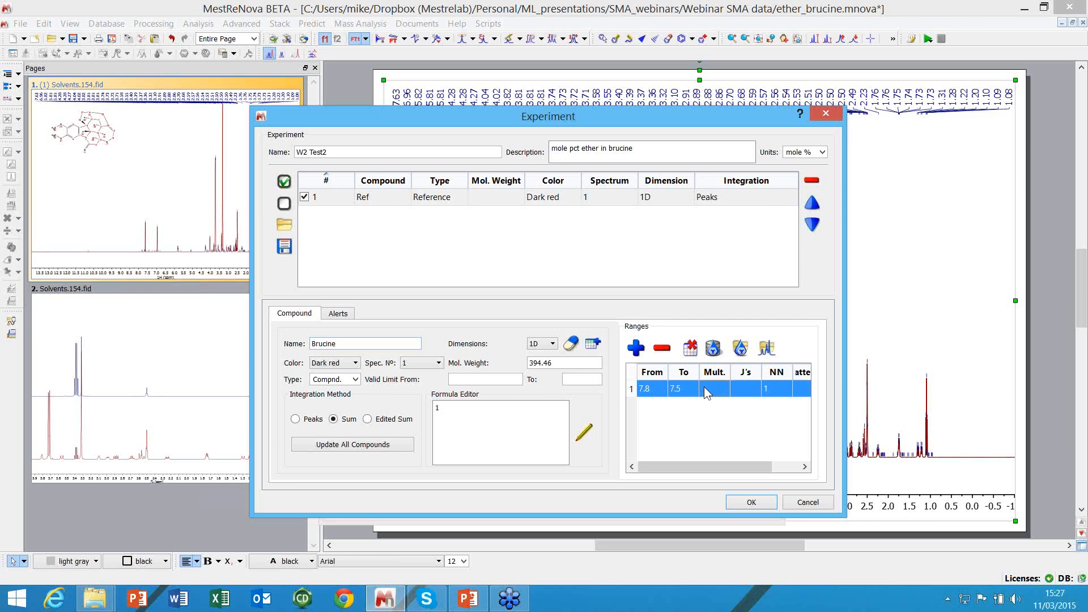
pyautogui.click(712, 385)
pyautogui.click(706, 419)
pyautogui.click(356, 364)
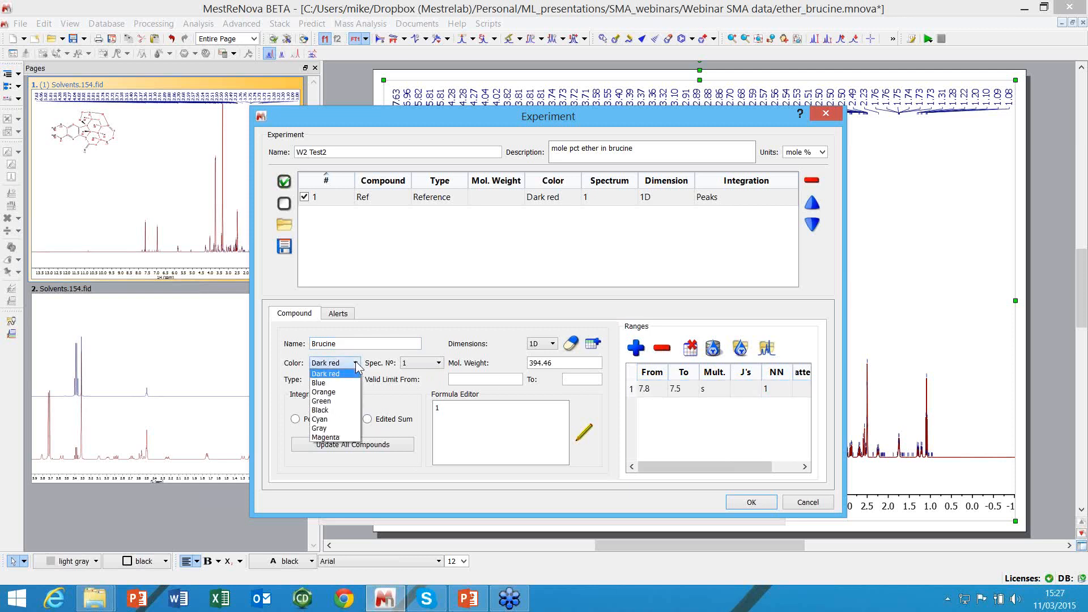
pyautogui.click(356, 365)
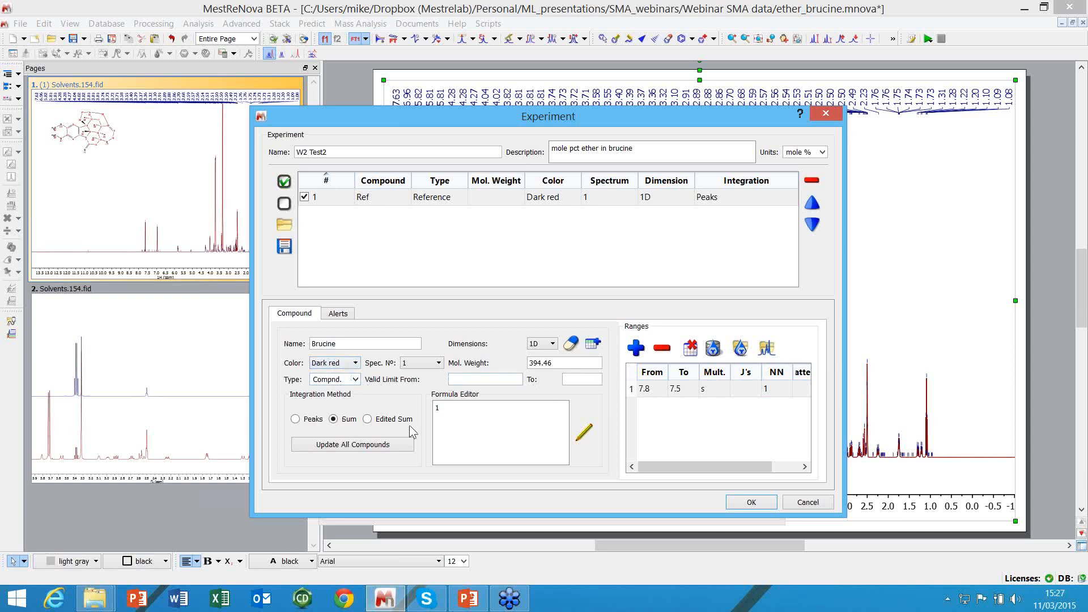
pyautogui.click(352, 447)
# Set Brucine's concentration formula to I1/NN1, check it, and add the compound to the experiment
pyautogui.click(586, 433)
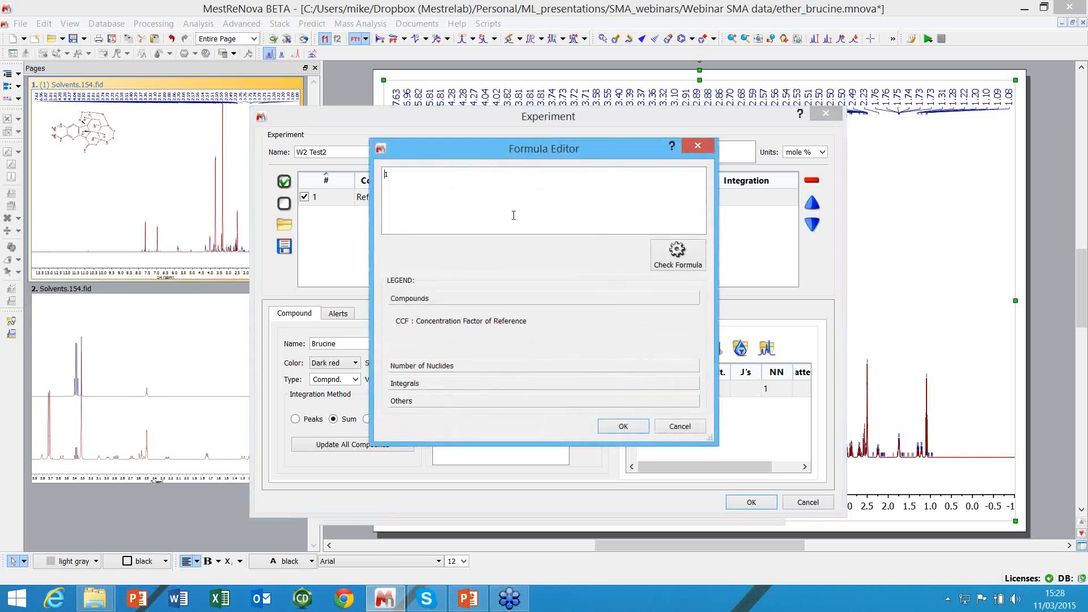
pyautogui.click(421, 383)
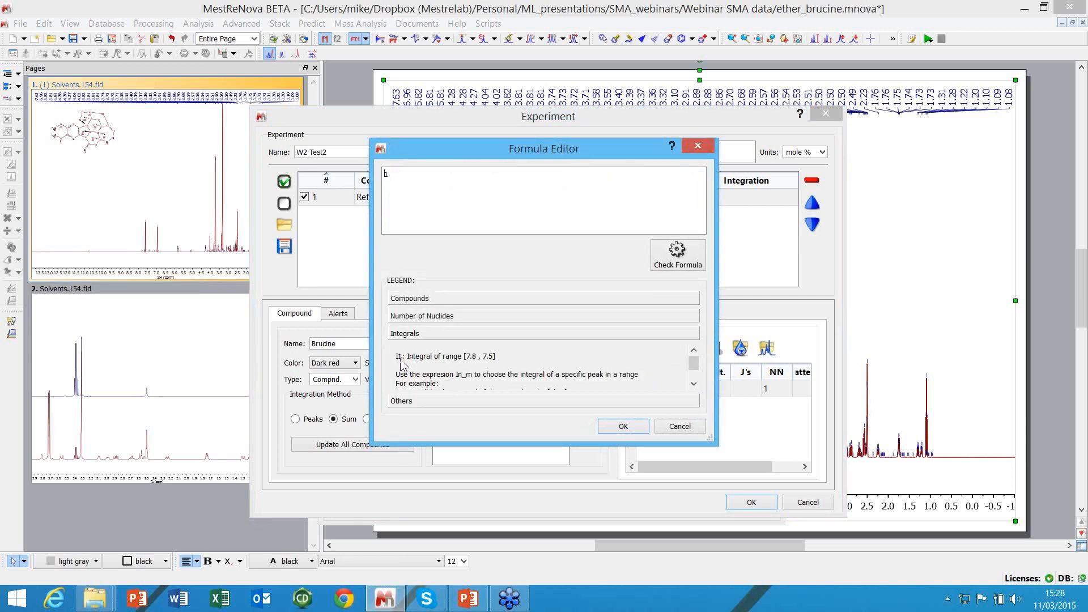
pyautogui.click(436, 317)
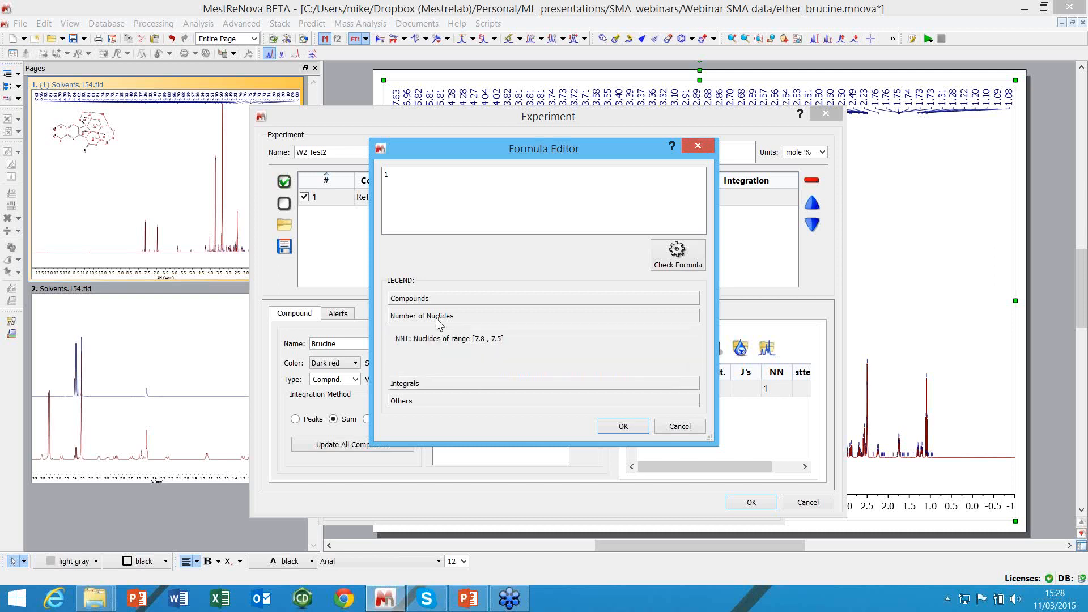
pyautogui.moveTo(426, 194); pyautogui.dragTo(379, 165)
pyautogui.write('I1/NN1')
pyautogui.click(670, 260)
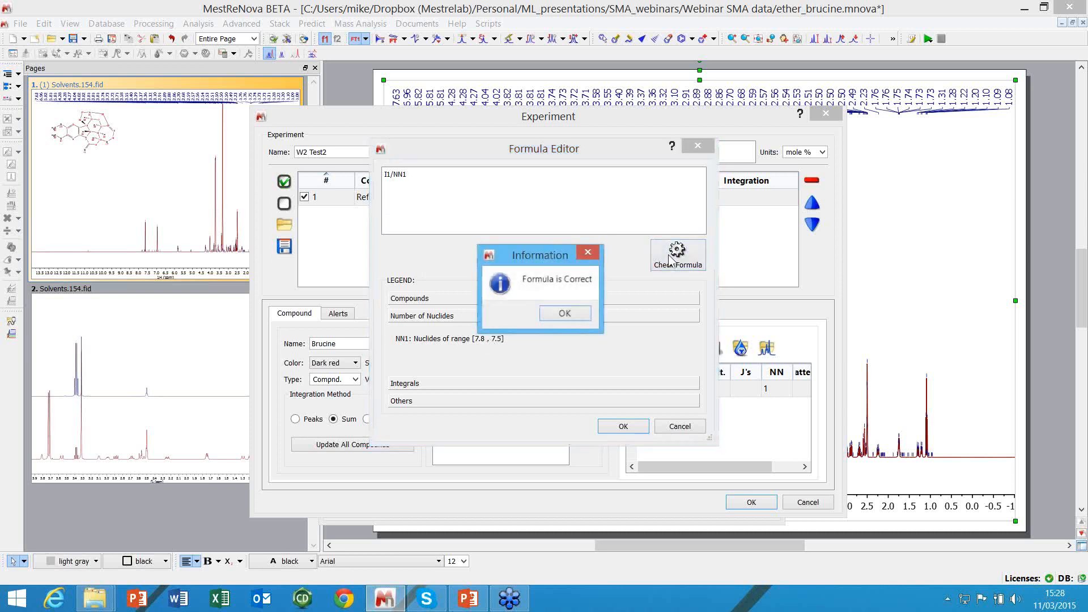
pyautogui.click(564, 313)
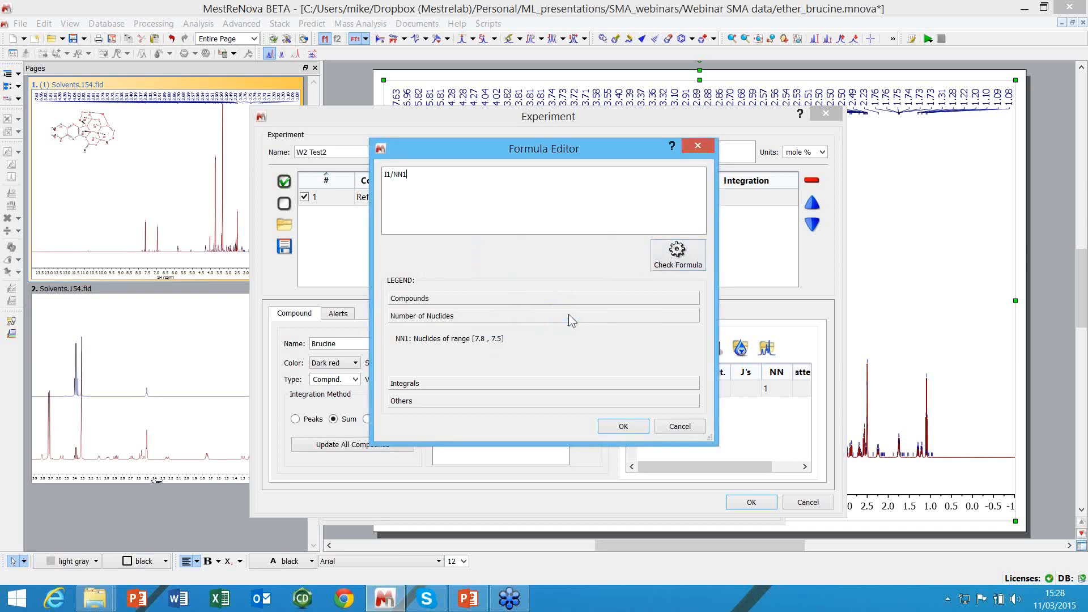
pyautogui.click(621, 428)
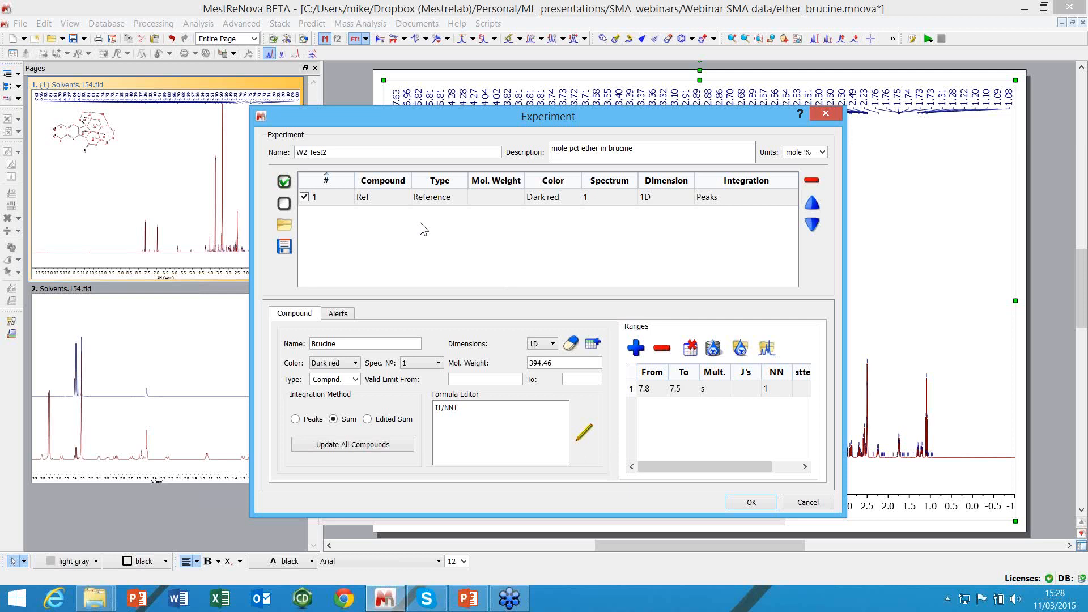
pyautogui.click(338, 340)
pyautogui.click(593, 345)
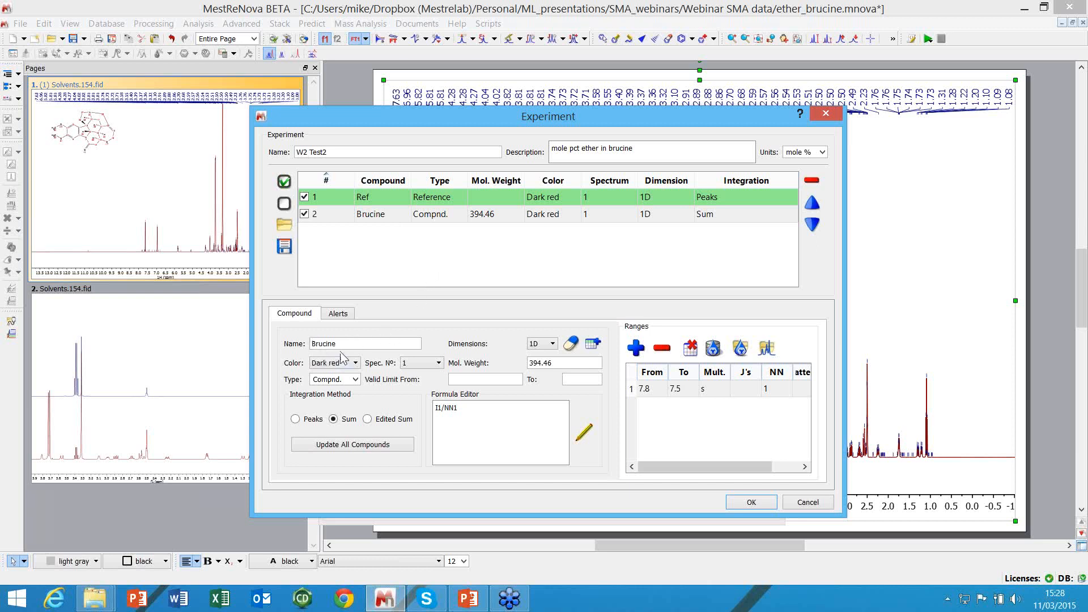
# Define a compound named Ether with molecular weight 74.12 and type Solvent, and remove the range carried over from Brucine
pyautogui.doubleClick(317, 343)
pyautogui.moveTo(551, 369); pyautogui.dragTo(515, 364)
pyautogui.write('7')
pyautogui.click(639, 393)
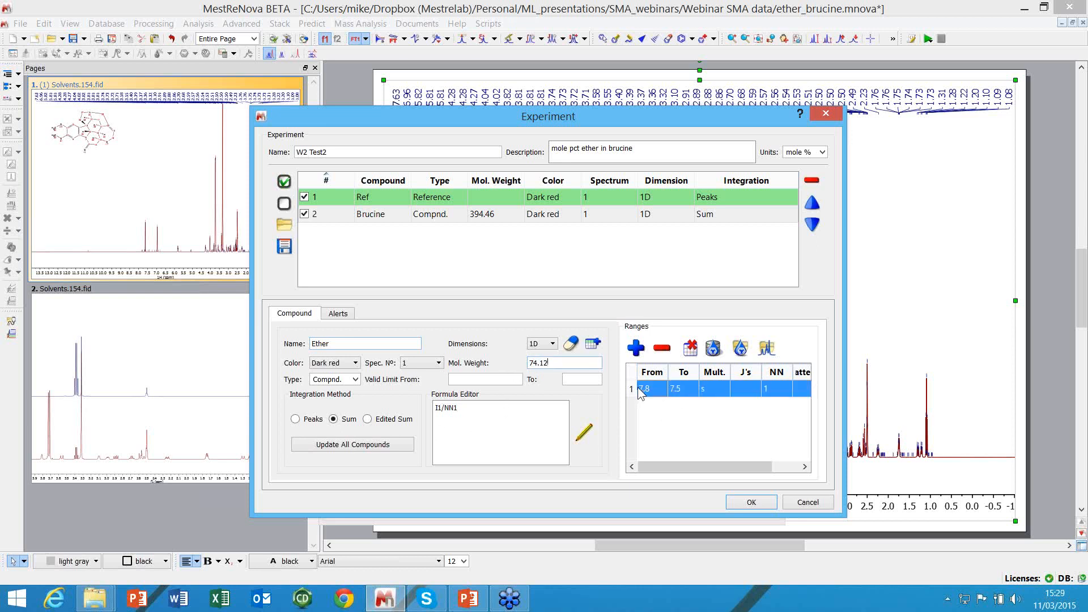
pyautogui.click(658, 352)
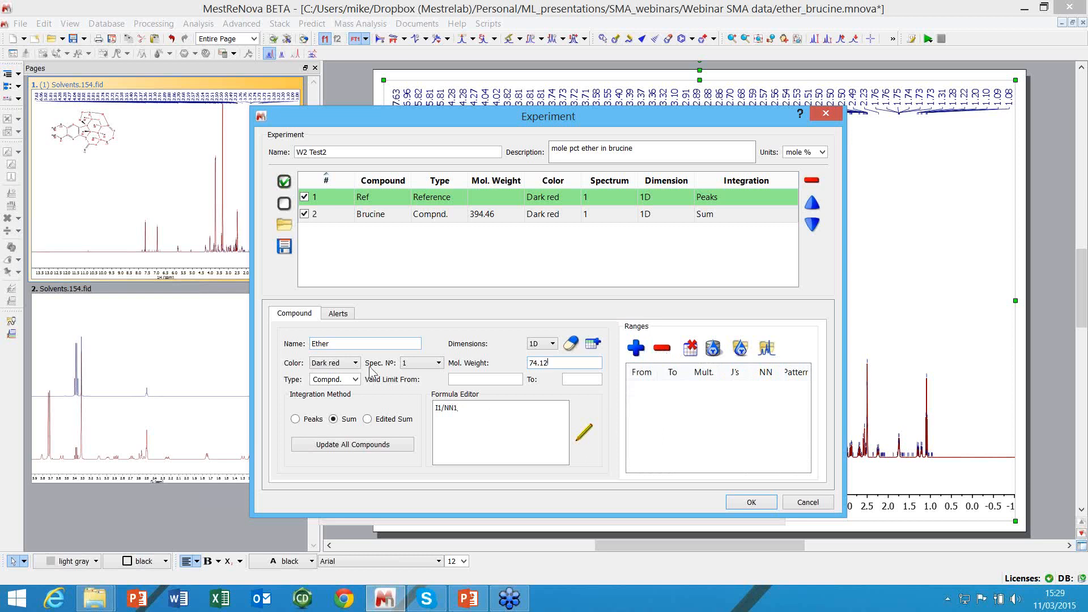
pyautogui.click(356, 379)
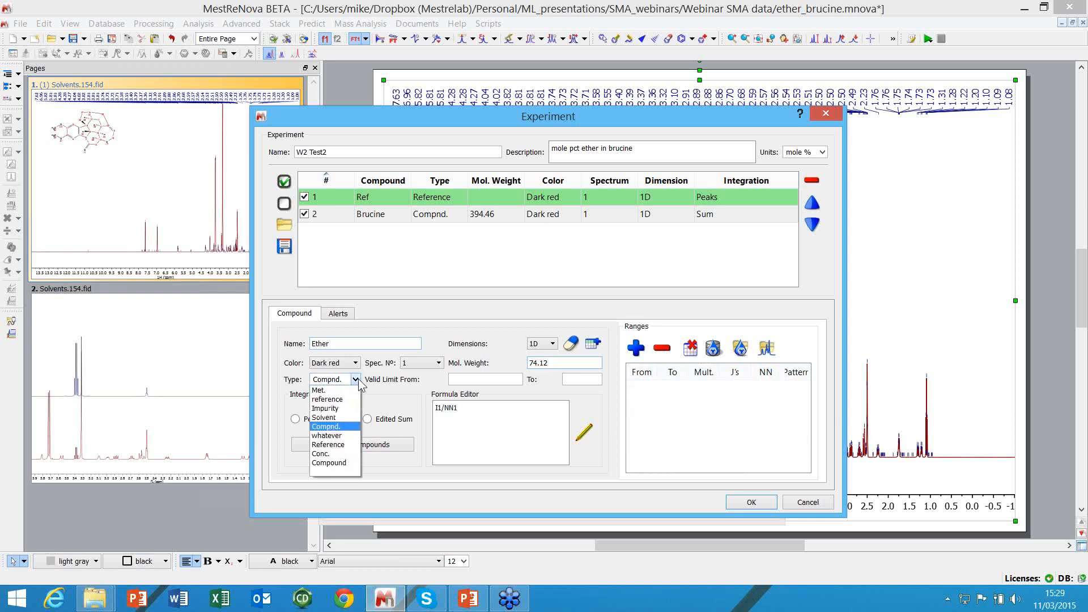
pyautogui.click(340, 418)
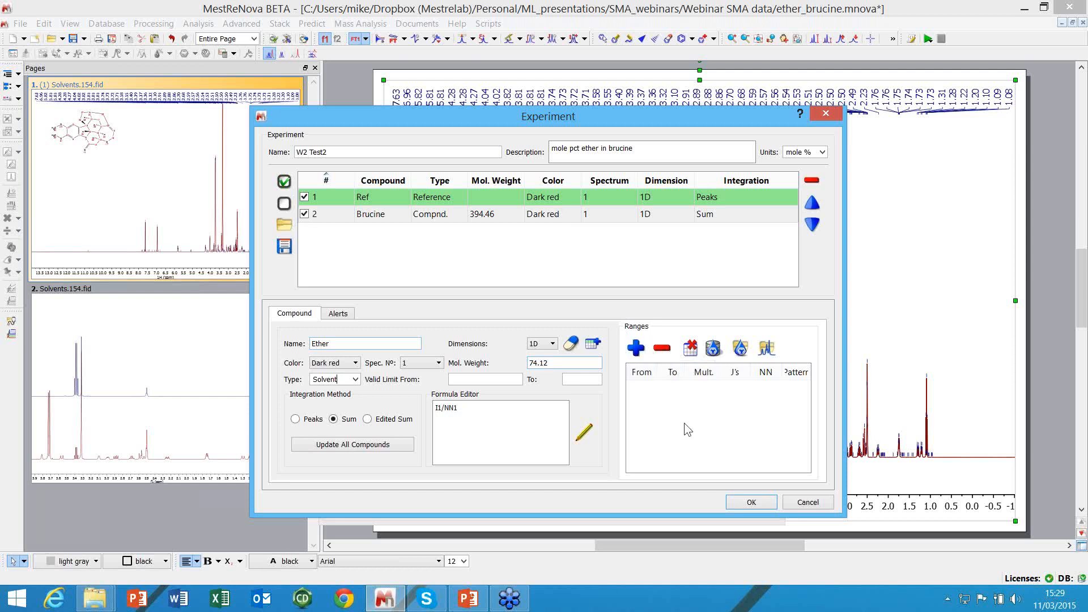
# Import Ether's integration ranges 1.12 to 1.04 and 3.41 to 3.34 from the multiplet database
pyautogui.click(713, 348)
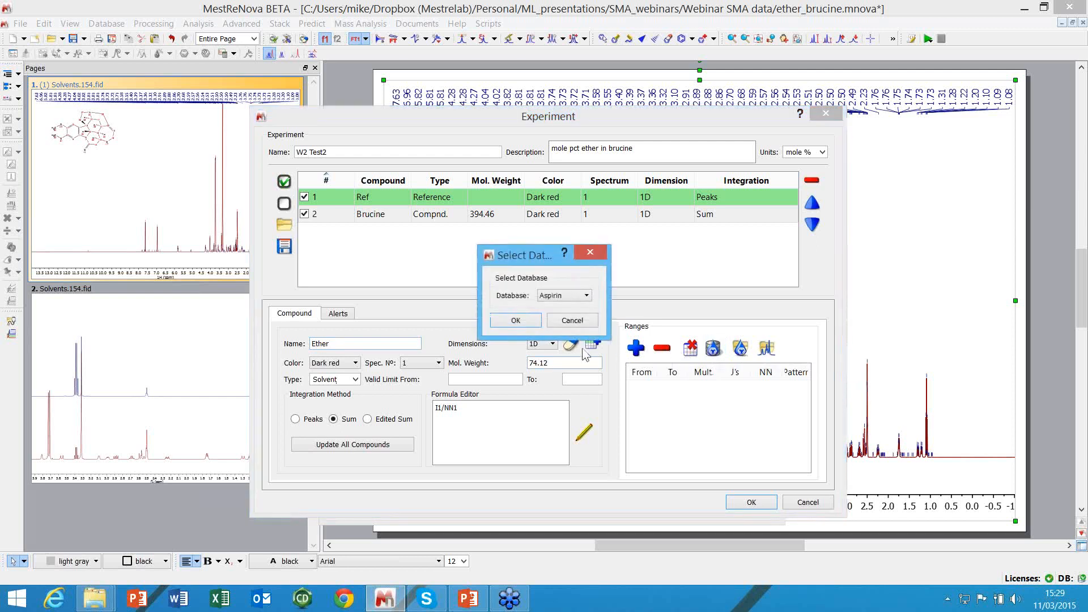
pyautogui.click(563, 296)
pyautogui.click(558, 310)
pyautogui.click(515, 321)
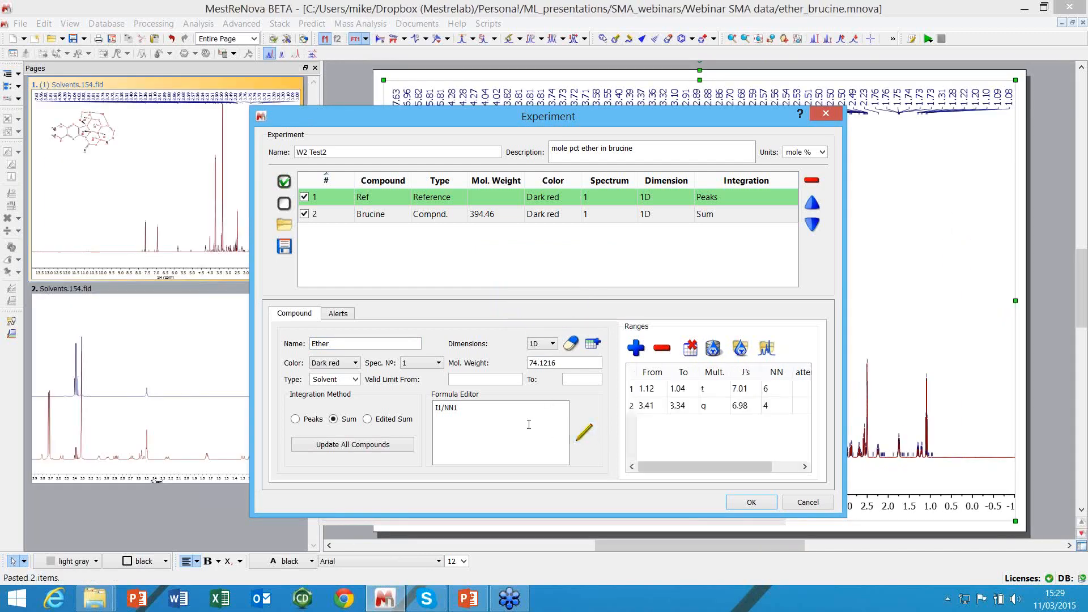
pyautogui.moveTo(556, 362); pyautogui.dragTo(527, 364)
# Set Ether's concentration formula to (I1/NN1+I2/NN2)/2, check it, and add the compound to the experiment
pyautogui.click(588, 437)
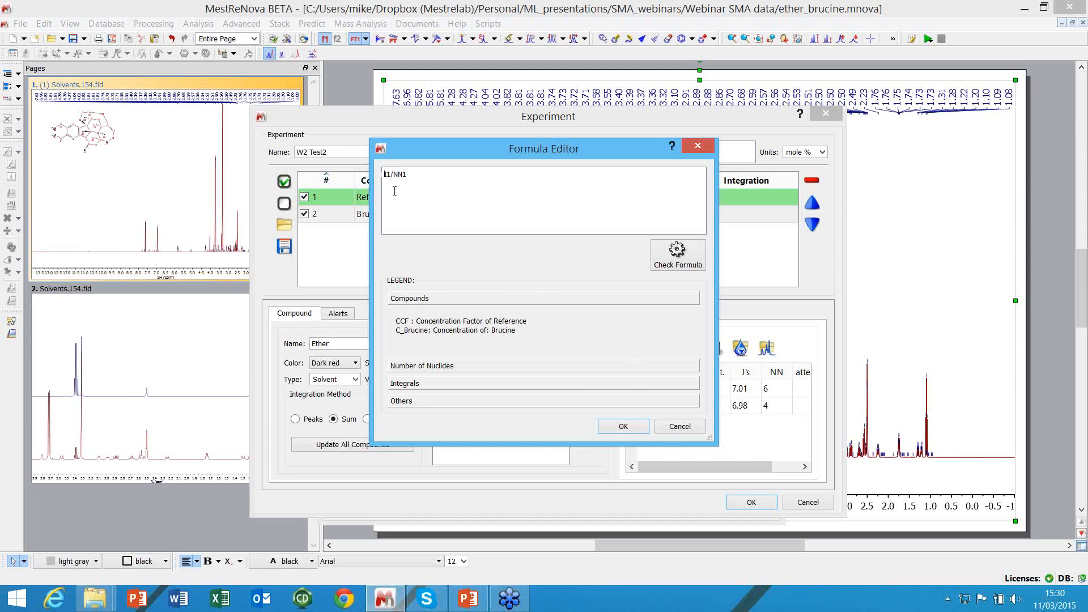
pyautogui.write('(I1/NN1+I2/NN2)/2')
pyautogui.click(453, 383)
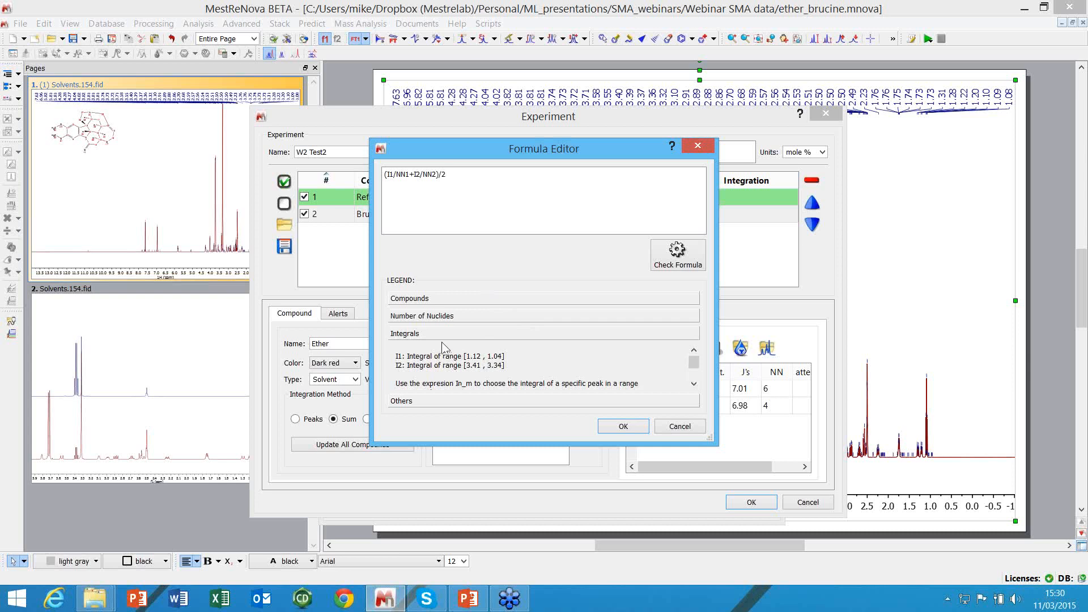
pyautogui.click(446, 316)
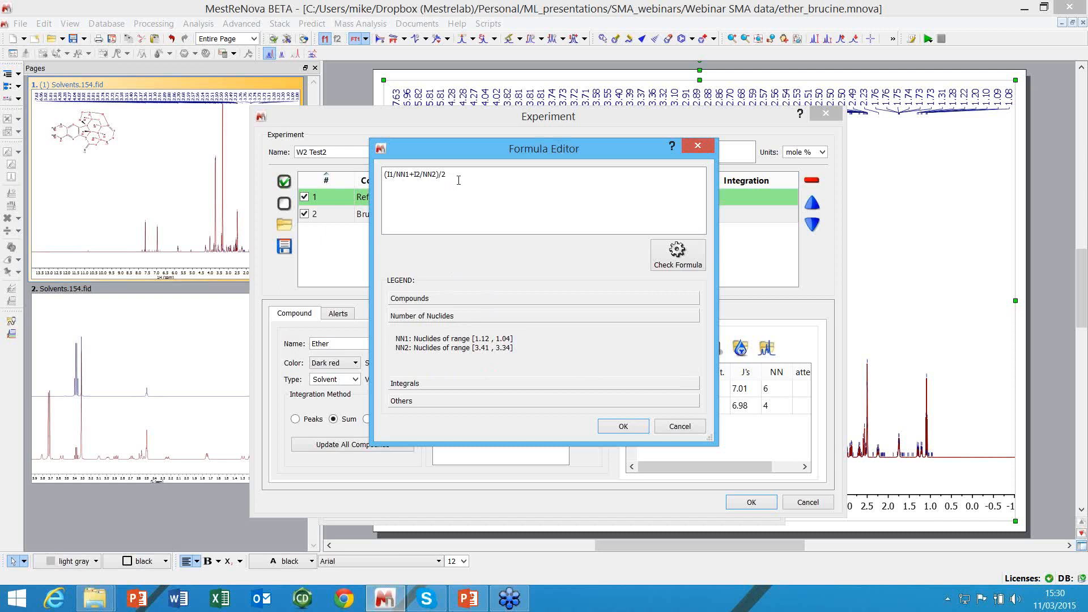
pyautogui.click(669, 260)
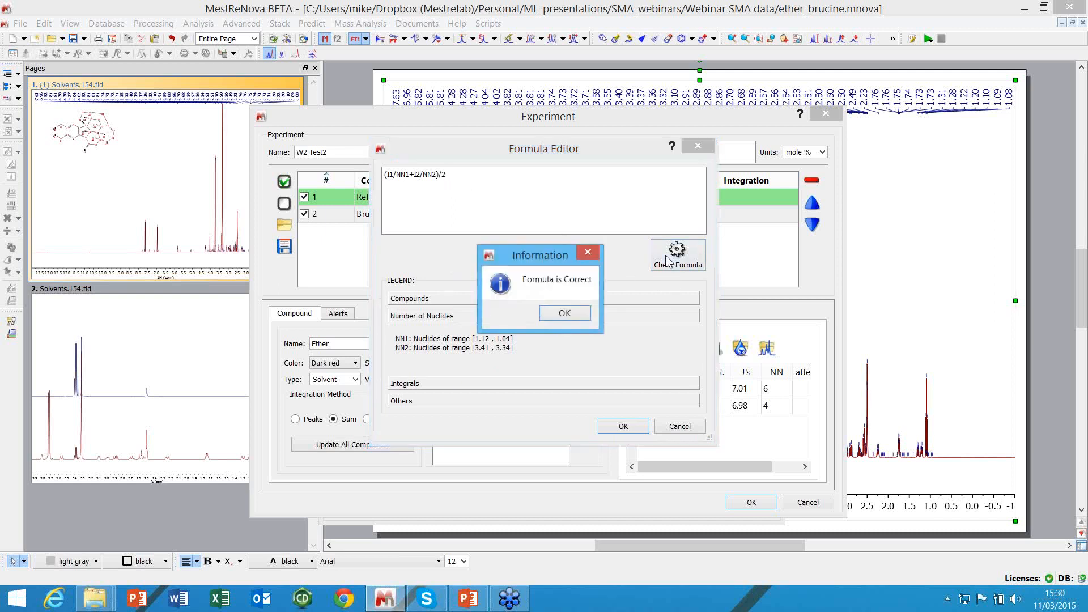
pyautogui.click(564, 315)
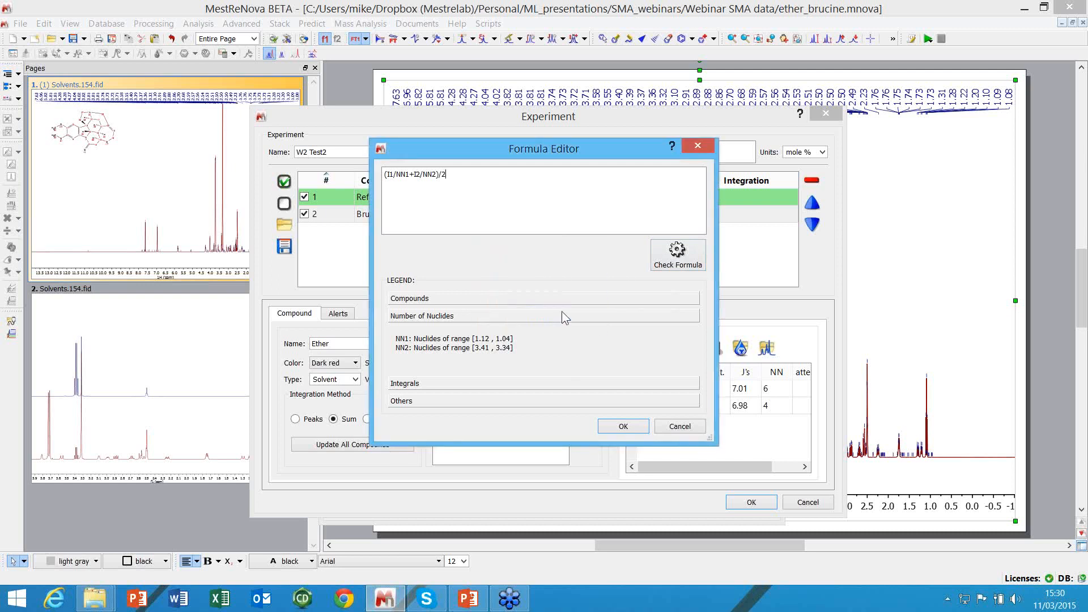
pyautogui.click(620, 431)
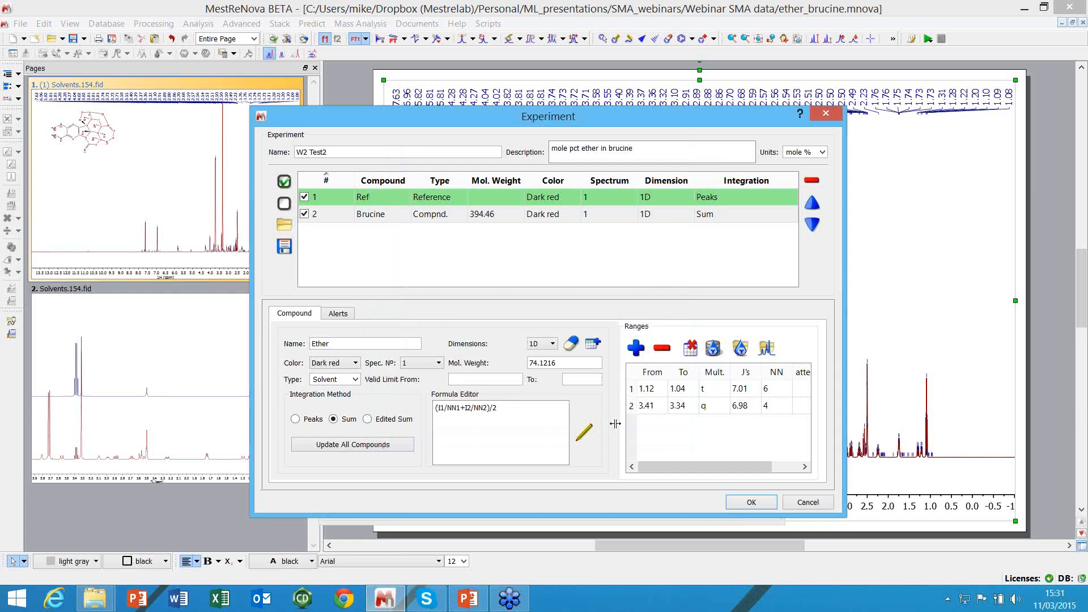
pyautogui.click(591, 345)
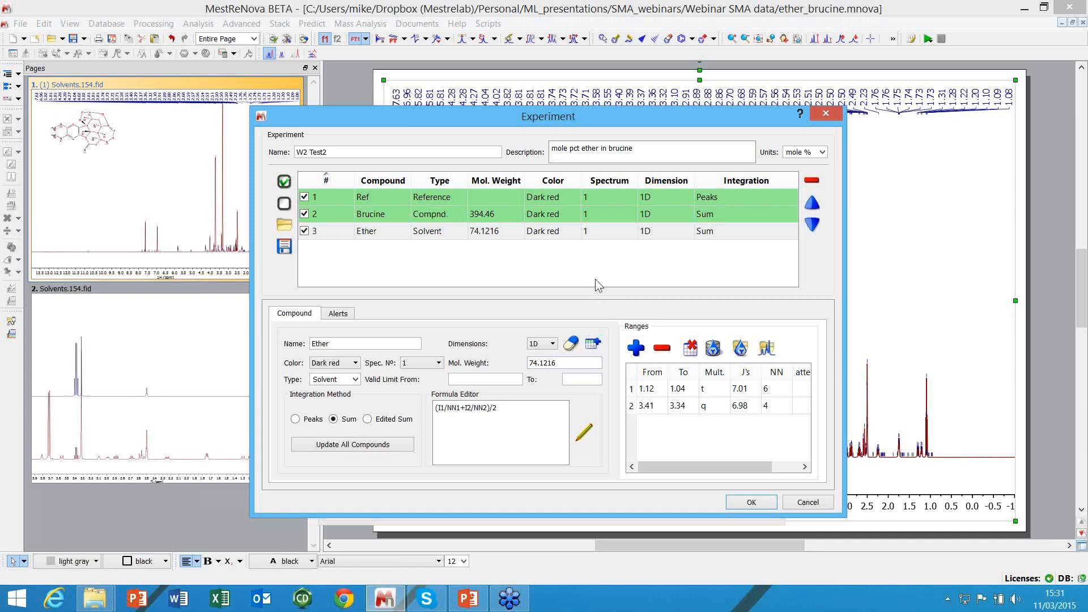
# Start a new entry named Mole pct based on the Ether compound and clear its molecular weight
pyautogui.click(369, 212)
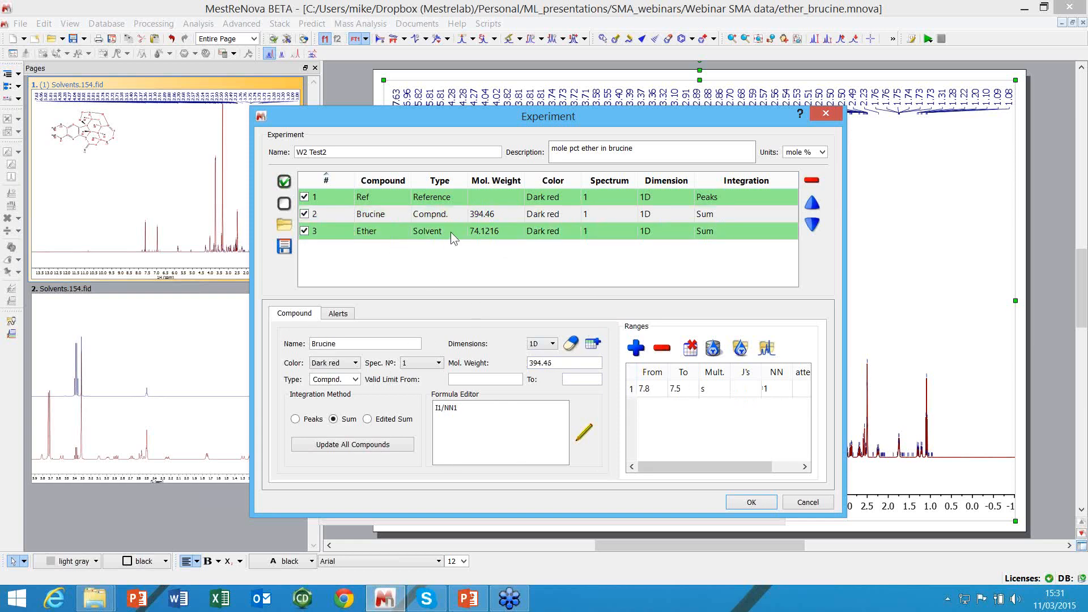
pyautogui.click(375, 231)
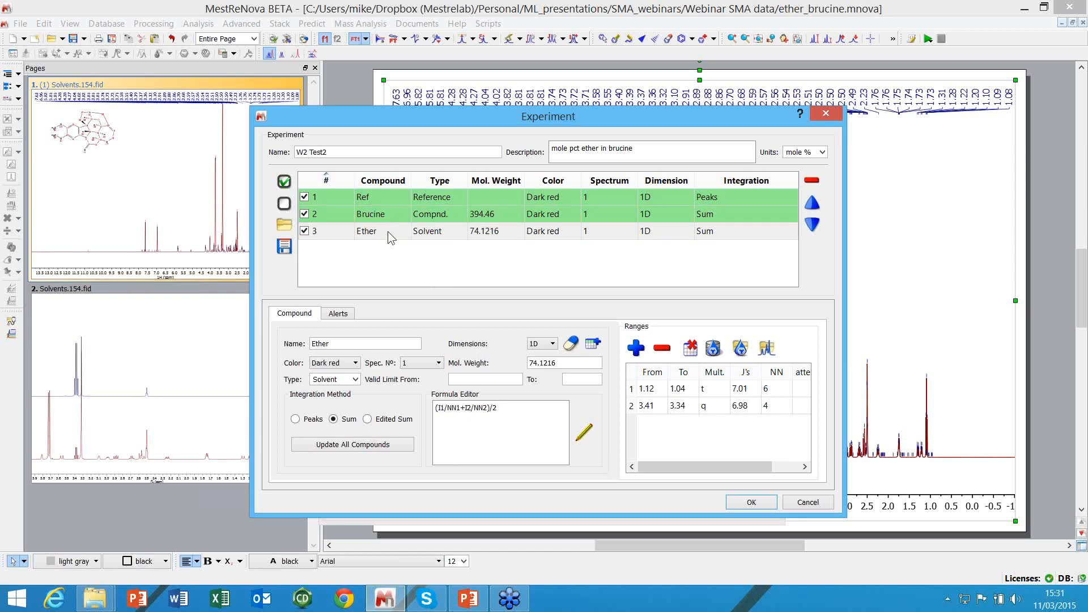
pyautogui.moveTo(339, 344); pyautogui.dragTo(287, 346)
pyautogui.press('Tab')
pyautogui.moveTo(337, 344); pyautogui.dragTo(283, 350)
pyautogui.write('Mole pct')
pyautogui.moveTo(559, 364); pyautogui.dragTo(516, 364)
pyautogui.press('BackSpace')
# Remove both integration ranges inherited from Ether from the Mole pct entry
pyautogui.click(638, 392)
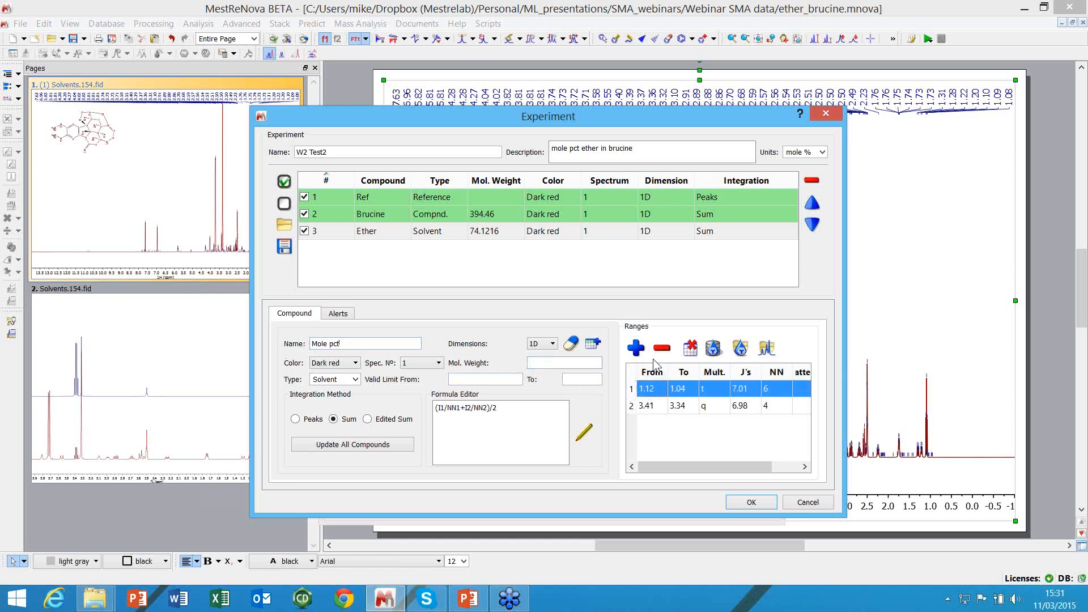
pyautogui.click(630, 391)
pyautogui.click(662, 348)
pyautogui.click(634, 409)
pyautogui.click(662, 349)
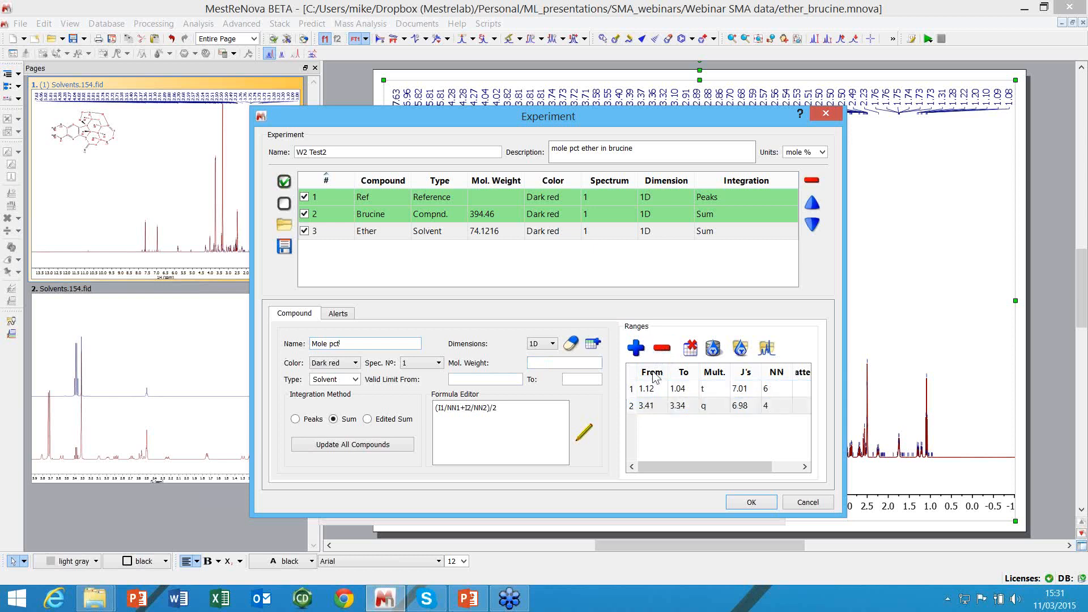
pyautogui.click(640, 407)
pyautogui.click(660, 348)
pyautogui.click(703, 406)
pyautogui.click(661, 348)
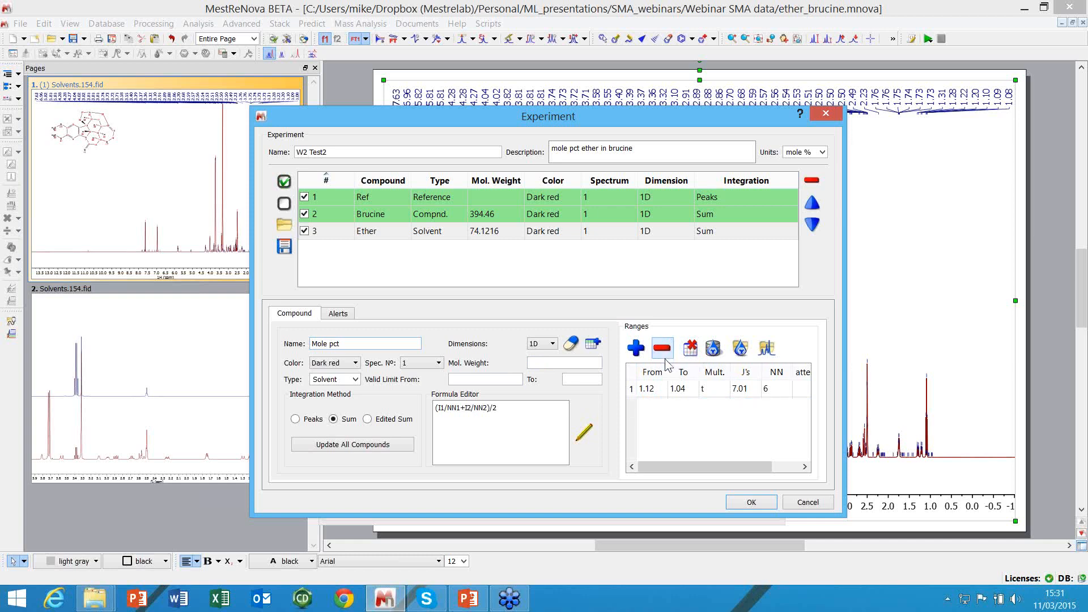
pyautogui.click(666, 389)
pyautogui.click(662, 348)
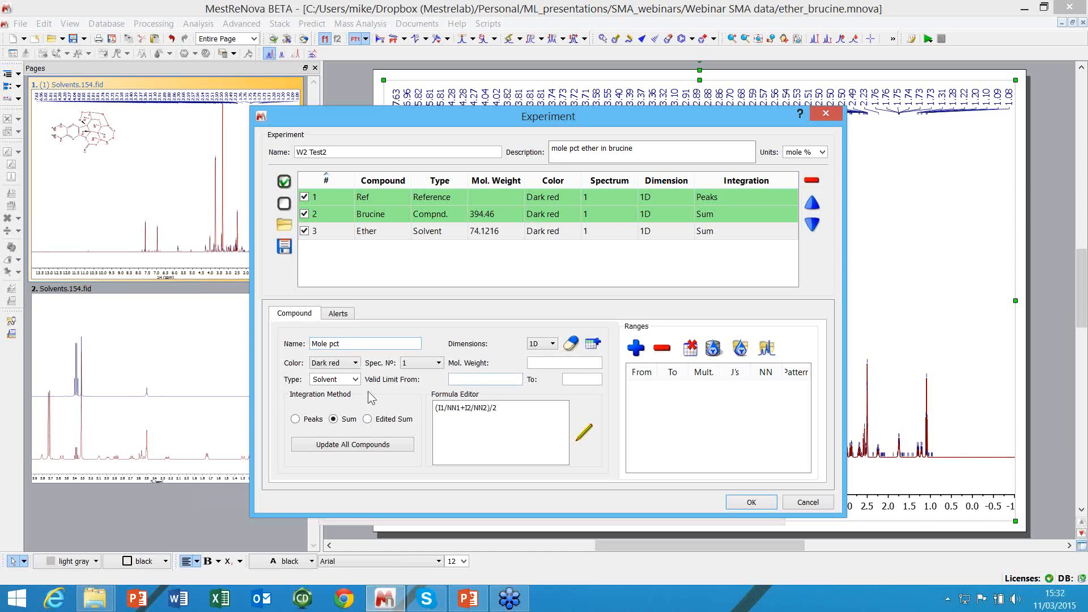
# Set the Mole pct entry's type to whatever and its valid limits from 0 to 10
pyautogui.click(357, 379)
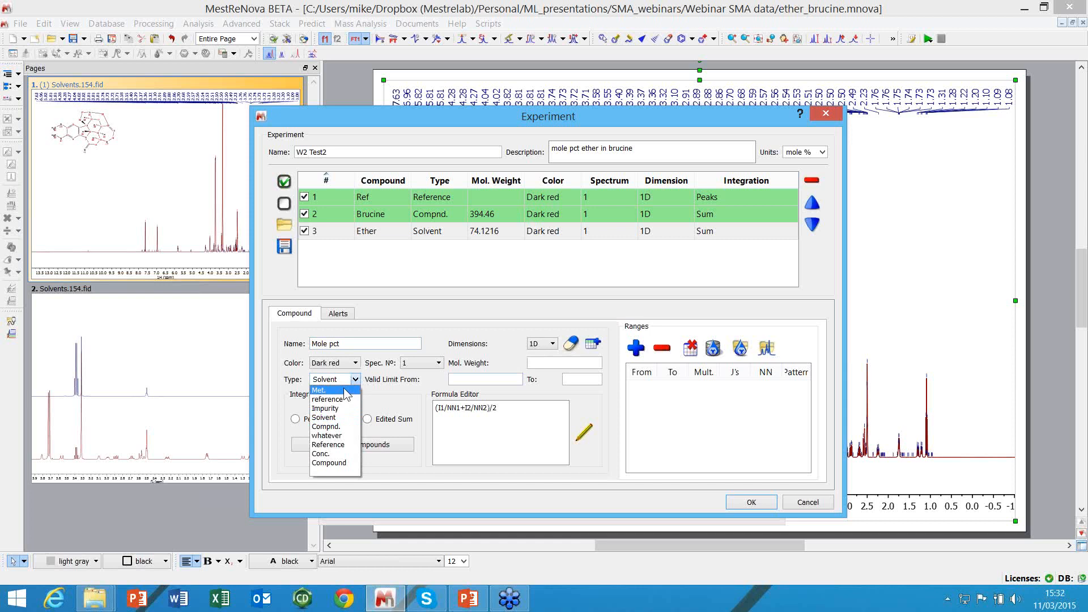
pyautogui.click(326, 436)
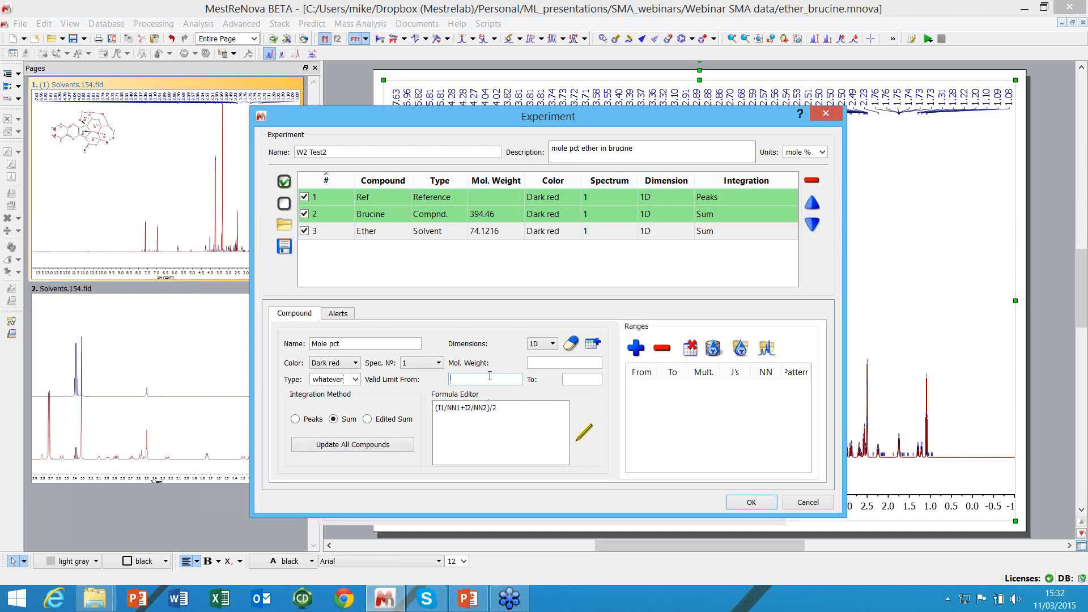
pyautogui.write('0')
pyautogui.press('Tab')
pyautogui.write('10')
# Set Mole pct's formula to 100*(C_Ether/C_Brucine), check it, and add the entry to the experiment
pyautogui.click(584, 433)
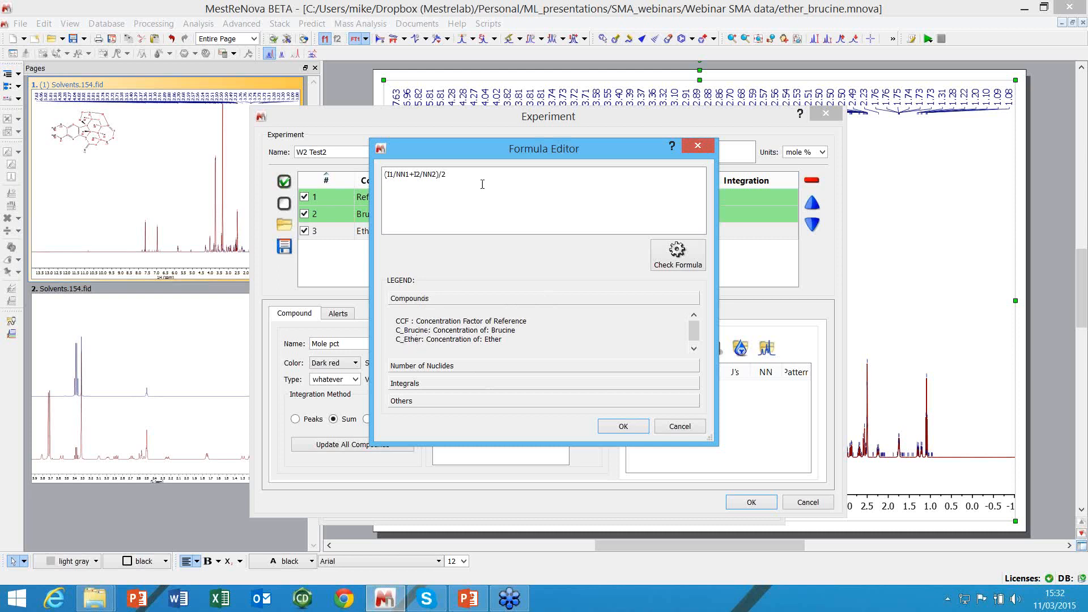
pyautogui.moveTo(460, 176); pyautogui.dragTo(379, 174)
pyautogui.write('100')
pyautogui.write('*')
pyautogui.write('(')
pyautogui.write('V')
pyautogui.write('C')
pyautogui.write('_Ethe')
pyautogui.write('r/')
pyautogui.write('C_Brucine')
pyautogui.write(')')
pyautogui.click(673, 266)
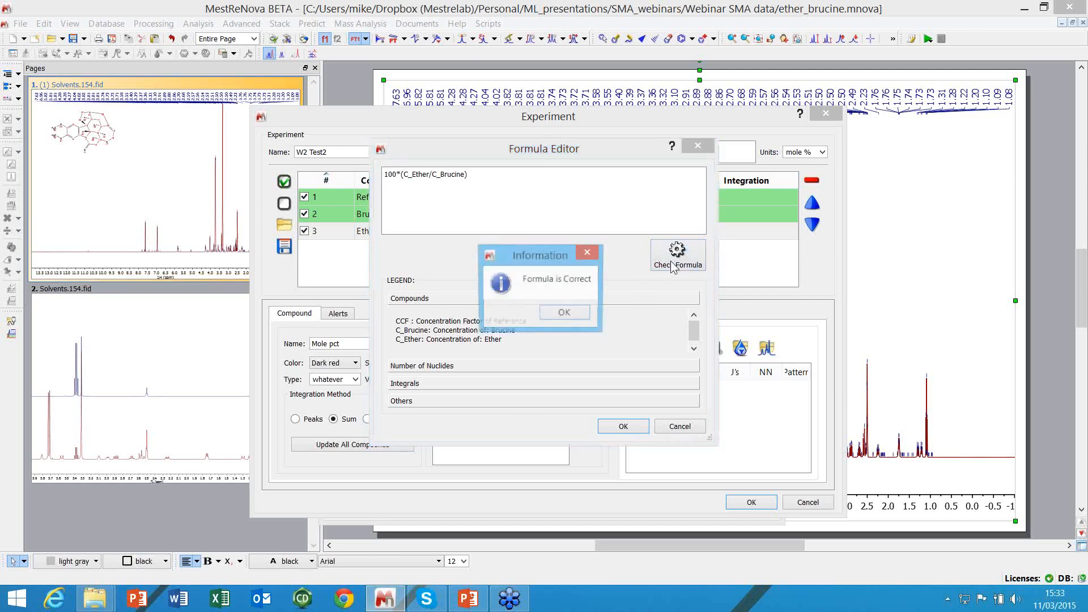
pyautogui.click(564, 314)
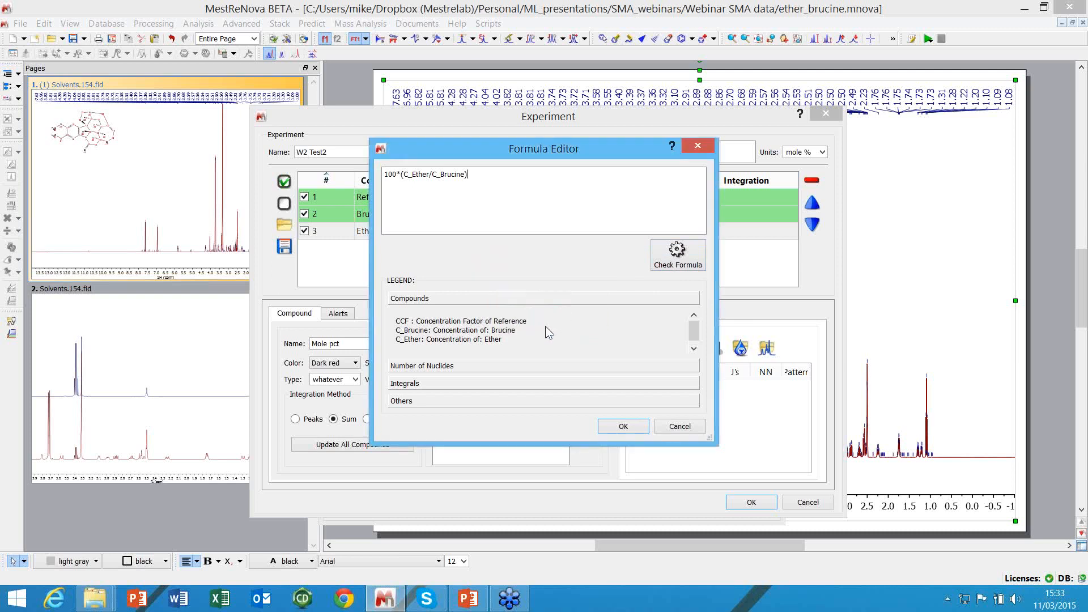
pyautogui.click(622, 426)
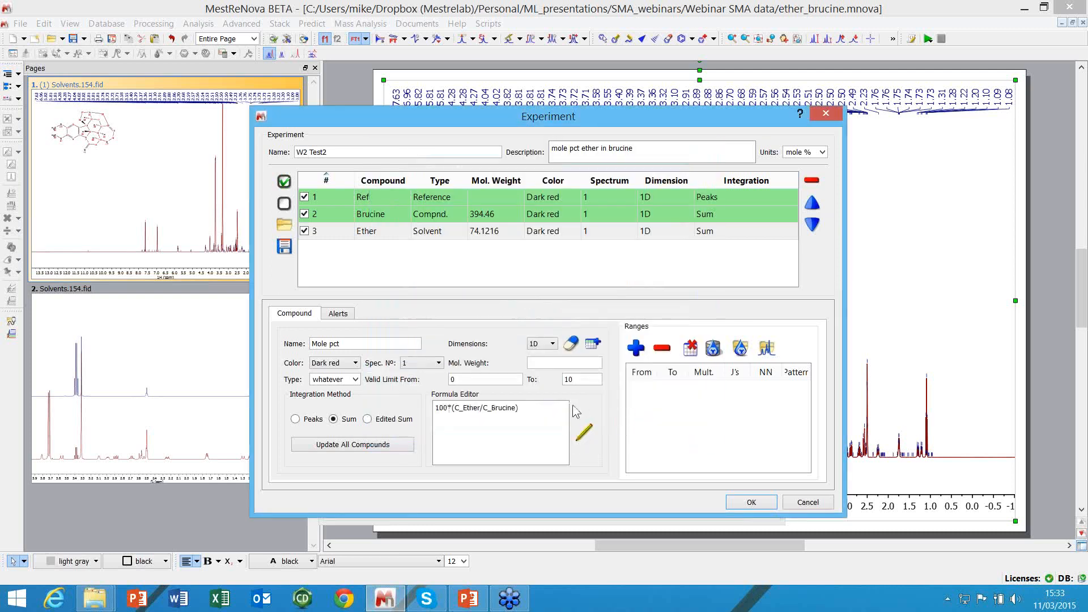
pyautogui.click(594, 345)
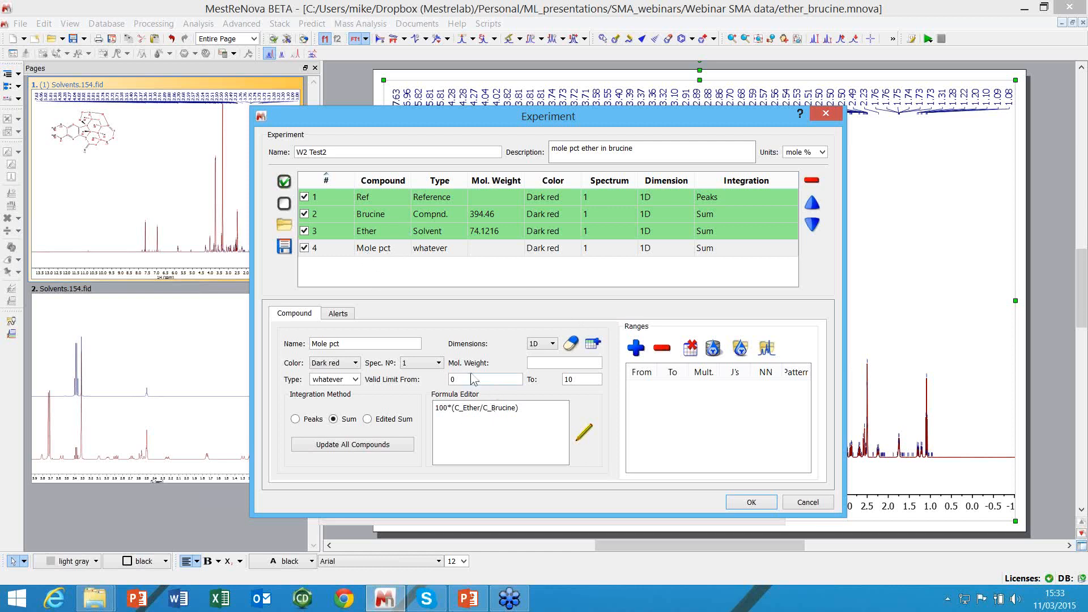
# Save the experiment to the library and choose W2 Test2 as the mixture experiment for analysis
pyautogui.click(751, 503)
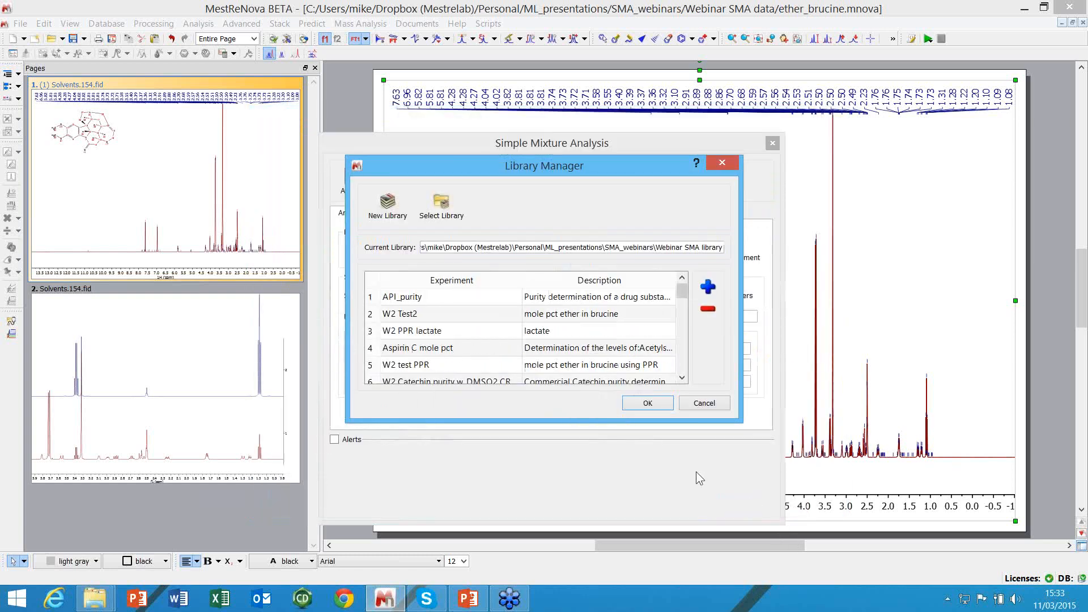
pyautogui.click(657, 403)
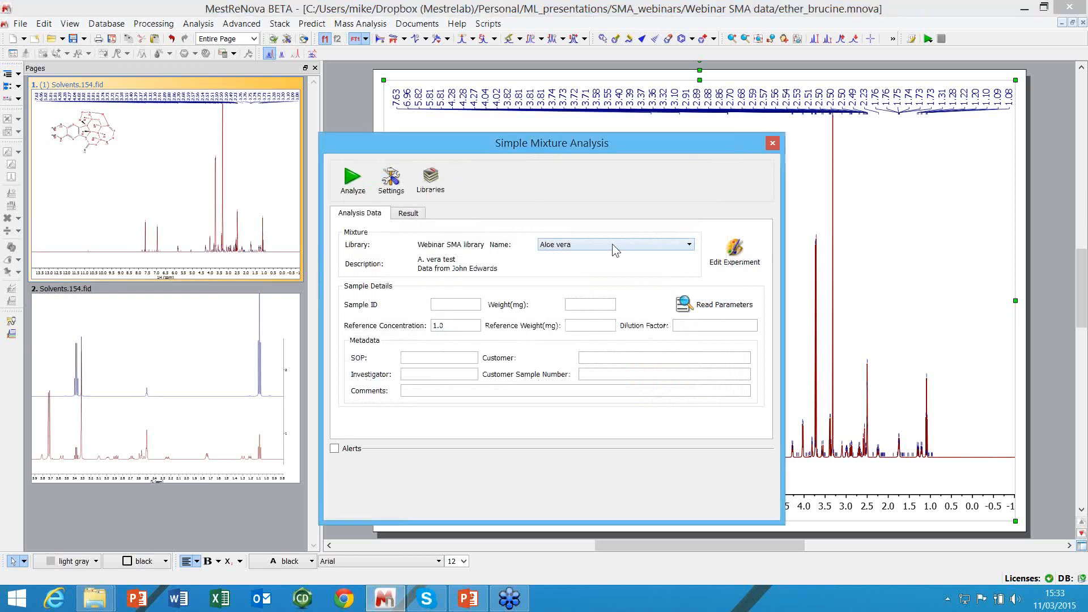
pyautogui.click(612, 244)
pyautogui.moveTo(689, 275); pyautogui.dragTo(688, 328)
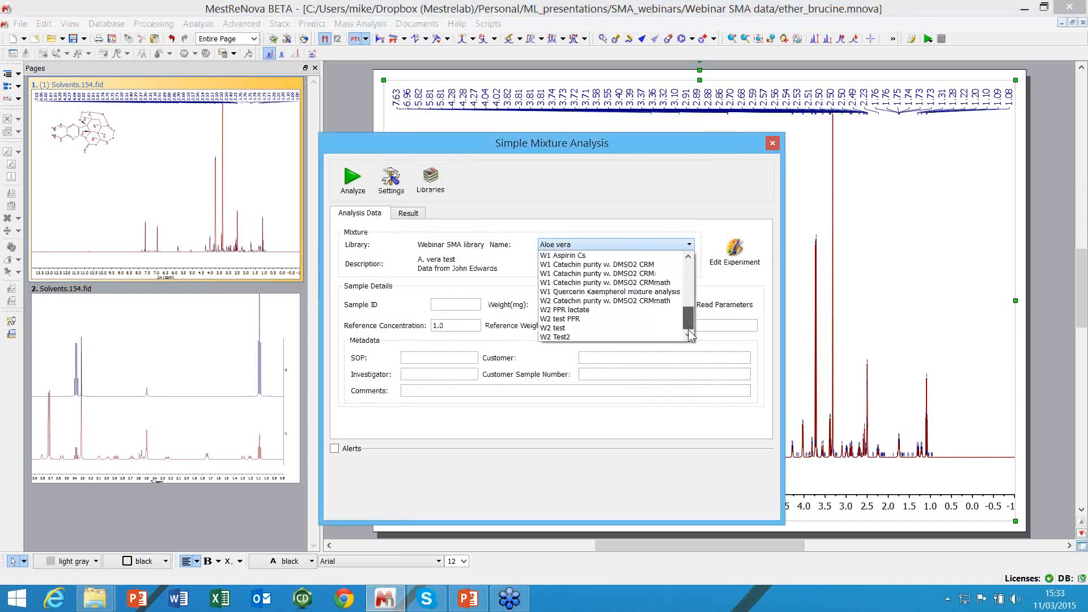
pyautogui.click(564, 337)
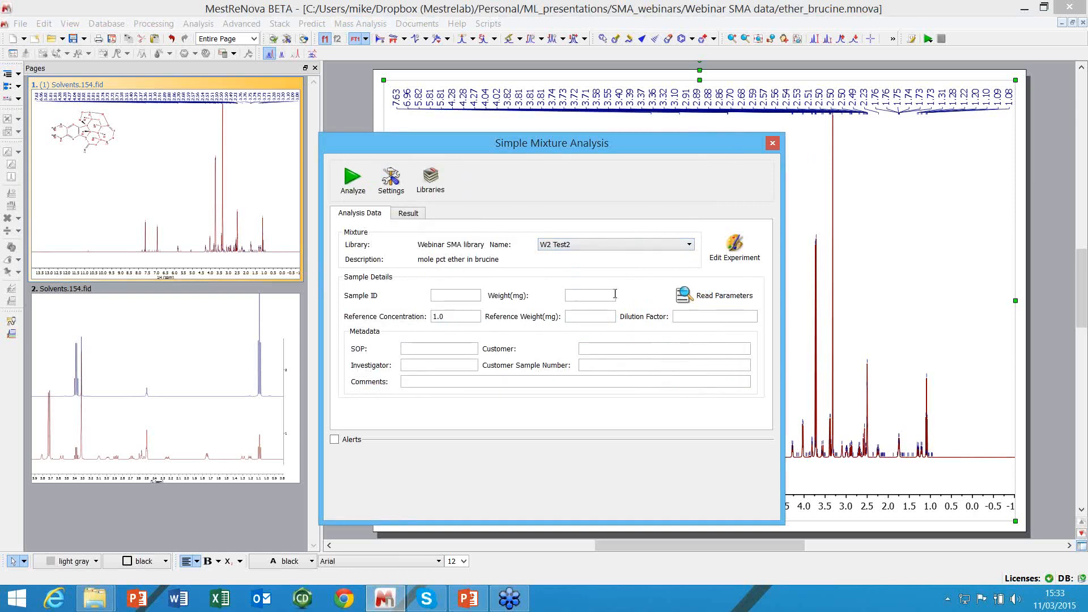
# Run the W2 Test2 analysis on the ether and brucine spectrum with the analysis dialog moved aside, and show its alerts
pyautogui.moveTo(525, 145); pyautogui.dragTo(244, 113)
pyautogui.doubleClick(205, 67)
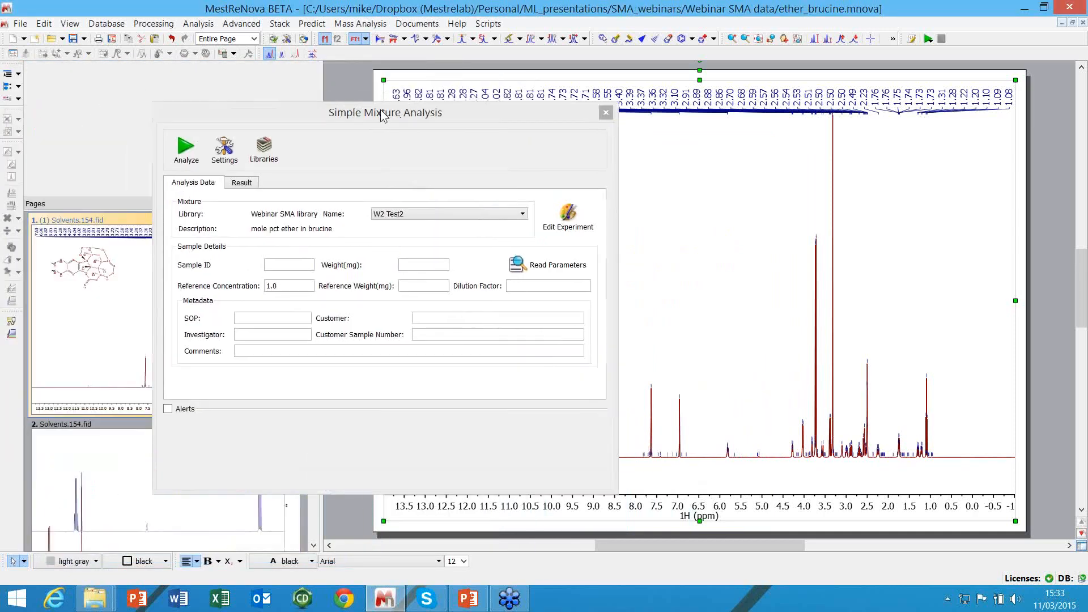
pyautogui.click(188, 155)
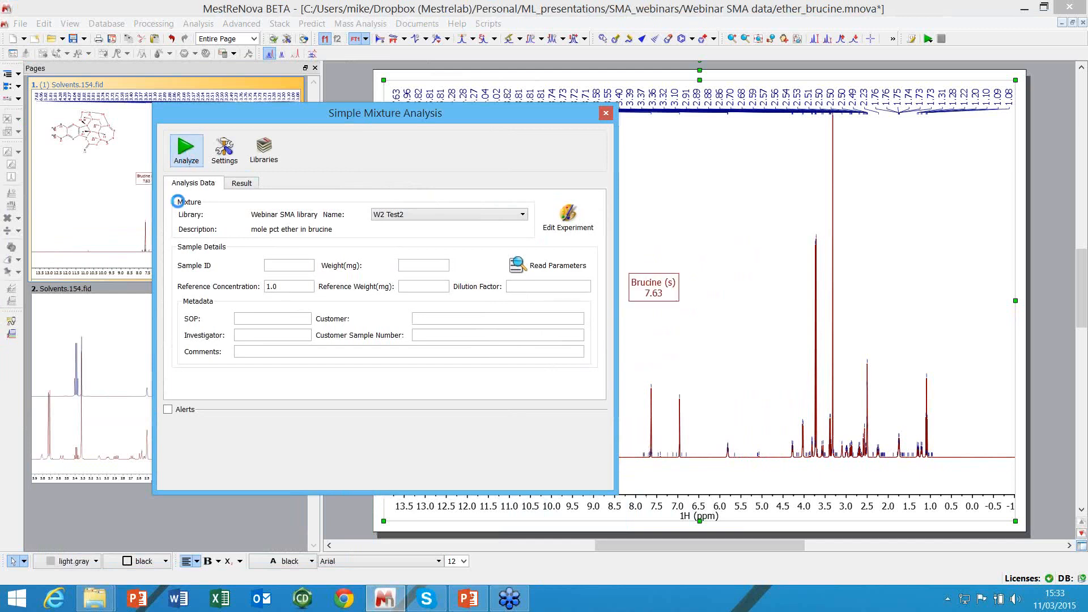
pyautogui.click(168, 410)
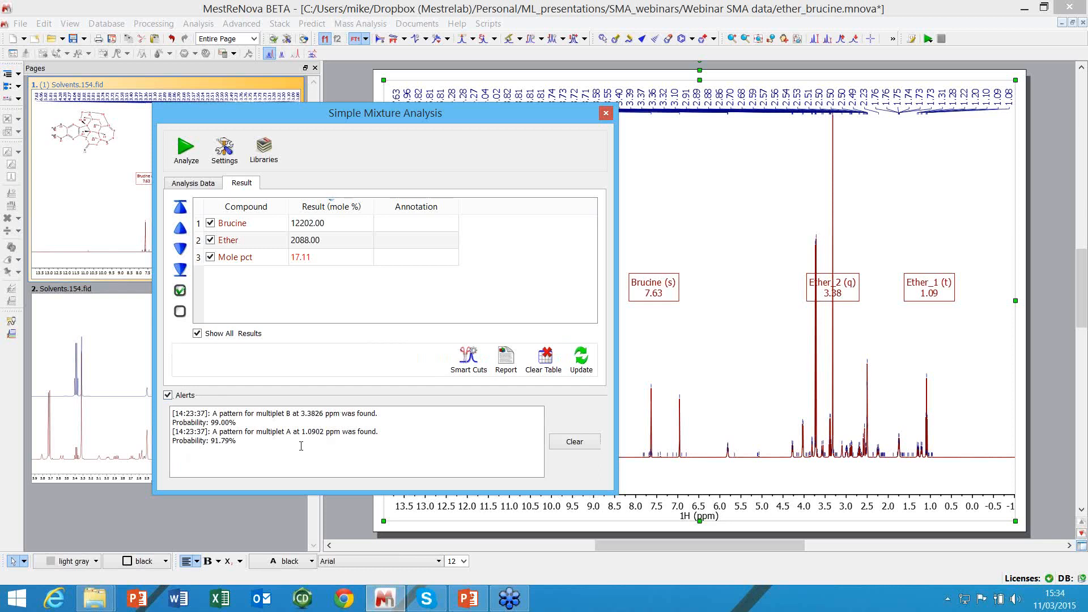
# Choose W2 test as the mixture experiment and run its analysis on the ether and brucine spectrum
pyautogui.click(194, 183)
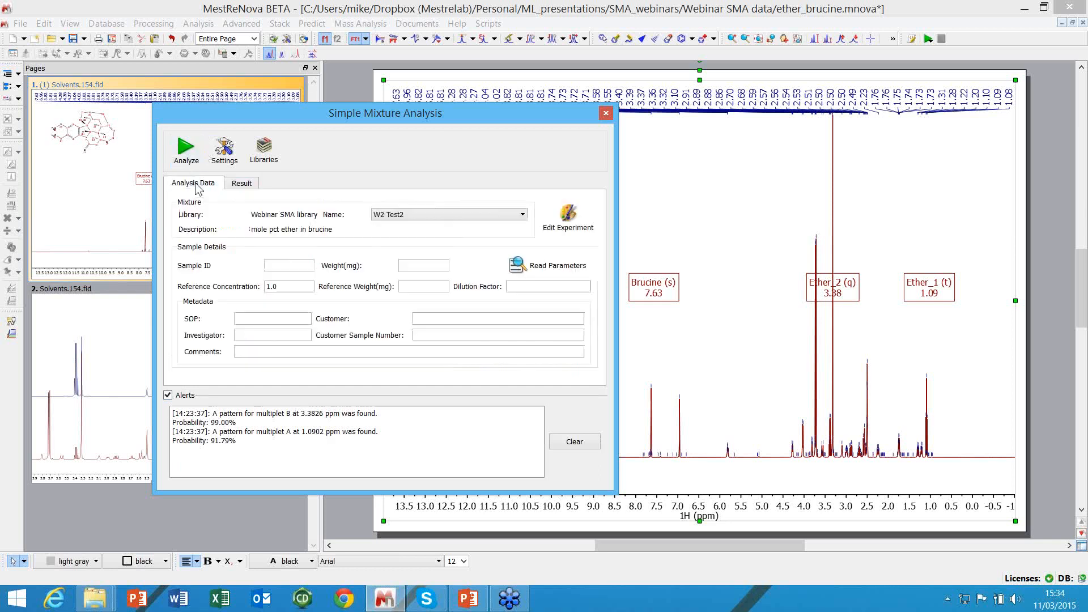
pyautogui.click(392, 217)
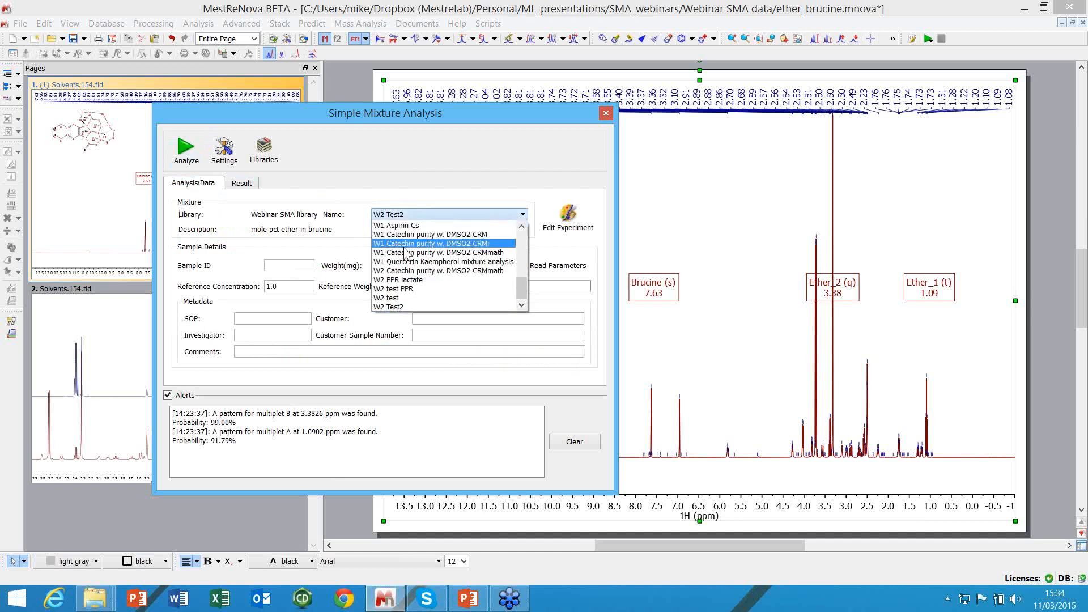
pyautogui.click(412, 298)
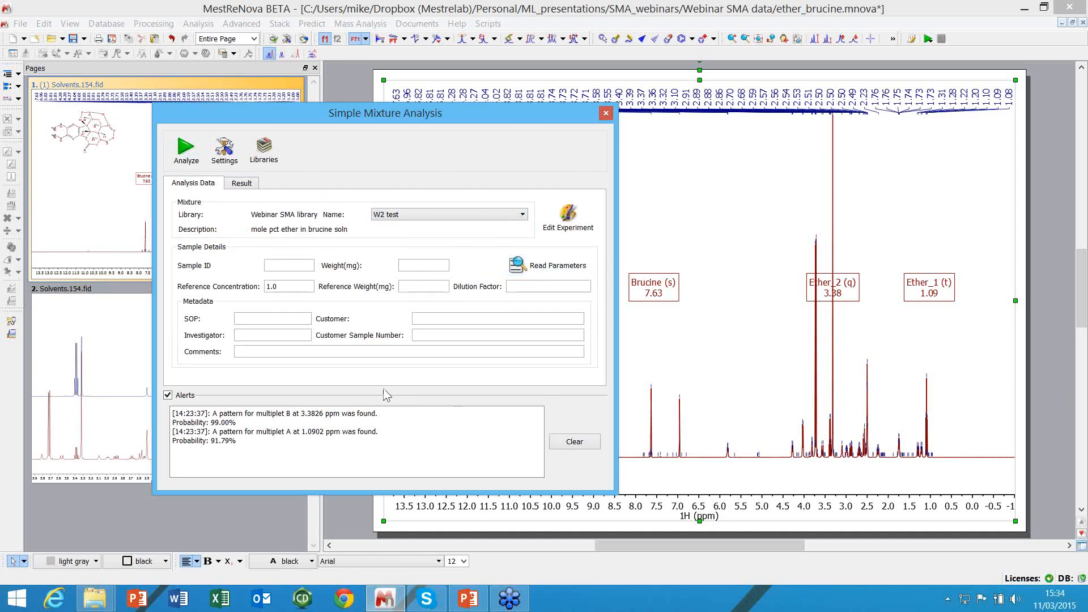
pyautogui.click(183, 150)
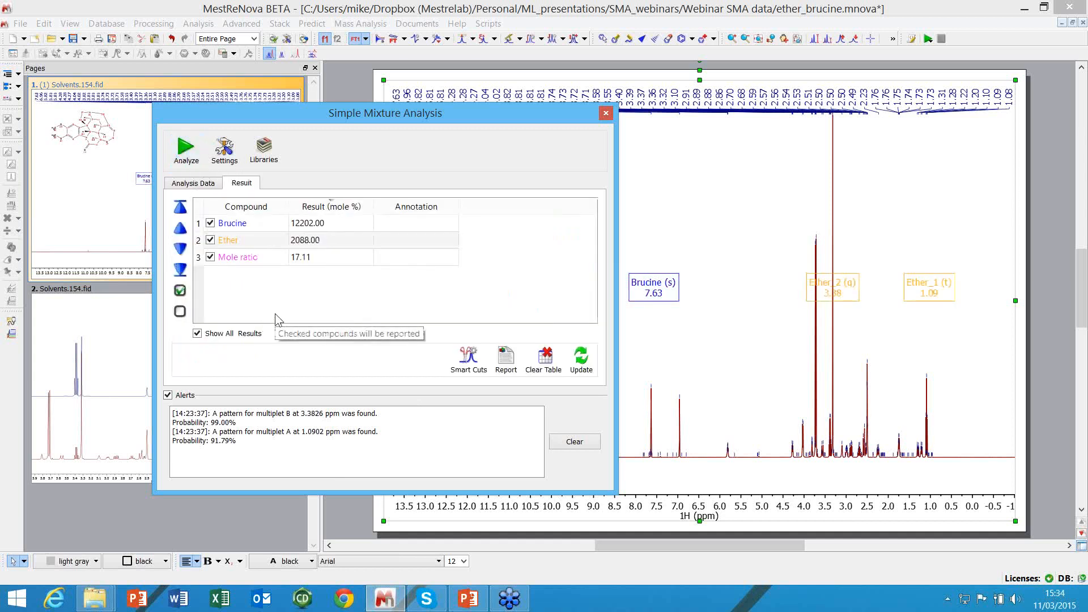
# Clear the alerts and apply Smart Cuts to the spectrum, moving the analysis dialog to reveal the cut regions
pyautogui.click(592, 444)
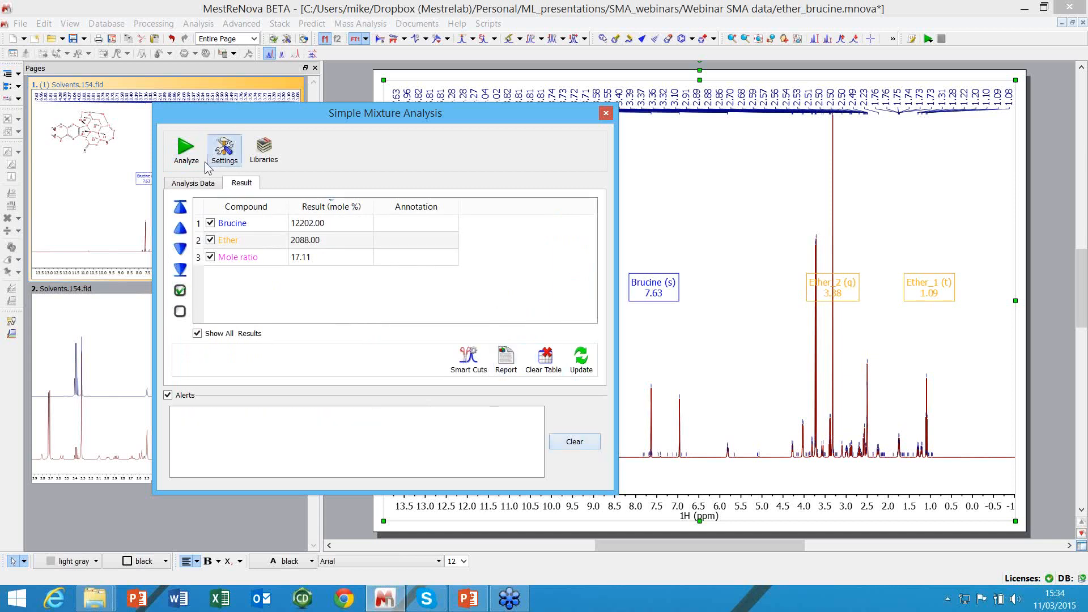
pyautogui.click(465, 357)
pyautogui.moveTo(419, 115); pyautogui.dragTo(330, 248)
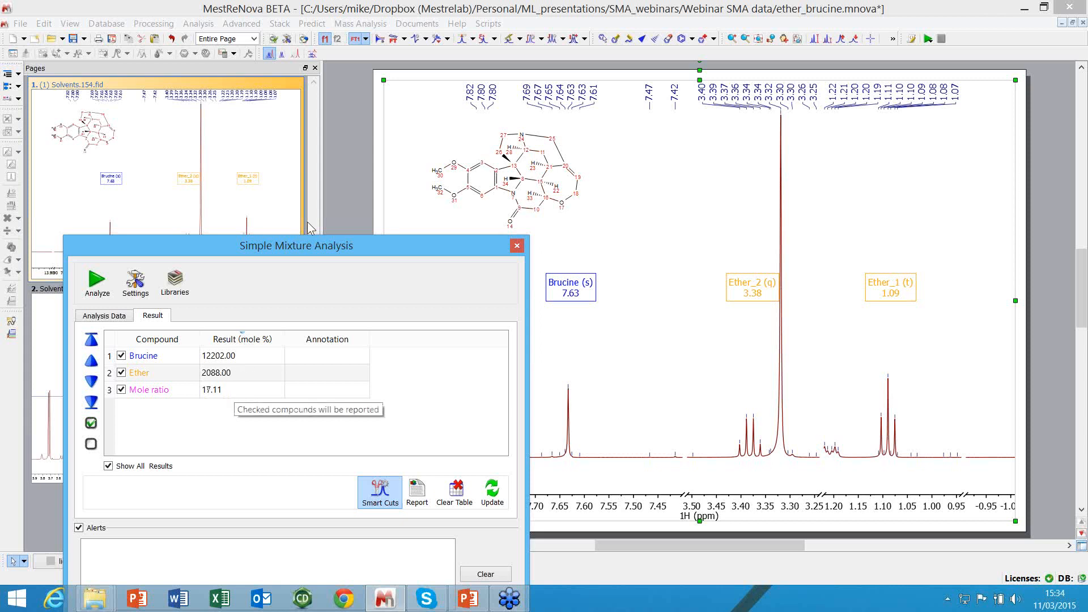
pyautogui.moveTo(324, 242); pyautogui.dragTo(515, 151)
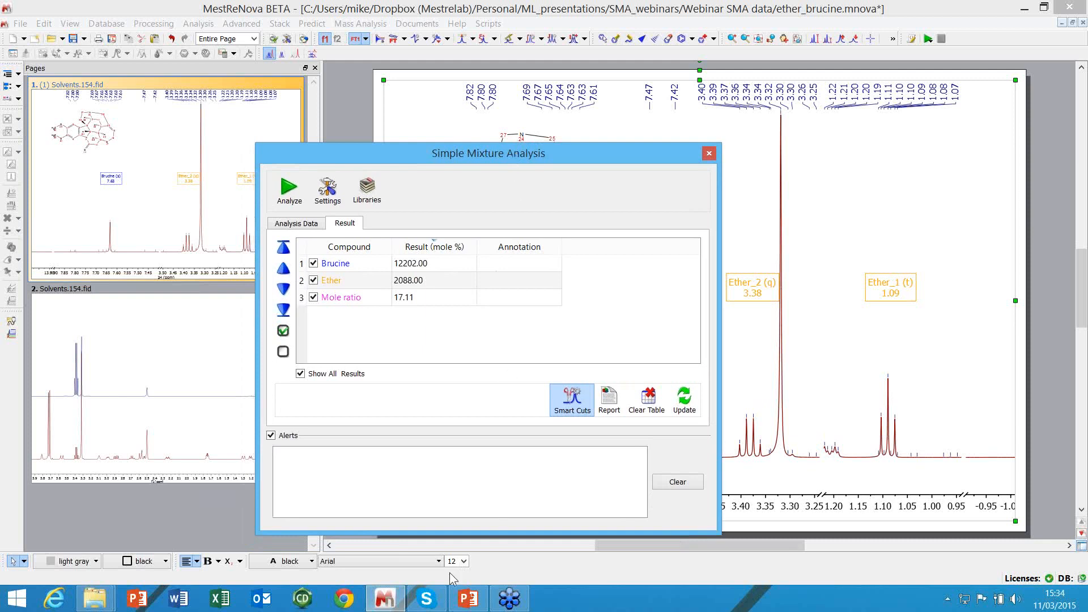
# Switch to PowerPoint to check the list on the Demos slide, and return to the spectrum window in MestReNova
pyautogui.click(466, 600)
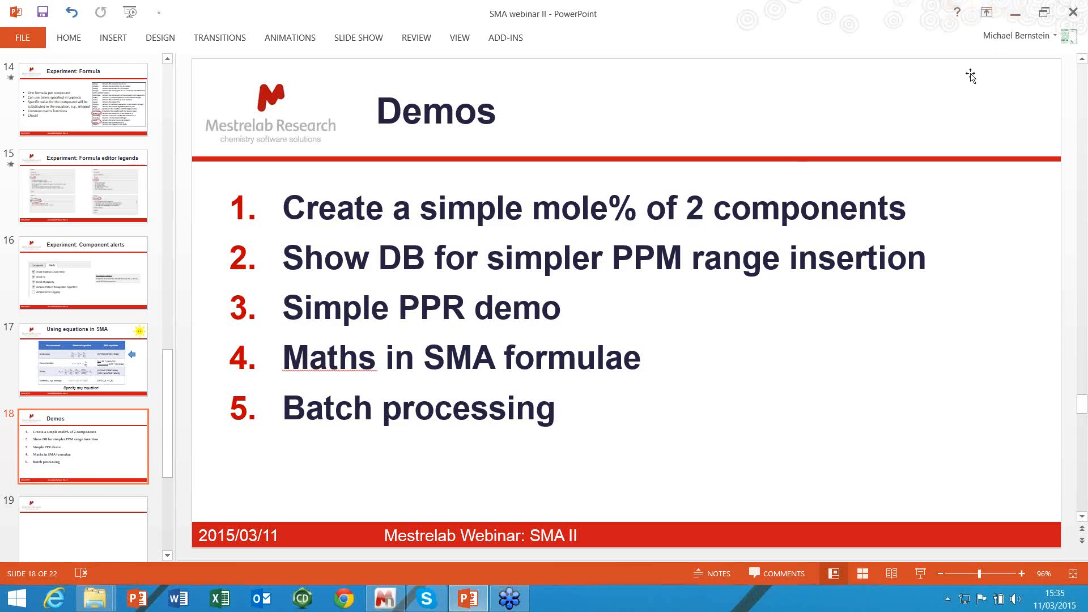
pyautogui.click(396, 599)
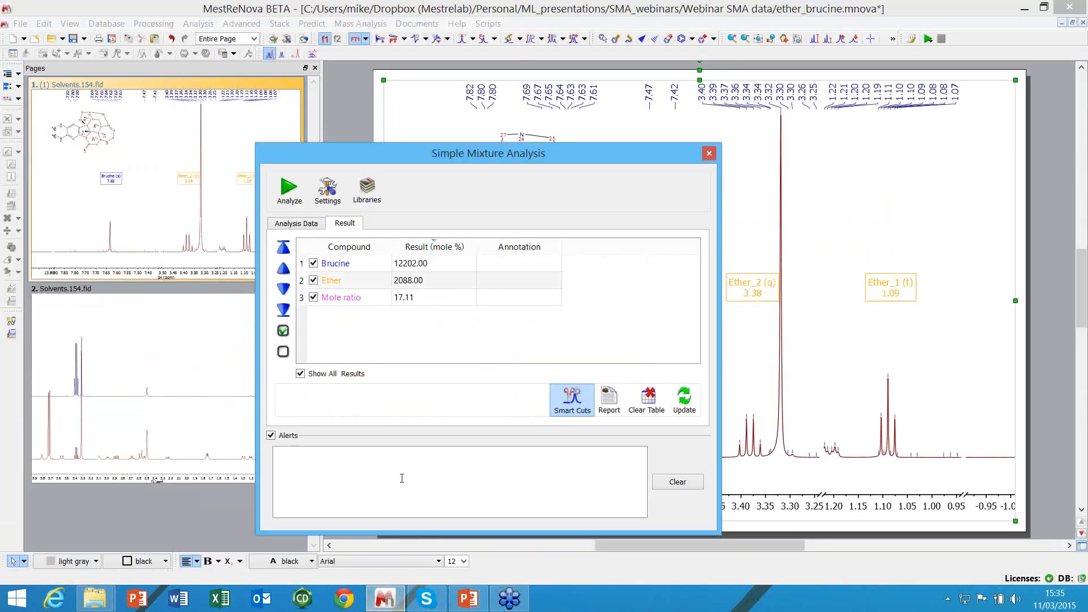
pyautogui.click(226, 201)
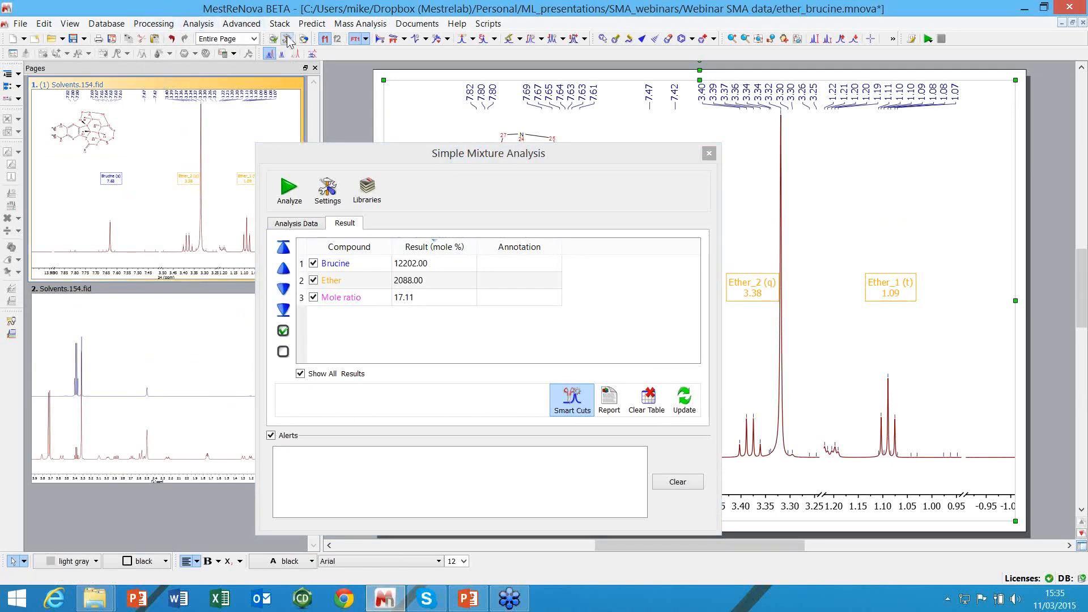
# Delete all multiplets from the ether and brucine spectrum and clear the mixture analysis result table
pyautogui.click(208, 29)
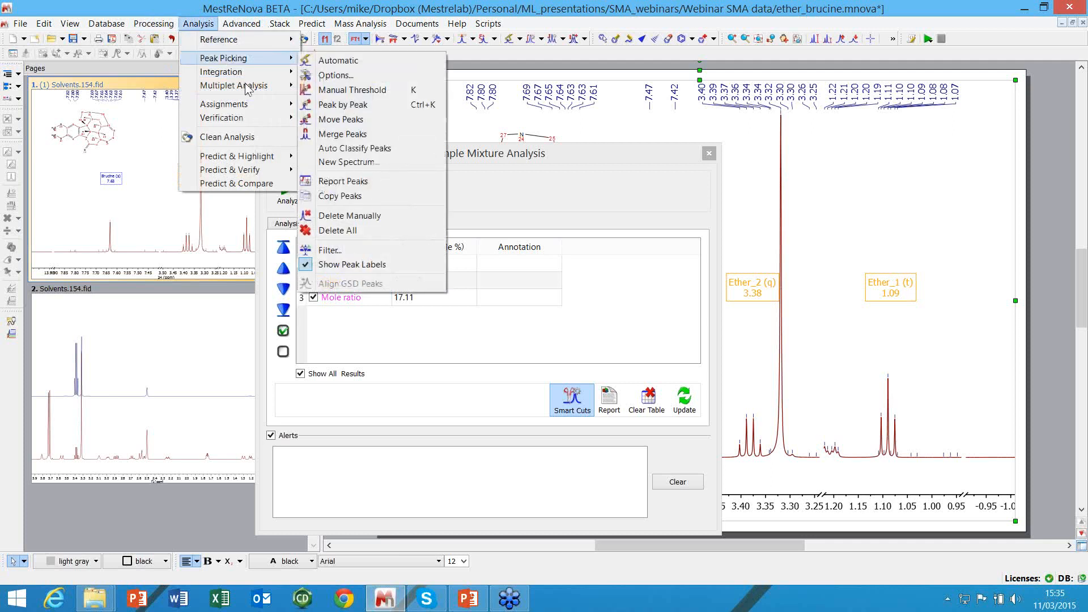
pyautogui.click(328, 185)
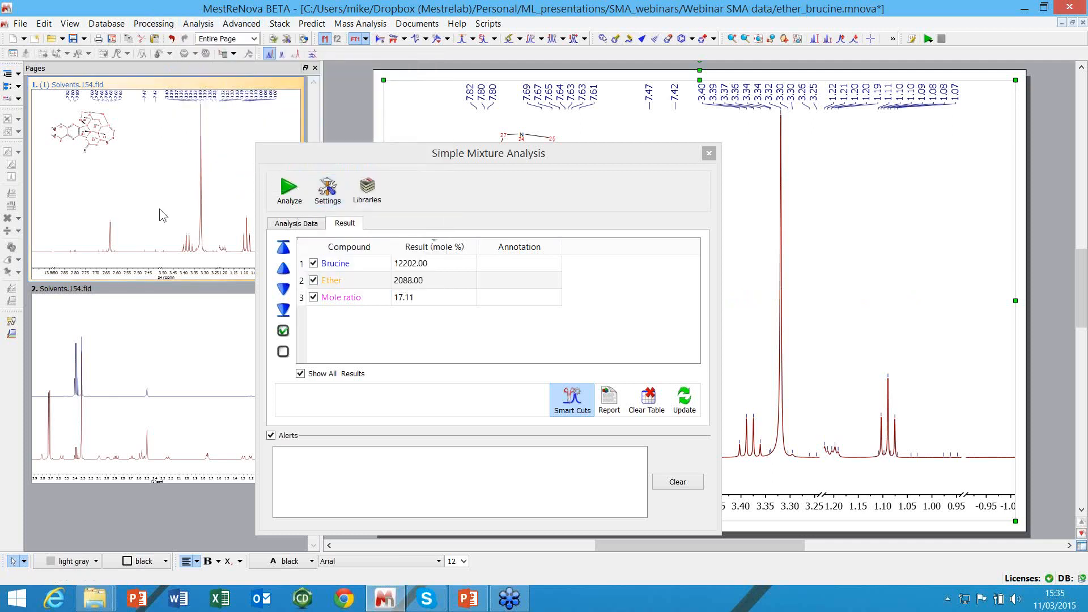
pyautogui.moveTo(453, 163); pyautogui.dragTo(434, 120)
pyautogui.click(594, 363)
# Choose W2 test PPR as the mixture experiment in the analysis data
pyautogui.click(244, 188)
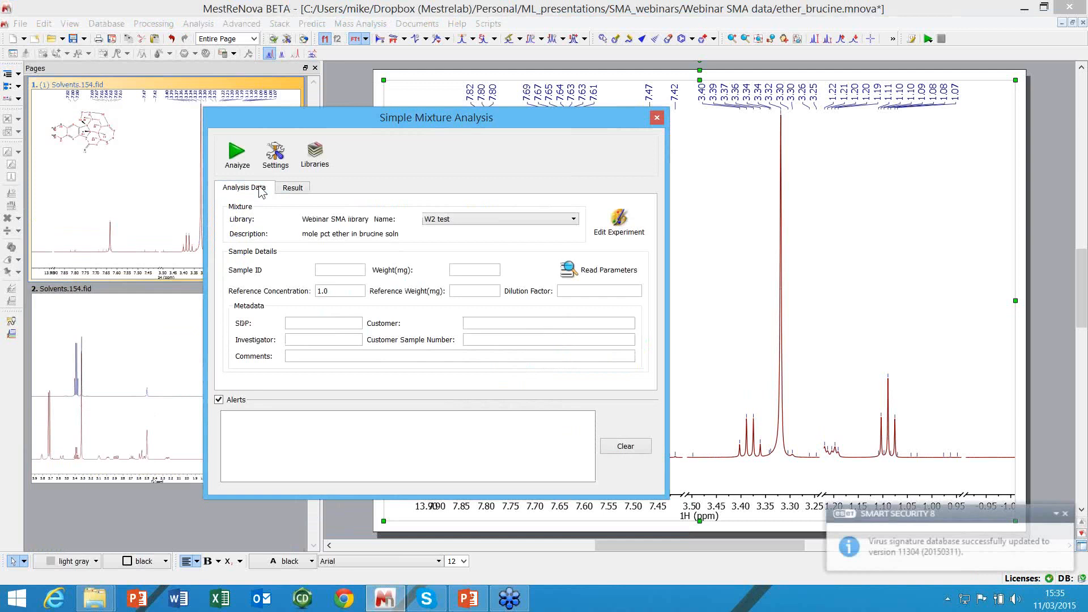
pyautogui.click(492, 220)
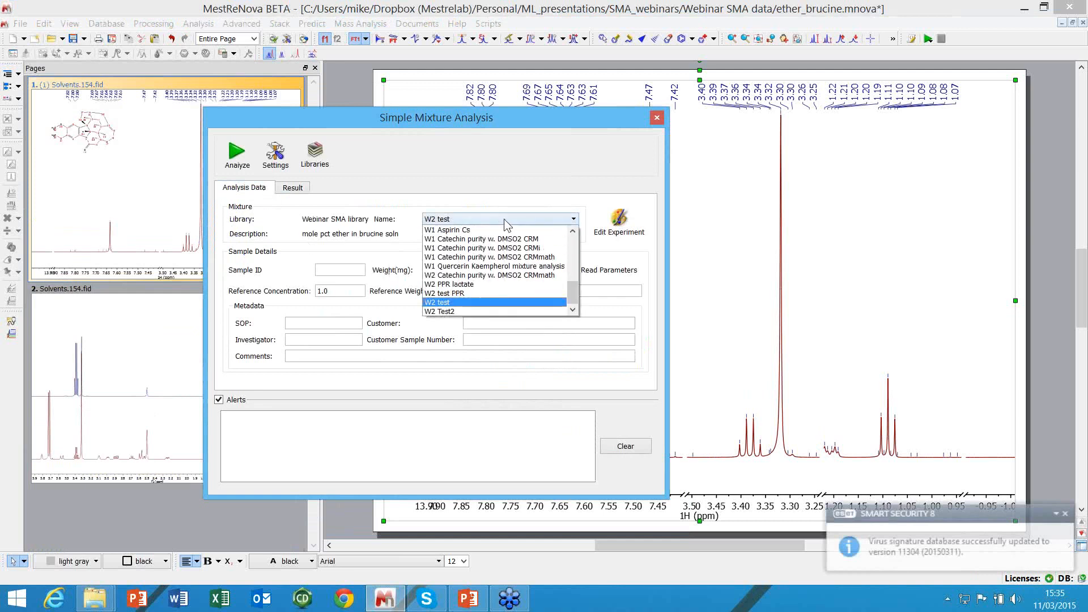
pyautogui.click(560, 298)
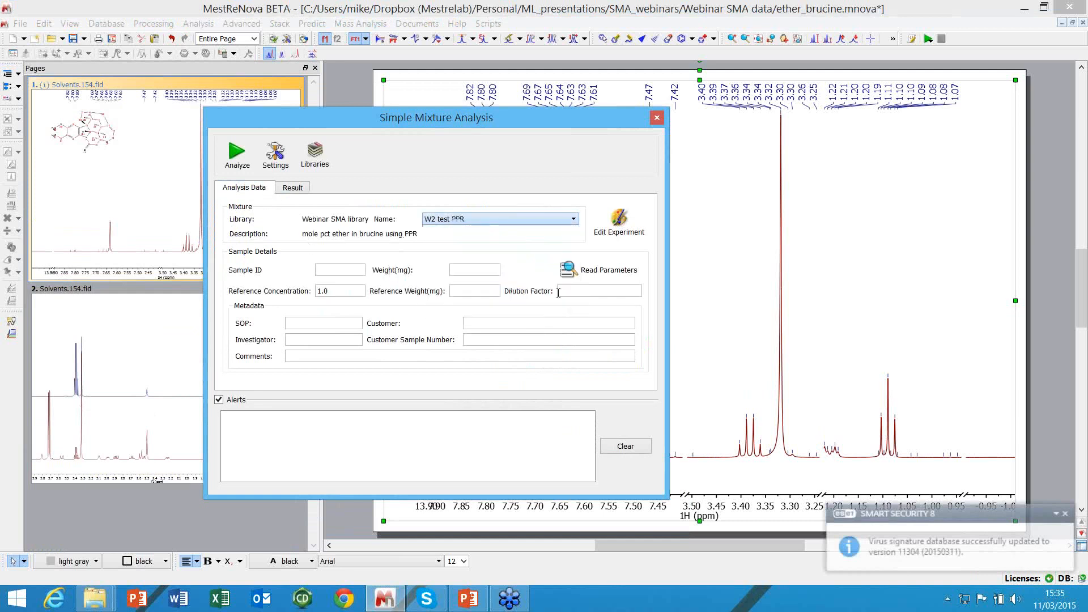
# Examine Brucine's ranges and formula in the W2 test PPR experiment, cancel the editor, and reselect the same experiment
pyautogui.click(631, 231)
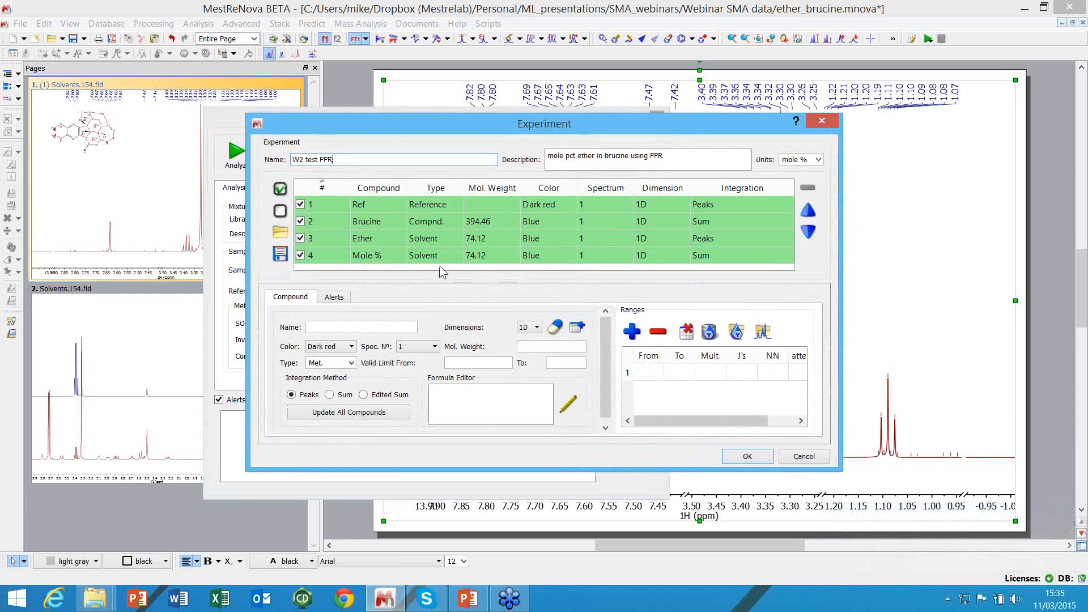
pyautogui.click(486, 224)
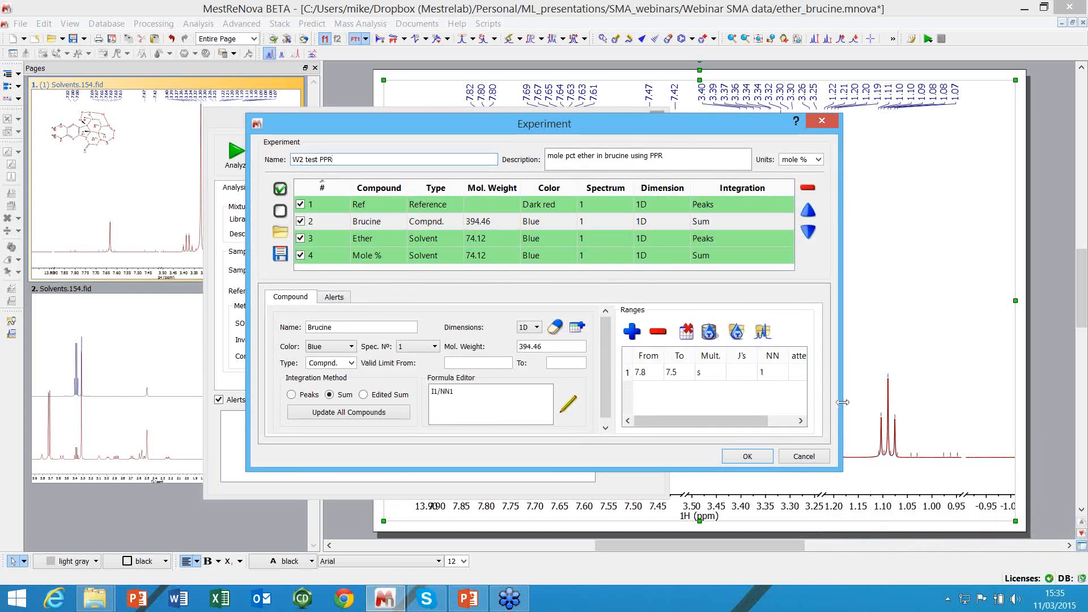
pyautogui.moveTo(841, 403); pyautogui.dragTo(976, 405)
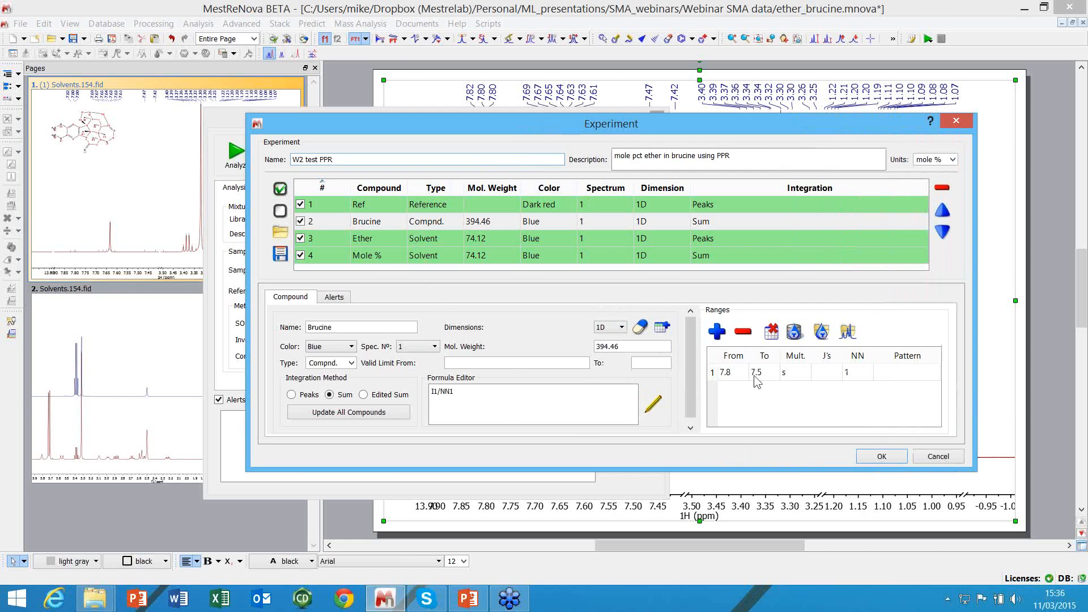
pyautogui.click(933, 458)
pyautogui.click(482, 220)
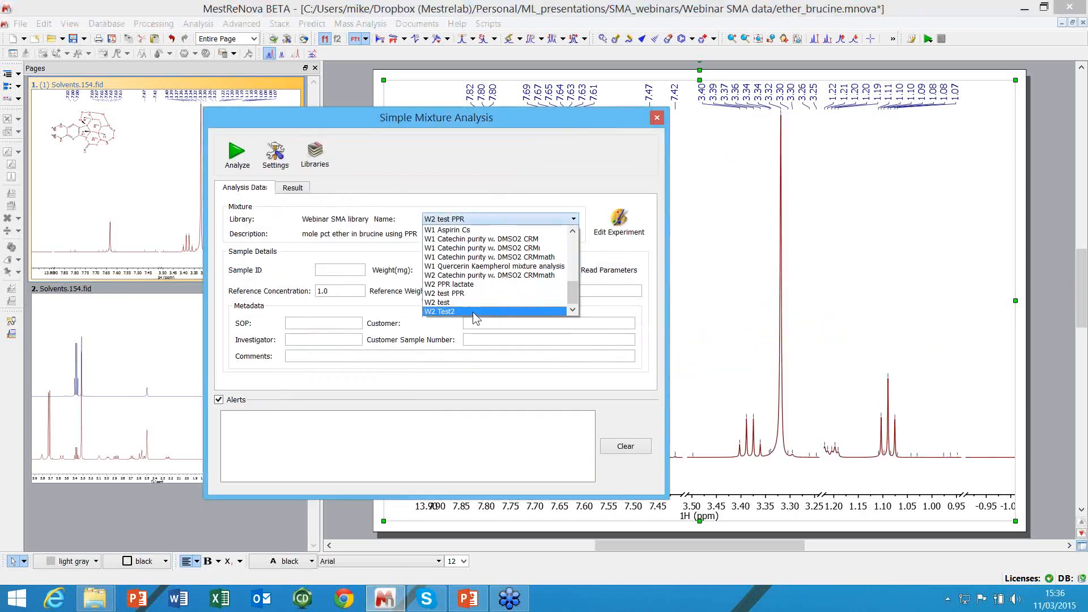
pyautogui.click(471, 293)
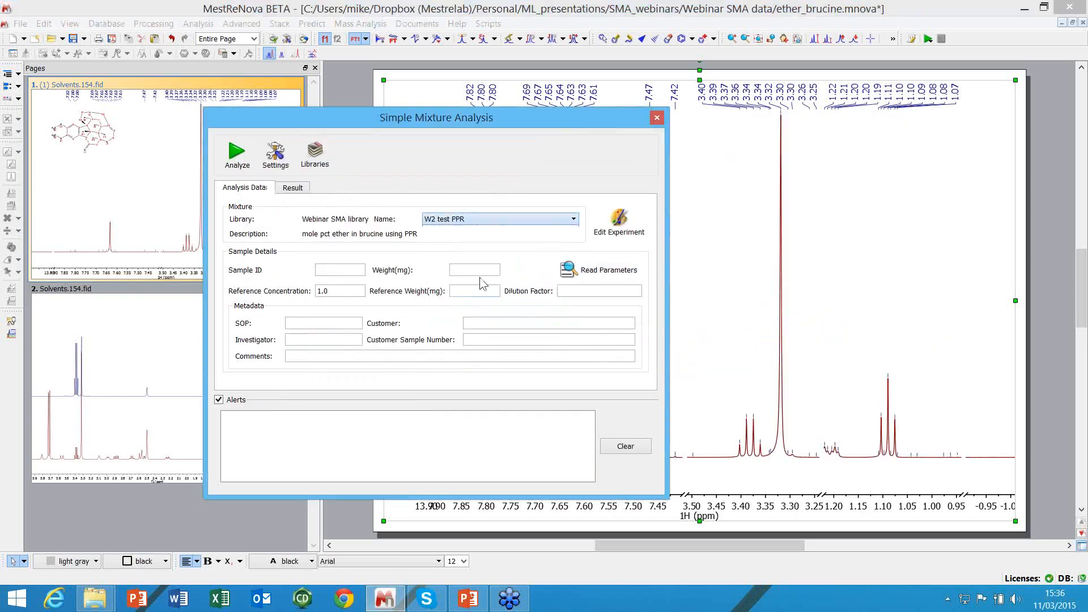
# Examine Ether's ranges, nuclide numbers and pattern files in the W2 test PPR experiment with the editor widened, and close it
pyautogui.click(616, 233)
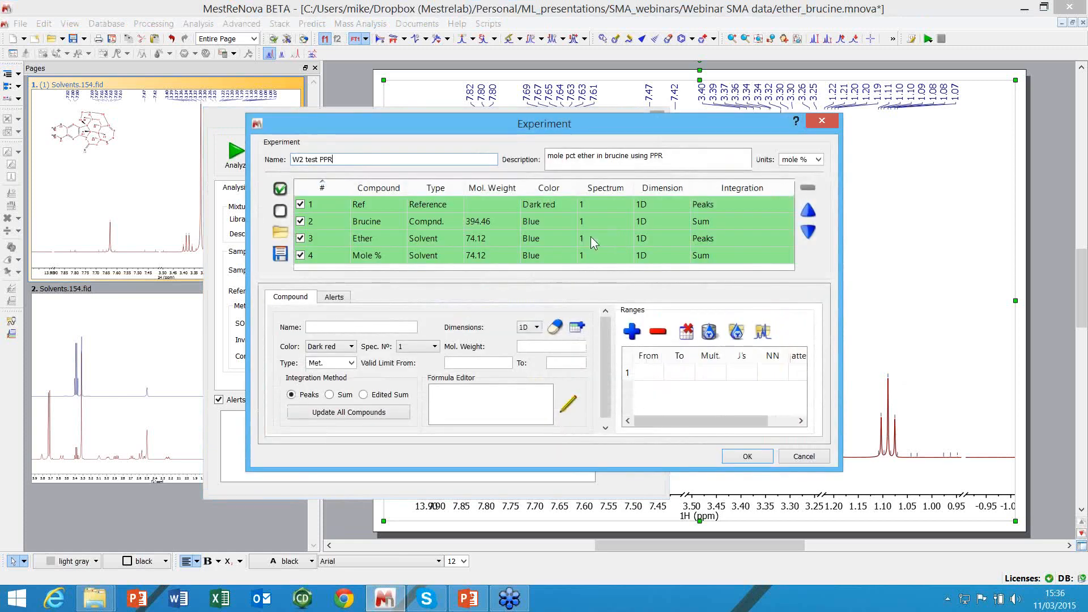
pyautogui.click(539, 223)
pyautogui.click(539, 238)
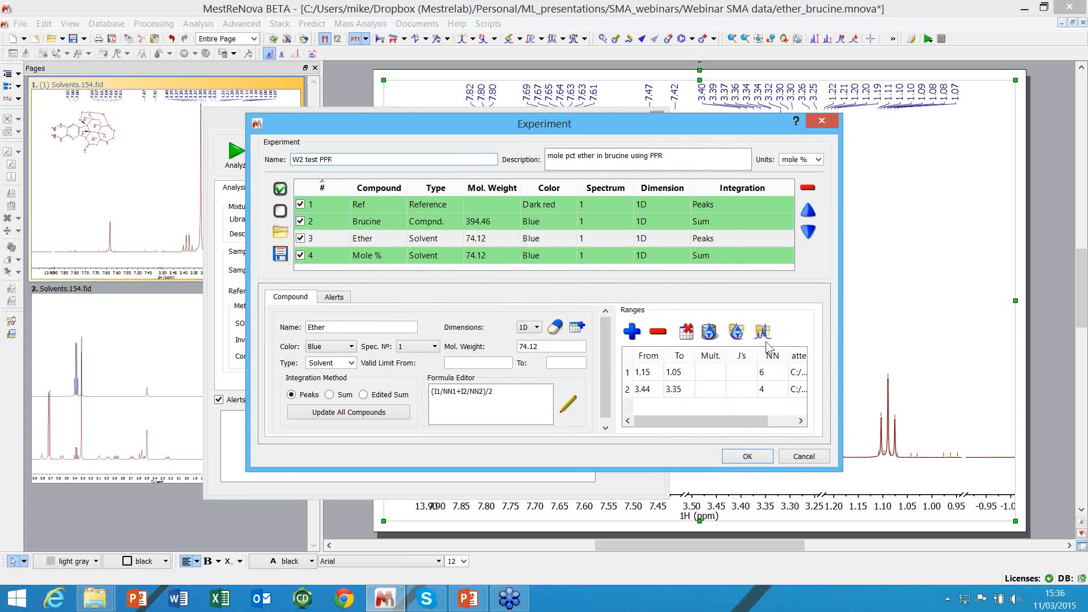
pyautogui.moveTo(843, 397); pyautogui.dragTo(961, 397)
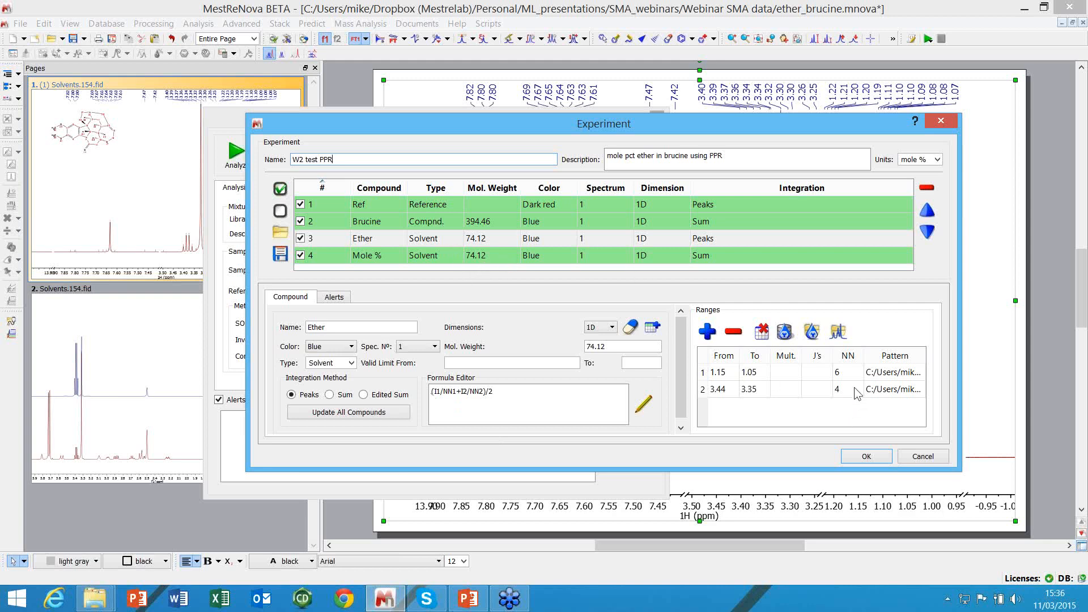
pyautogui.click(856, 456)
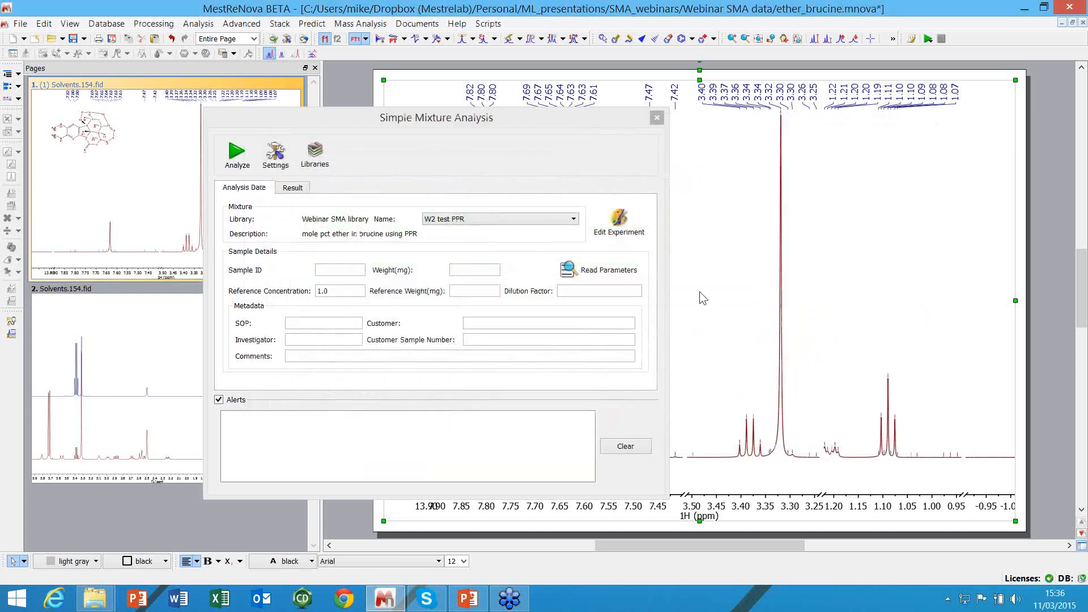
# Run the W2 test PPR analysis on the spectrum and highlight the multiplet pattern probabilities in the alerts
pyautogui.click(228, 165)
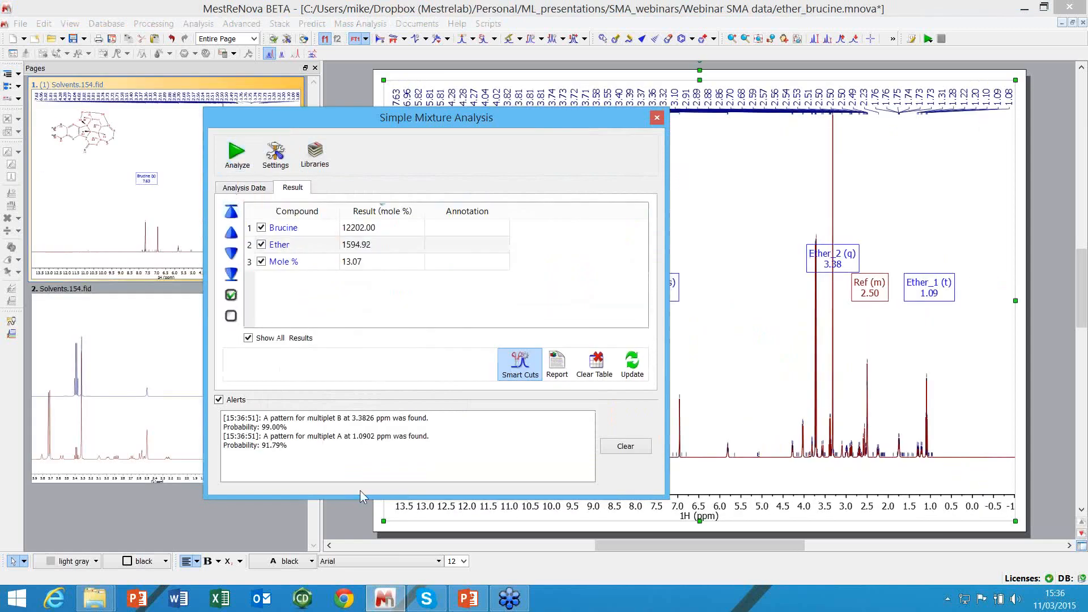
pyautogui.moveTo(298, 446); pyautogui.dragTo(213, 417)
pyautogui.click(303, 452)
pyautogui.moveTo(287, 446); pyautogui.dragTo(261, 445)
# Apply Smart Cuts to inspect the ether and reference multiplets with the dialog moved aside, and restore the full spectrum
pyautogui.click(517, 365)
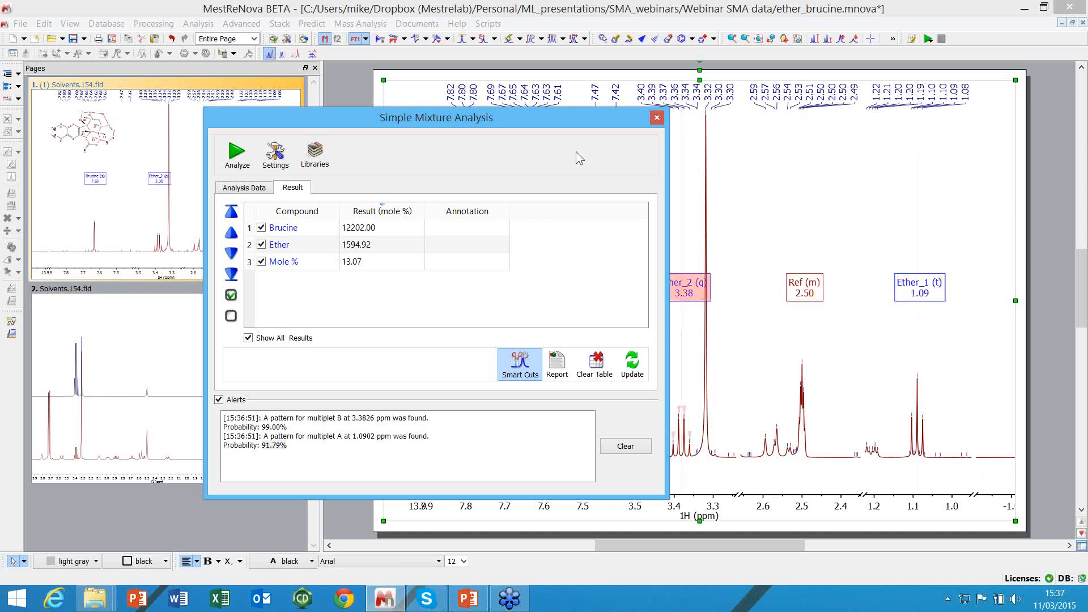
pyautogui.moveTo(570, 118); pyautogui.dragTo(517, 140)
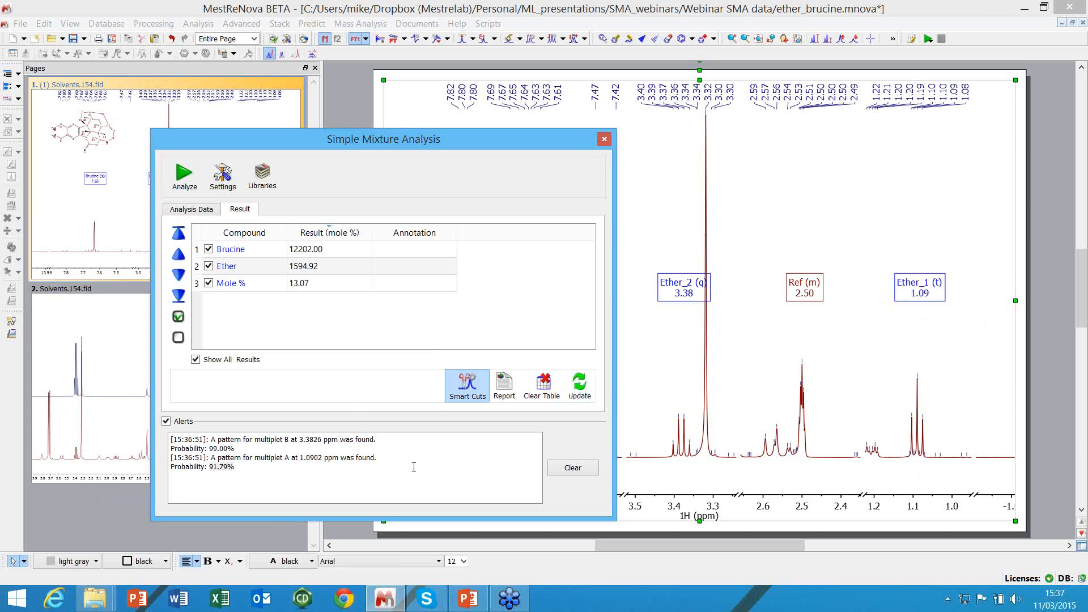
pyautogui.click(469, 387)
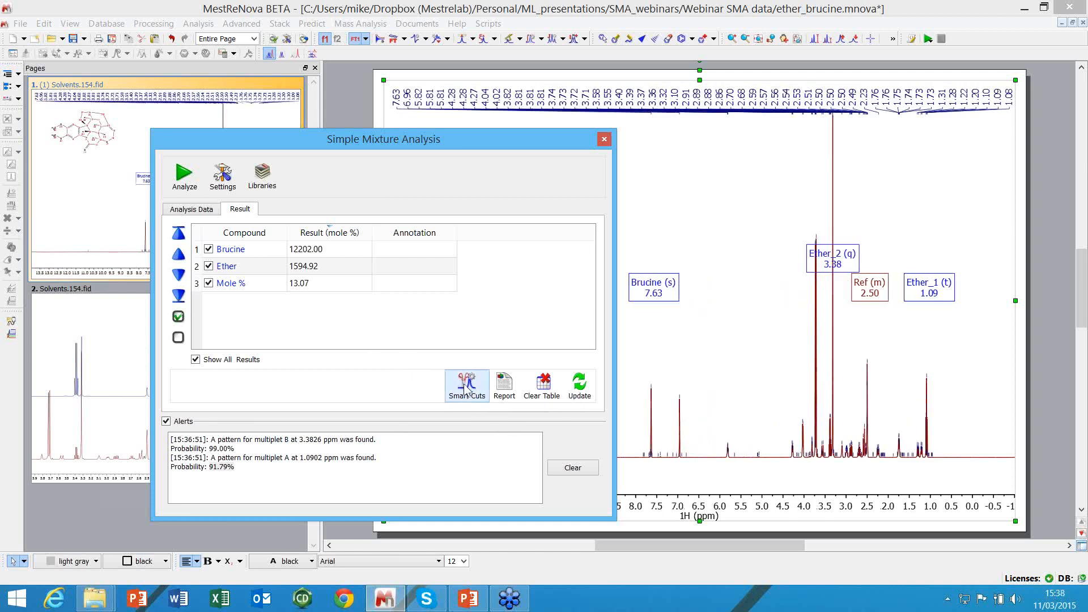
# Switch to PowerPoint, highlight the Maths in SMA formulae item on the Demos slide, and return to MestReNova
pyautogui.click(460, 599)
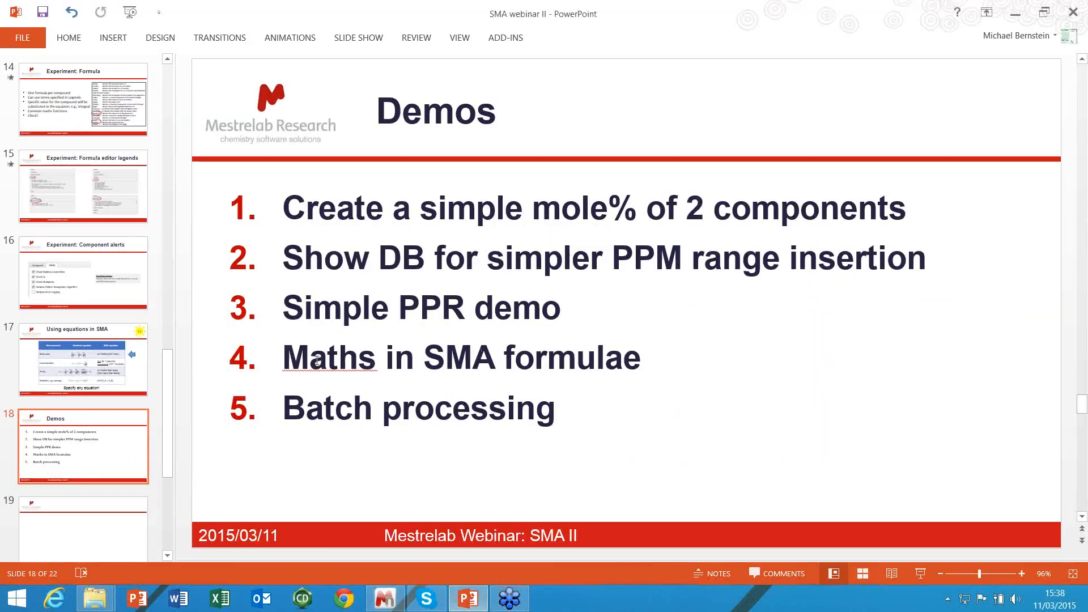
pyautogui.moveTo(315, 361); pyautogui.dragTo(748, 347)
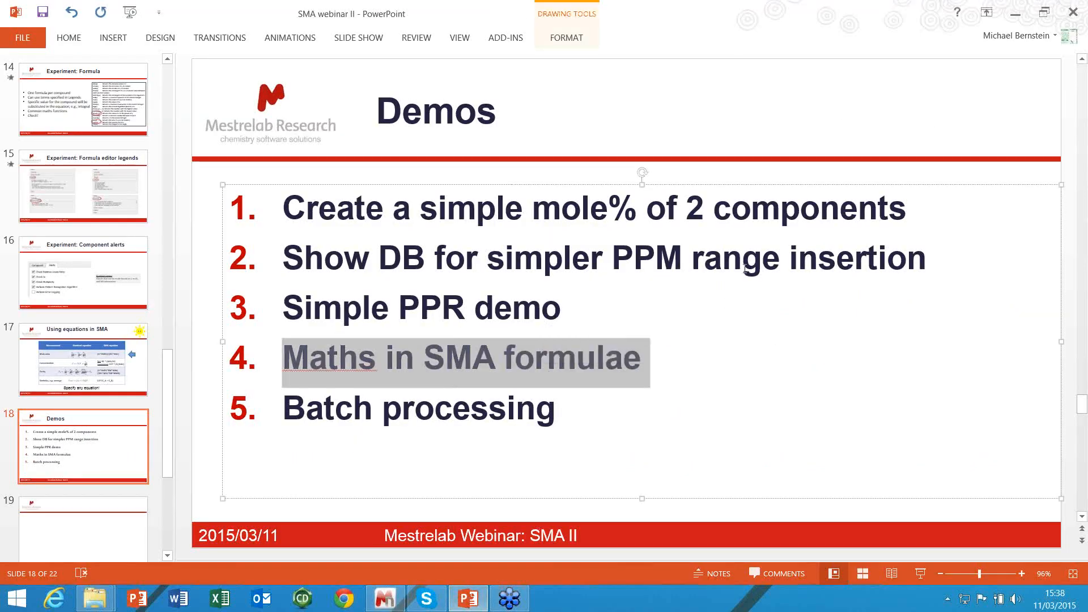
pyautogui.click(1015, 15)
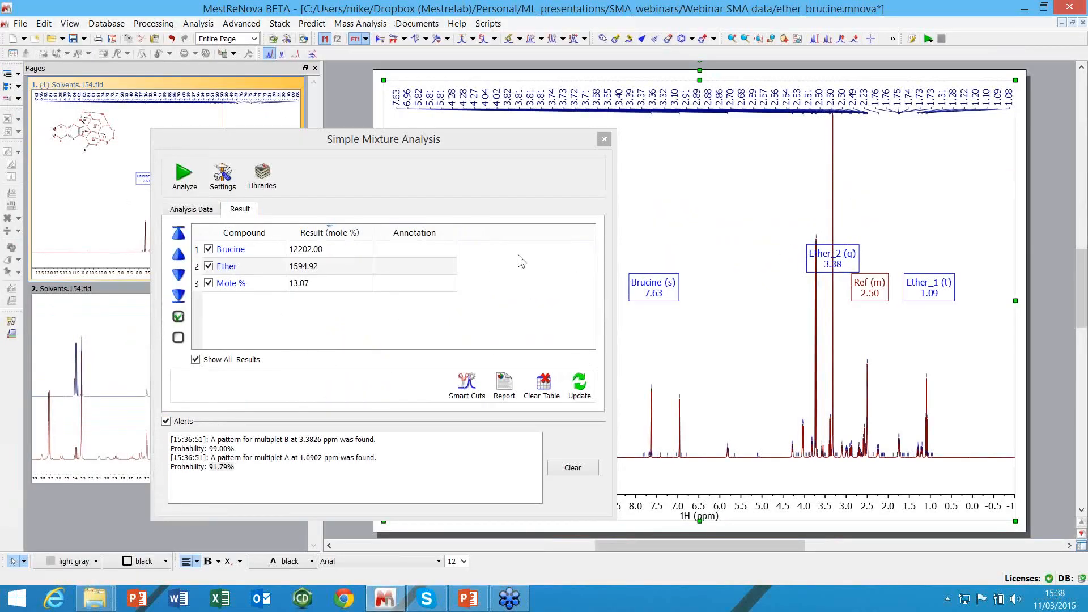
# Switch to the document Internal reference JMedChem.mnova and reposition the mixture analysis dialog over it
pyautogui.click(426, 24)
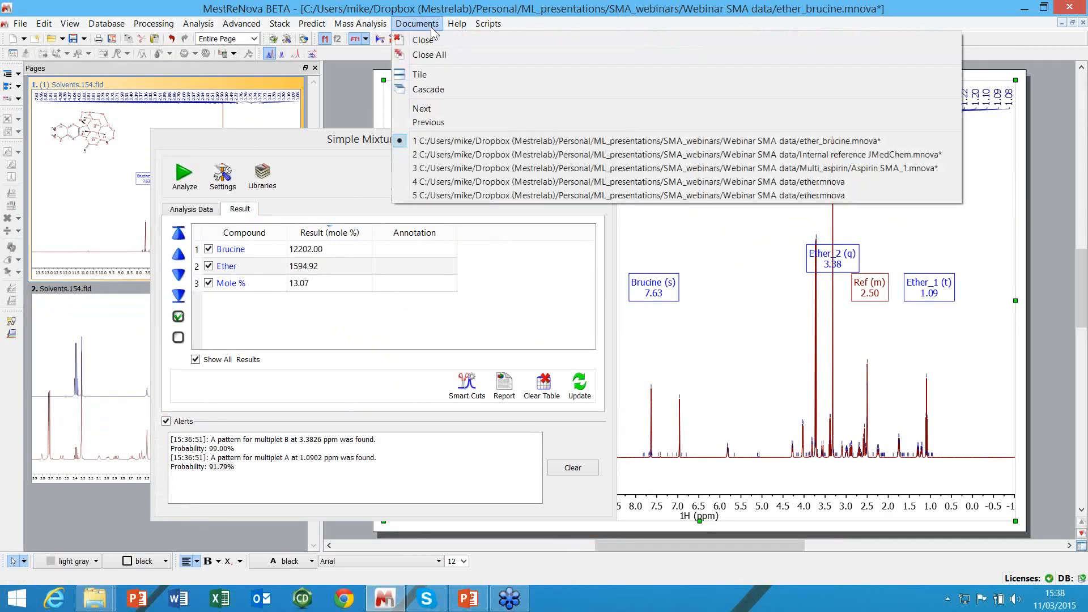
pyautogui.click(533, 159)
pyautogui.moveTo(466, 142); pyautogui.dragTo(460, 159)
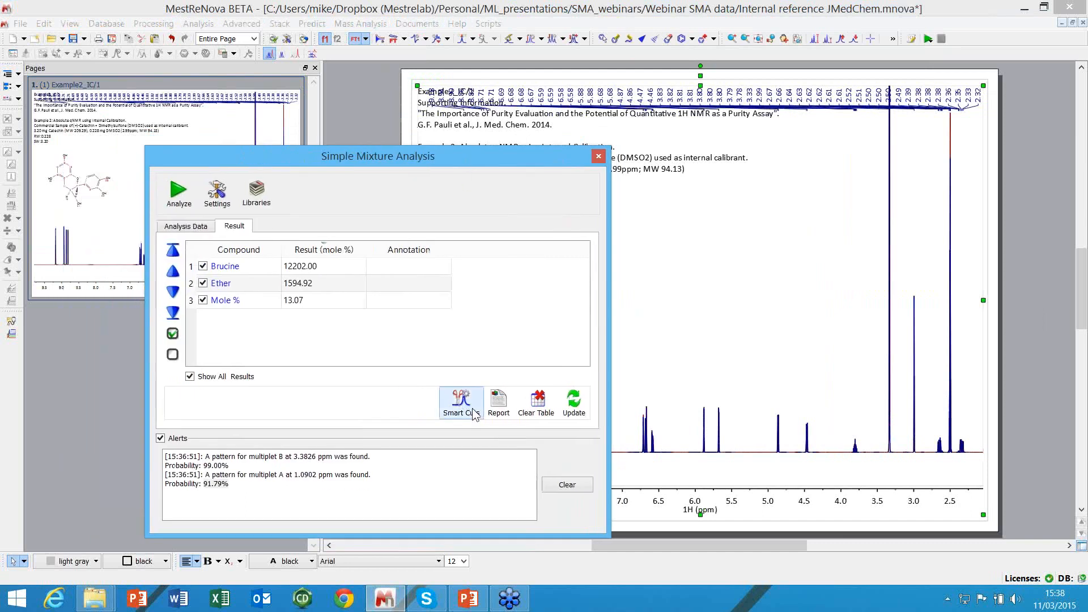
# Clear the mixture analysis result table and hide the alerts, returning to the analysis data
pyautogui.click(537, 401)
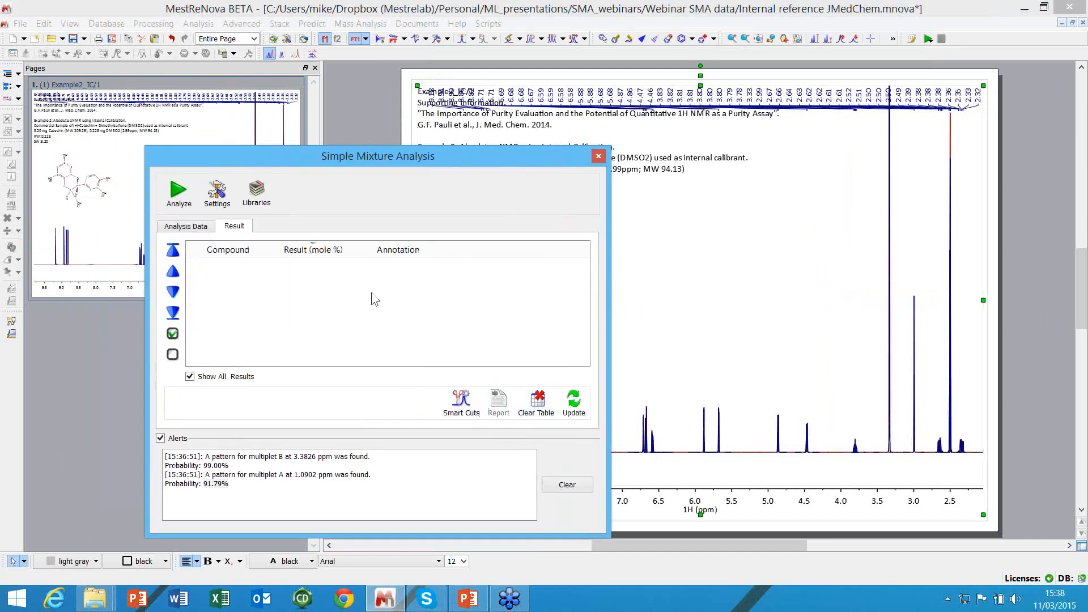
pyautogui.click(157, 438)
pyautogui.click(200, 227)
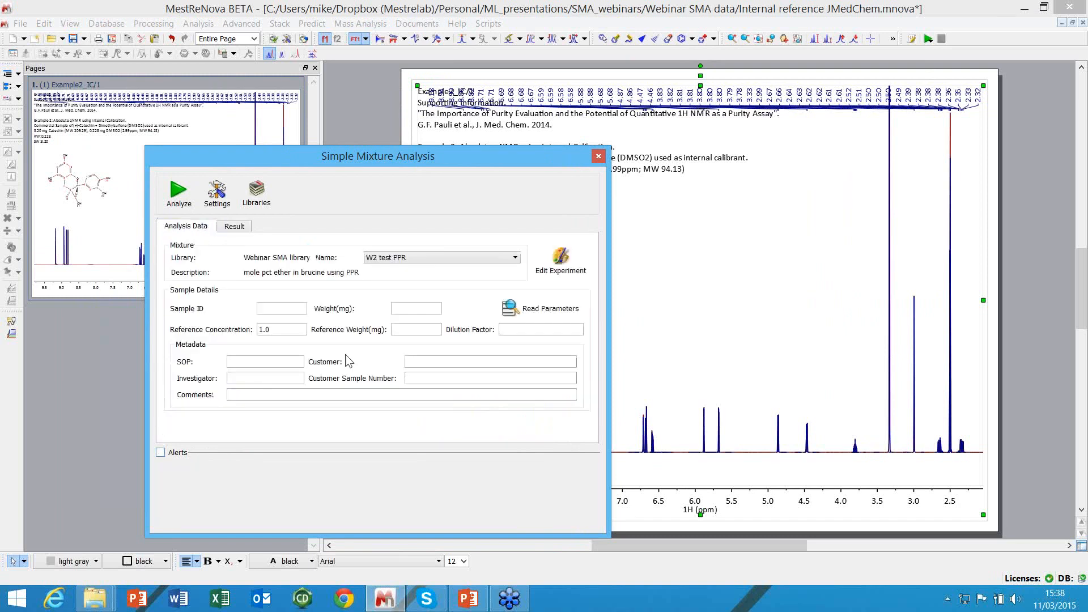
# Select the W1 Catechin purity w. DMSO2 CRMmath experiment and read the sample and reference weights from the document
pyautogui.click(440, 261)
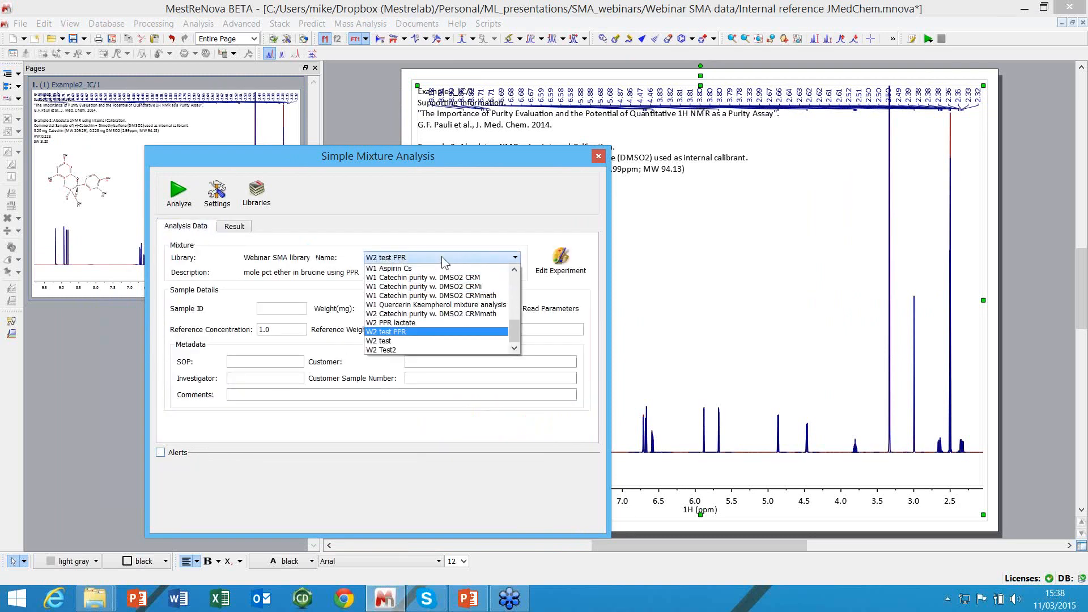
pyautogui.click(459, 295)
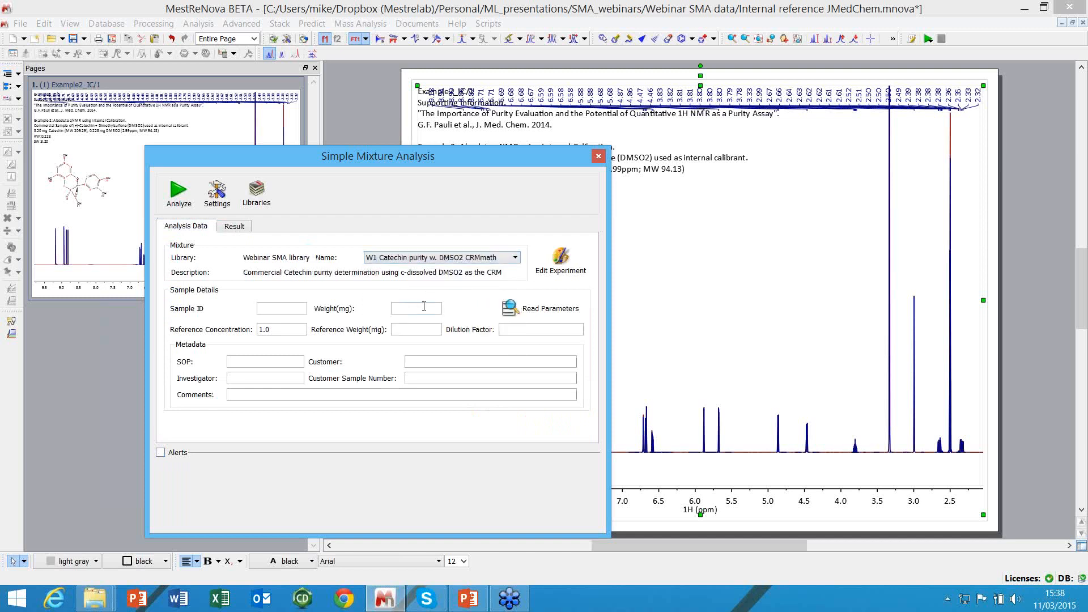
pyautogui.moveTo(526, 157); pyautogui.dragTo(691, 237)
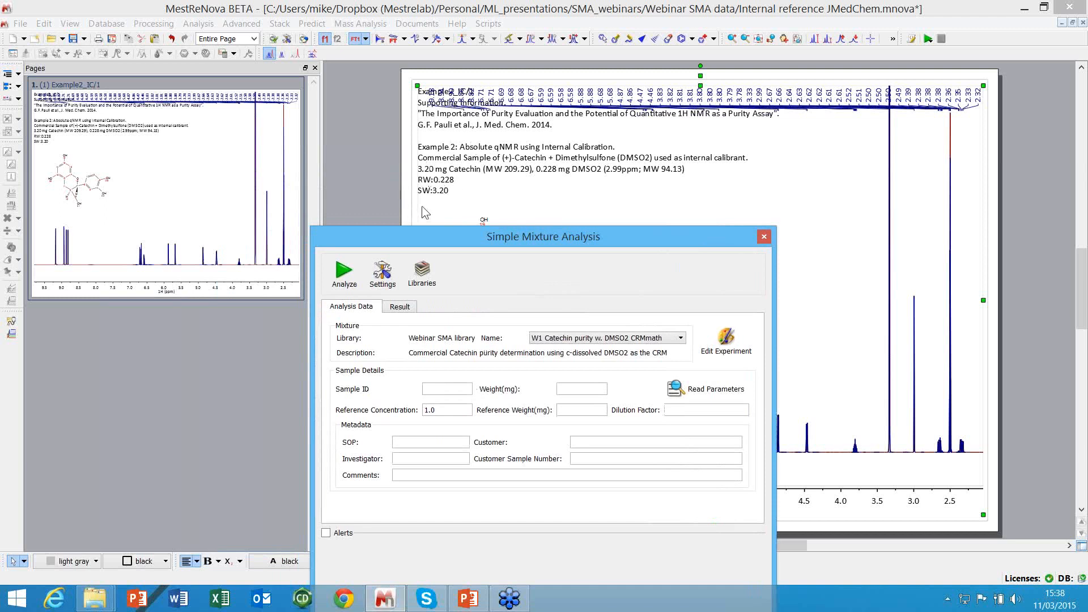
pyautogui.click(724, 393)
pyautogui.moveTo(579, 240); pyautogui.dragTo(570, 151)
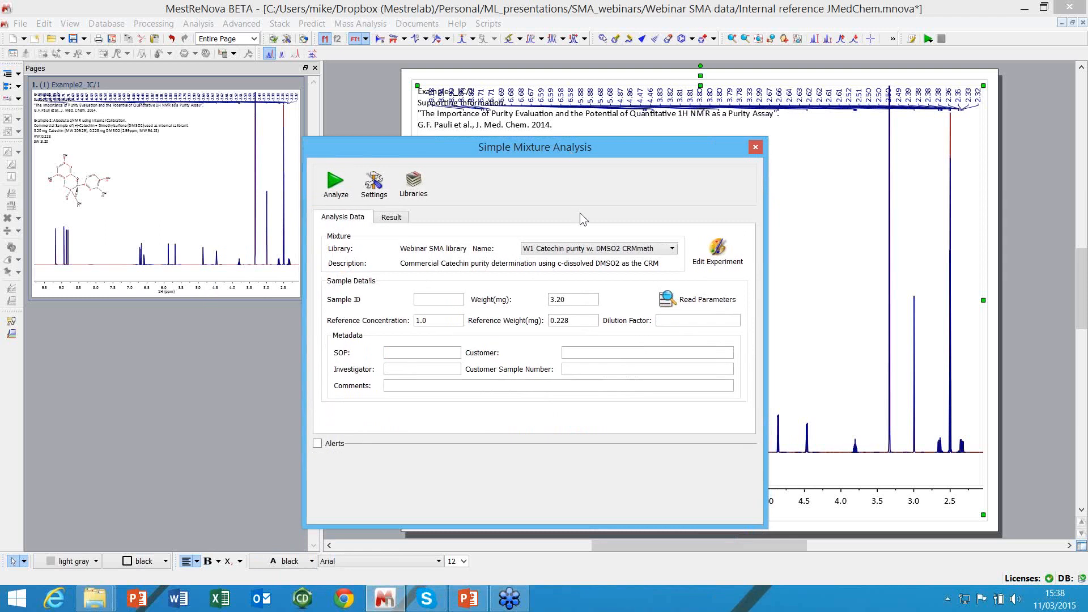
# Open the experiment for editing and examine the DMSO2, Catechin_1 and Catechin_2 settings, including the Catechin_2 formula
pyautogui.click(717, 253)
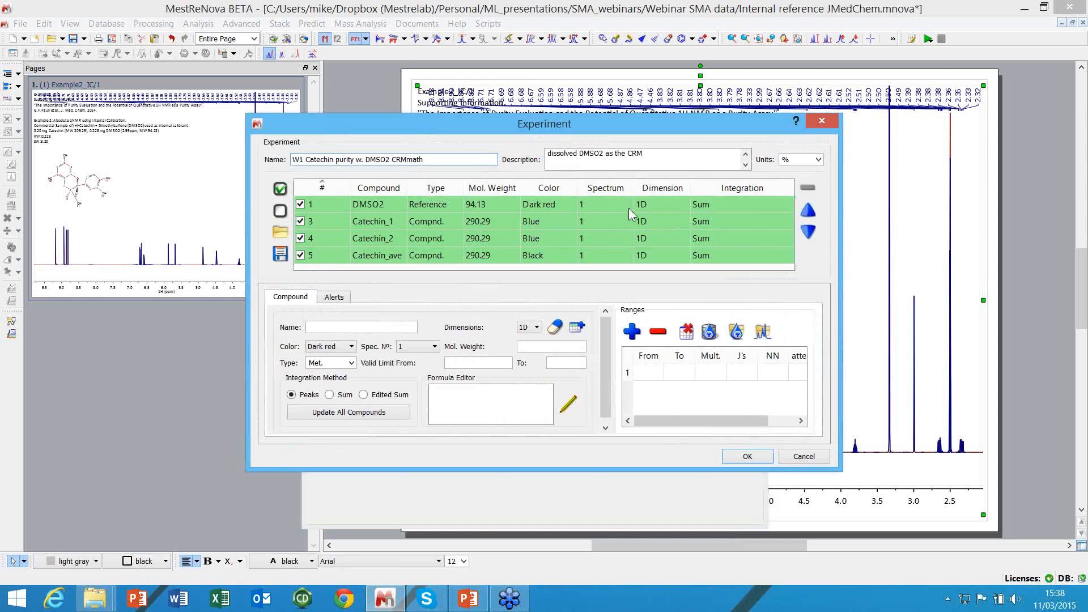
pyautogui.click(665, 203)
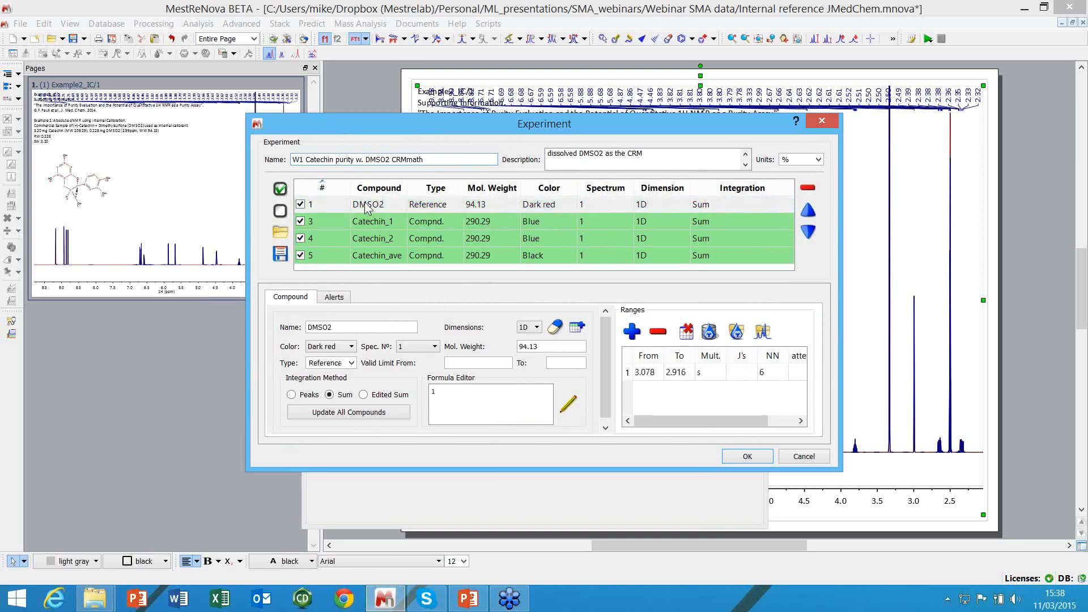
pyautogui.click(422, 221)
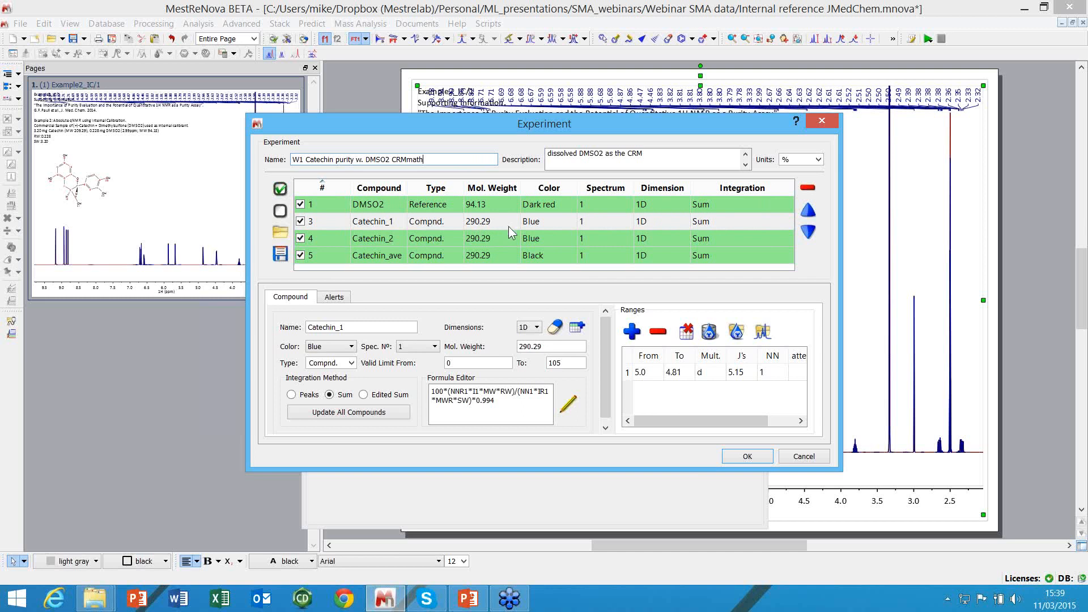
pyautogui.click(385, 238)
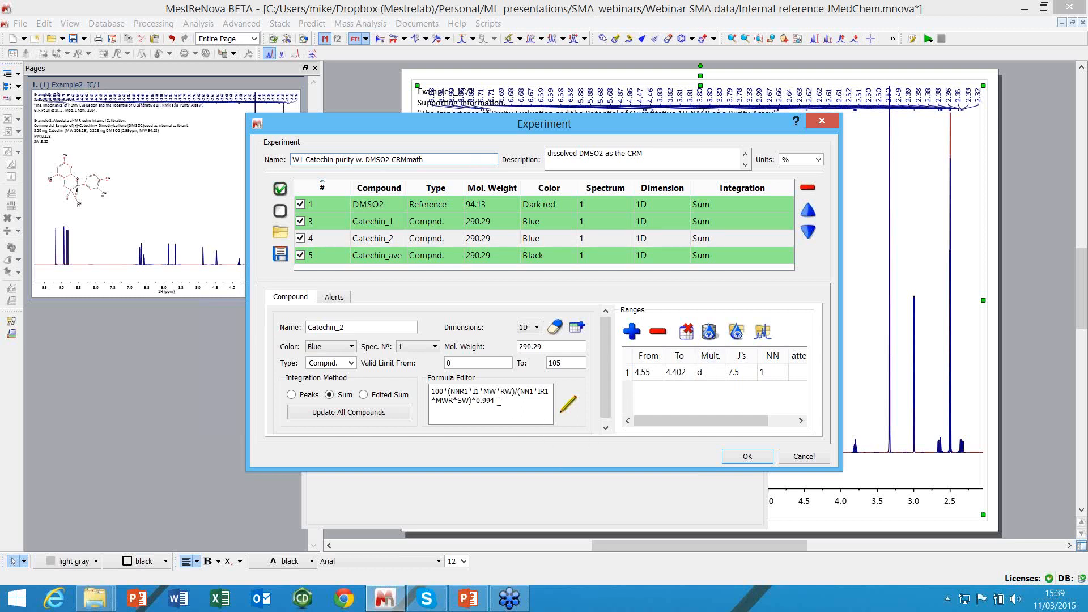
pyautogui.click(567, 404)
pyautogui.moveTo(570, 176); pyautogui.dragTo(362, 195)
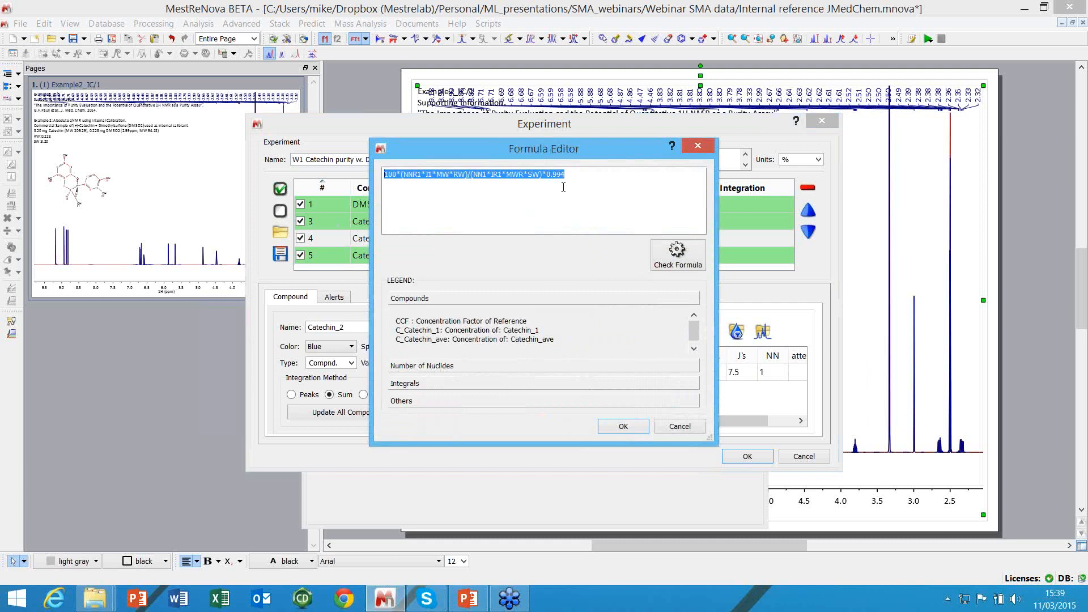
pyautogui.click(676, 426)
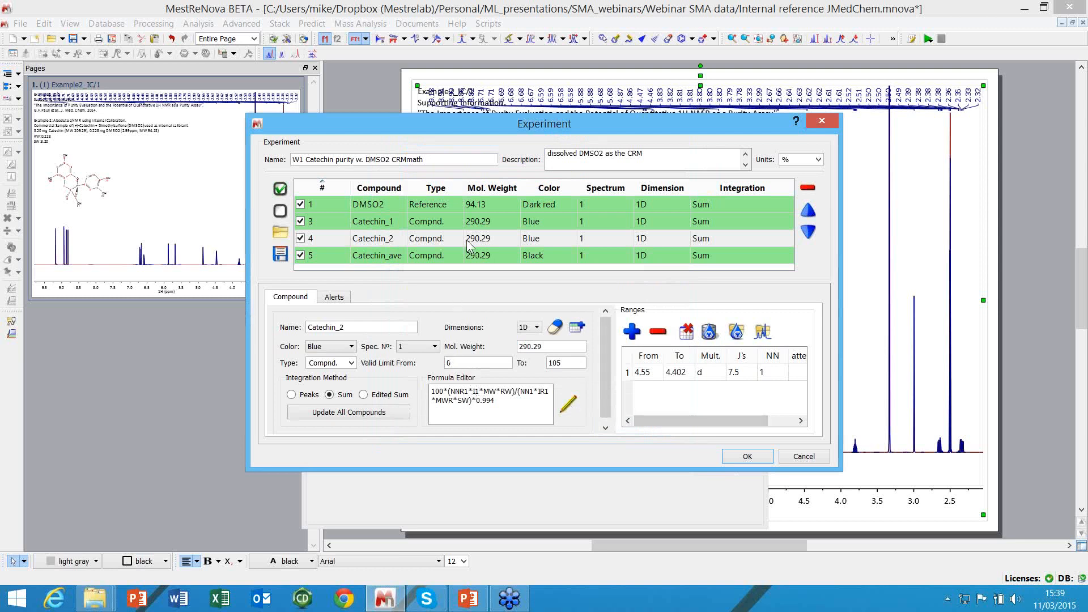
# Compare the Catechin_1 and Catechin_2 ranges and examine the averaging formula of Catechin_ave in the Formula Editor
pyautogui.click(388, 222)
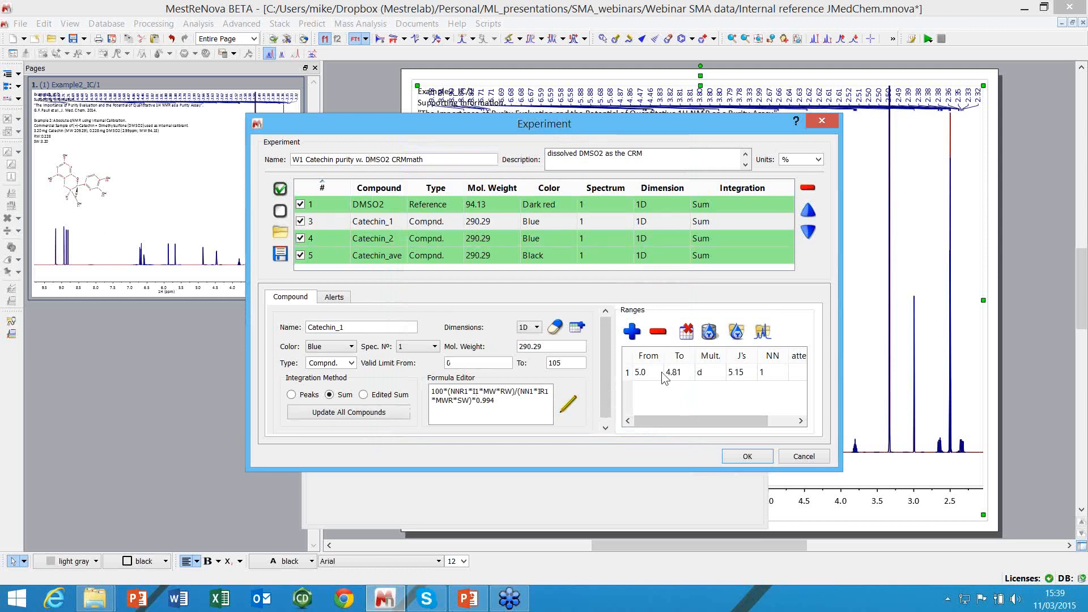
pyautogui.click(481, 242)
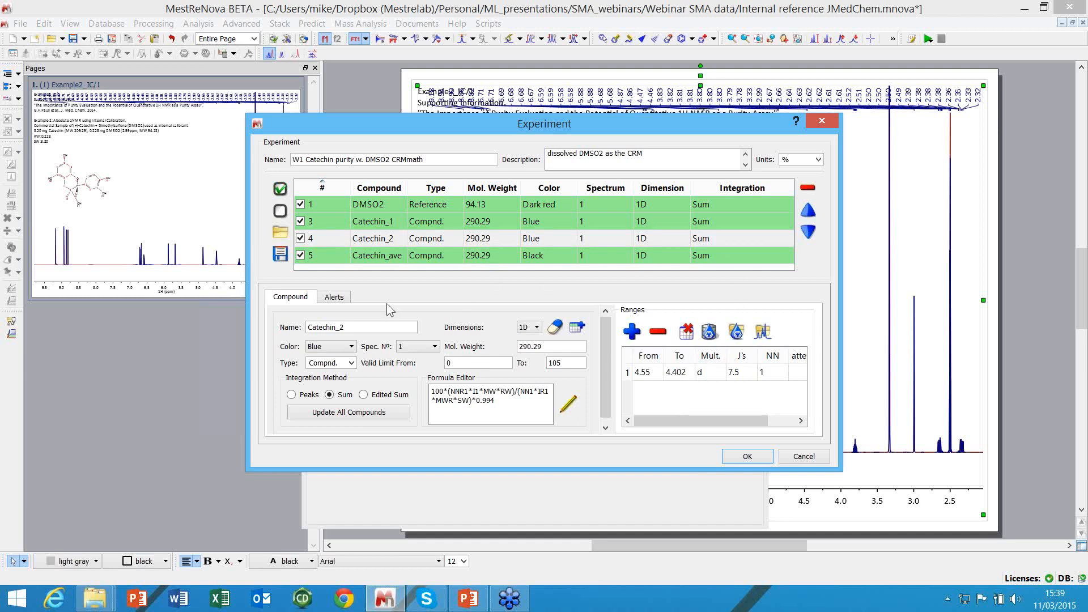
pyautogui.click(405, 255)
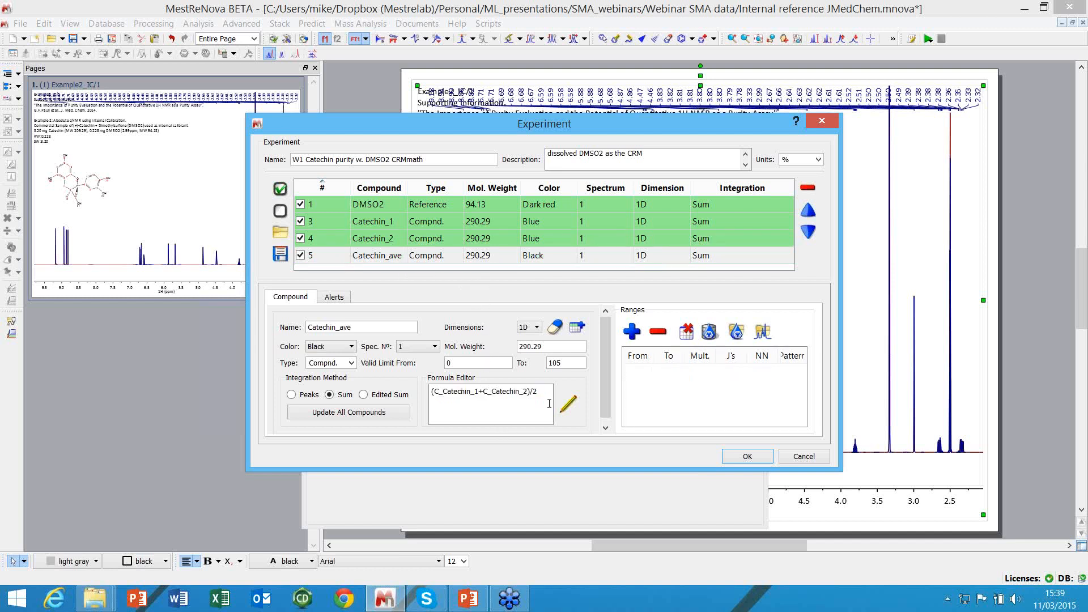
pyautogui.click(569, 403)
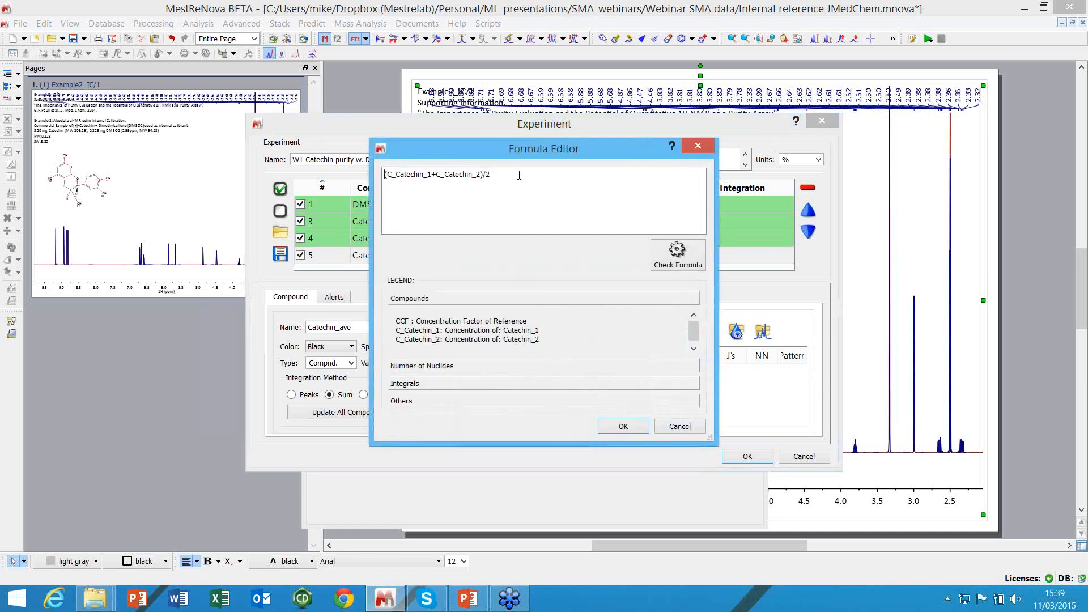
pyautogui.moveTo(519, 175); pyautogui.dragTo(368, 178)
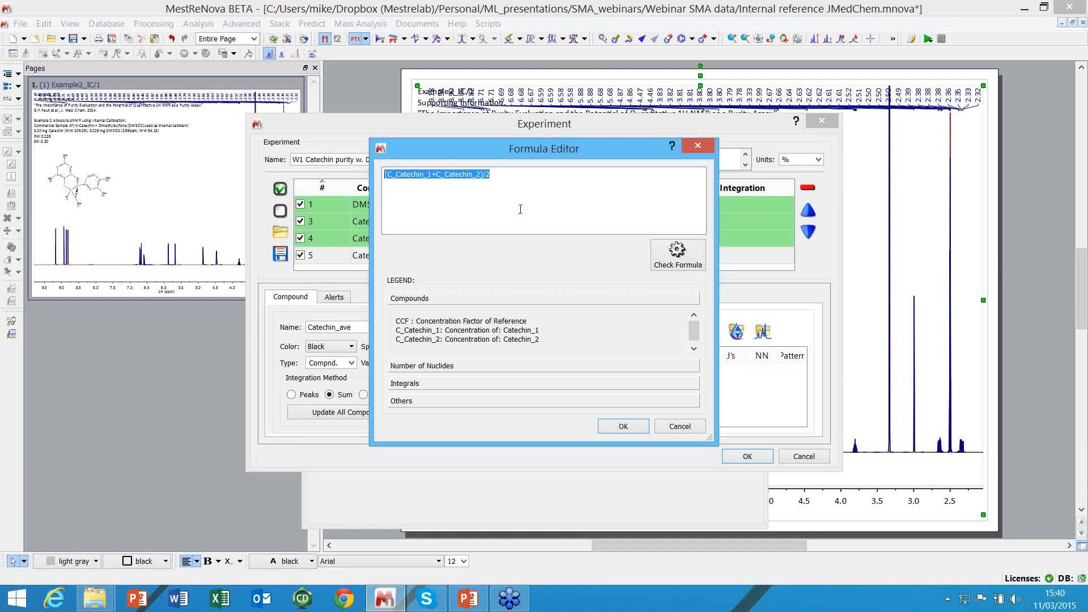
pyautogui.click(624, 426)
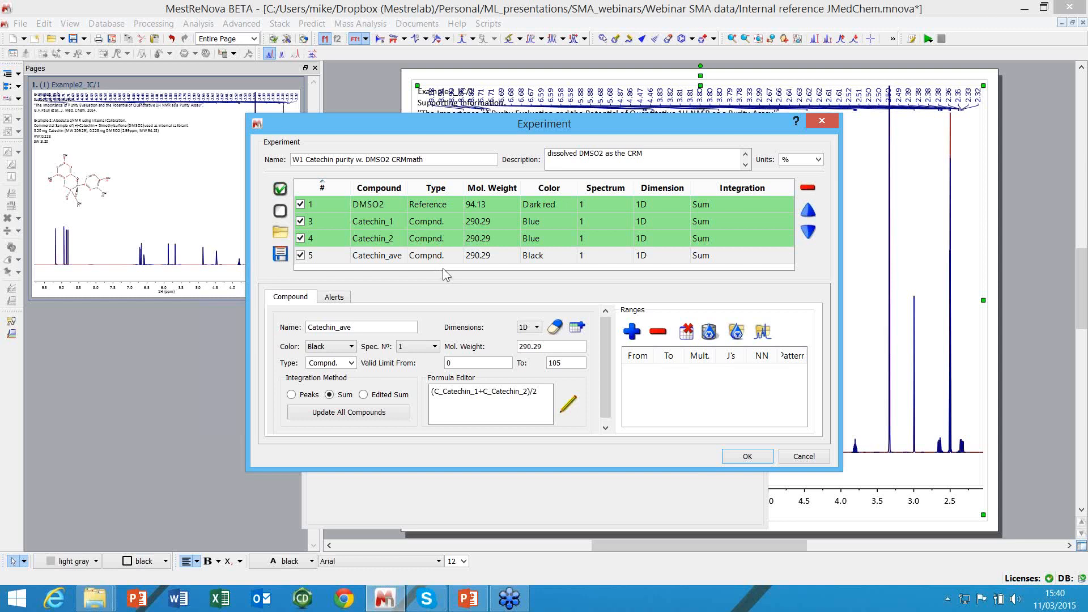
# Accept the experiment, run the mixture analysis and check its result table and the spectrum with the dialog moved aside
pyautogui.click(742, 456)
pyautogui.click(334, 184)
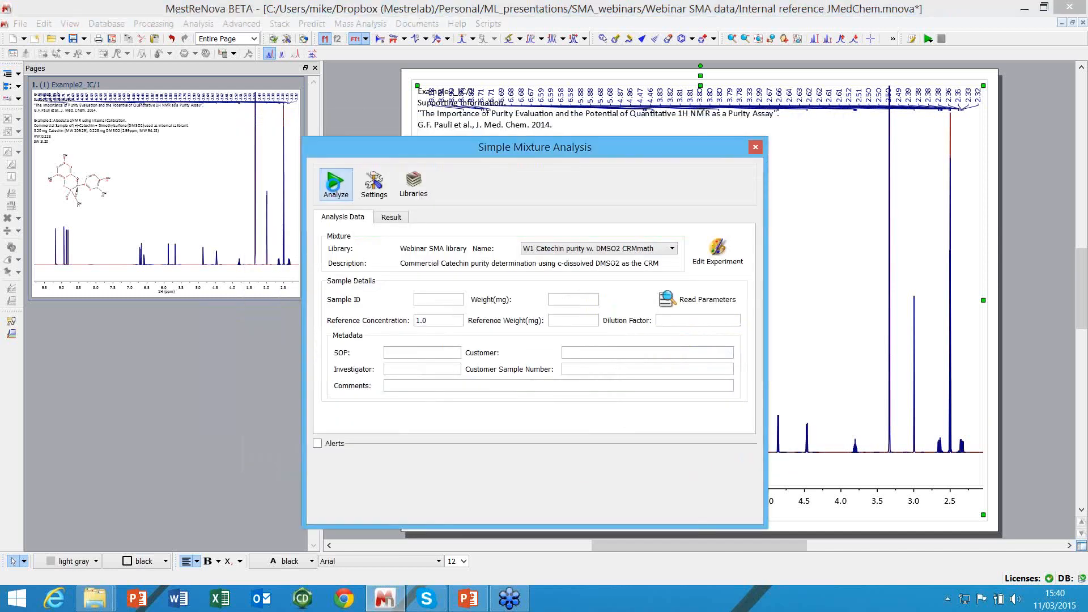
pyautogui.click(398, 219)
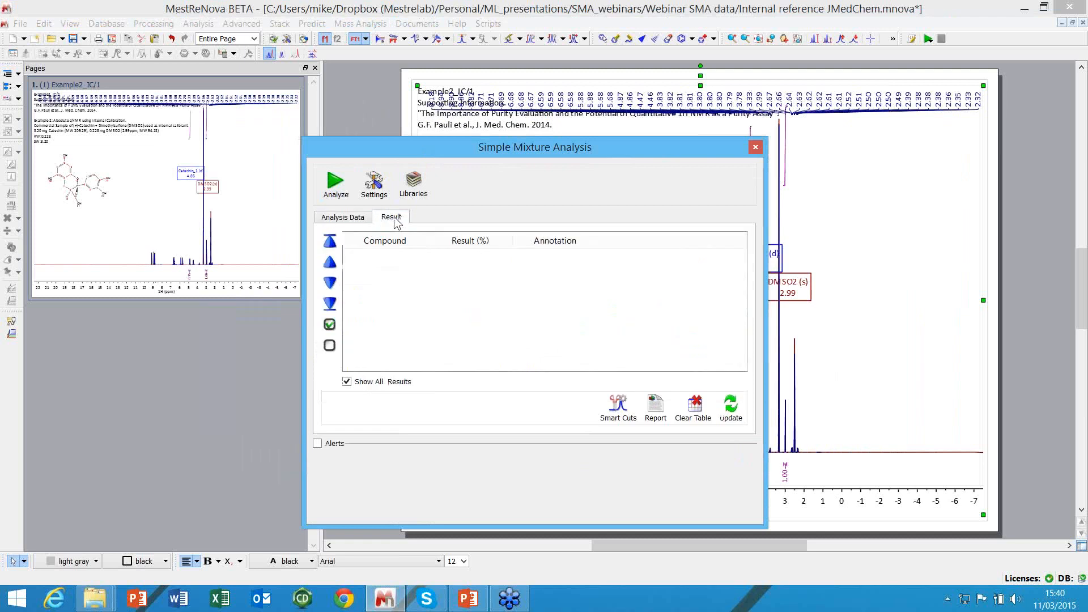
pyautogui.click(358, 221)
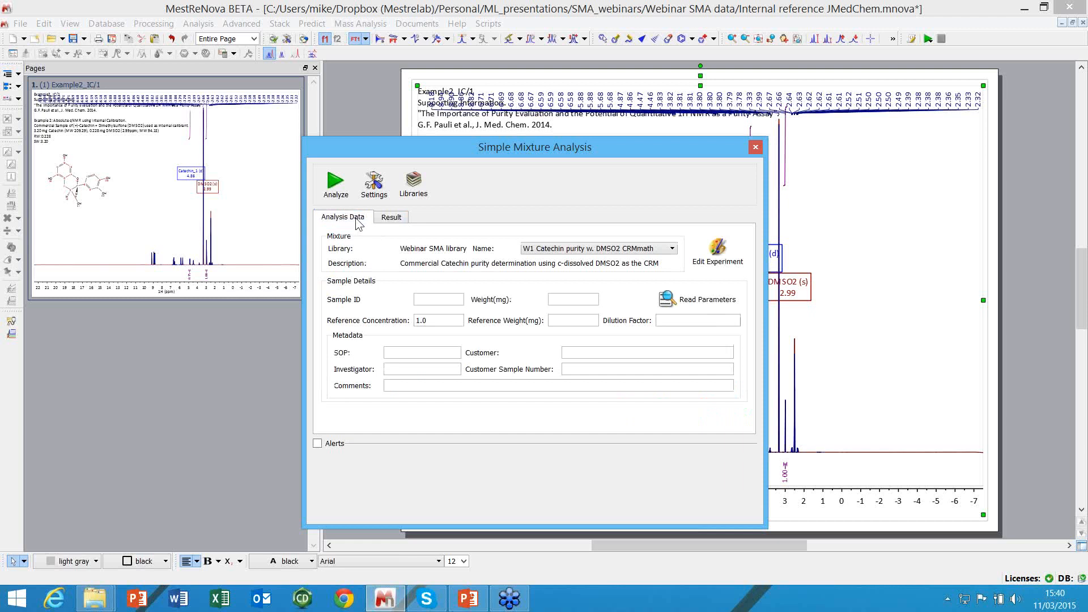
pyautogui.click(391, 217)
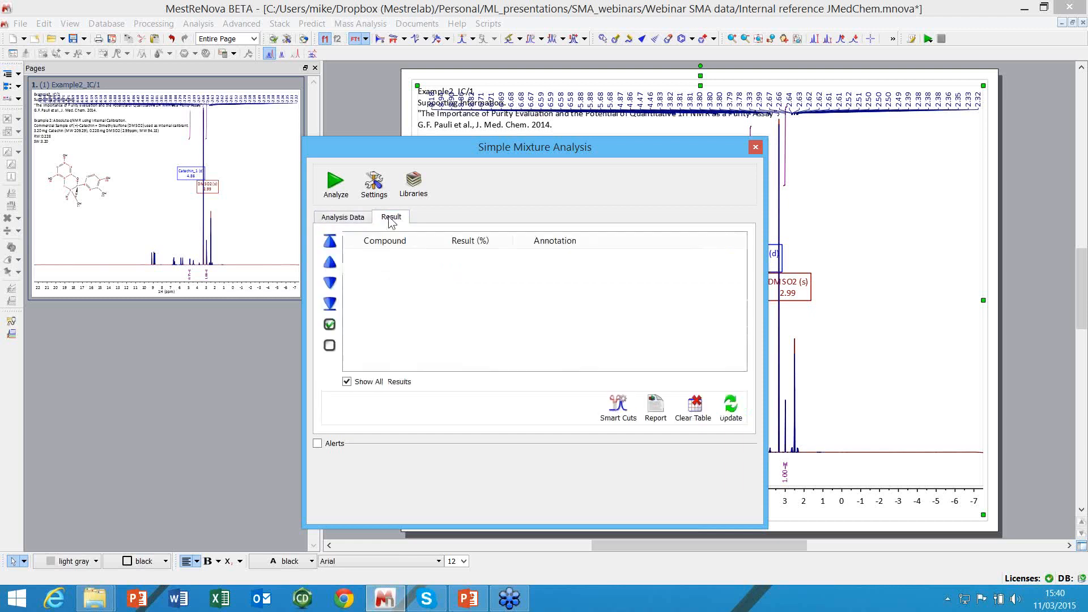
pyautogui.moveTo(441, 148); pyautogui.dragTo(323, 153)
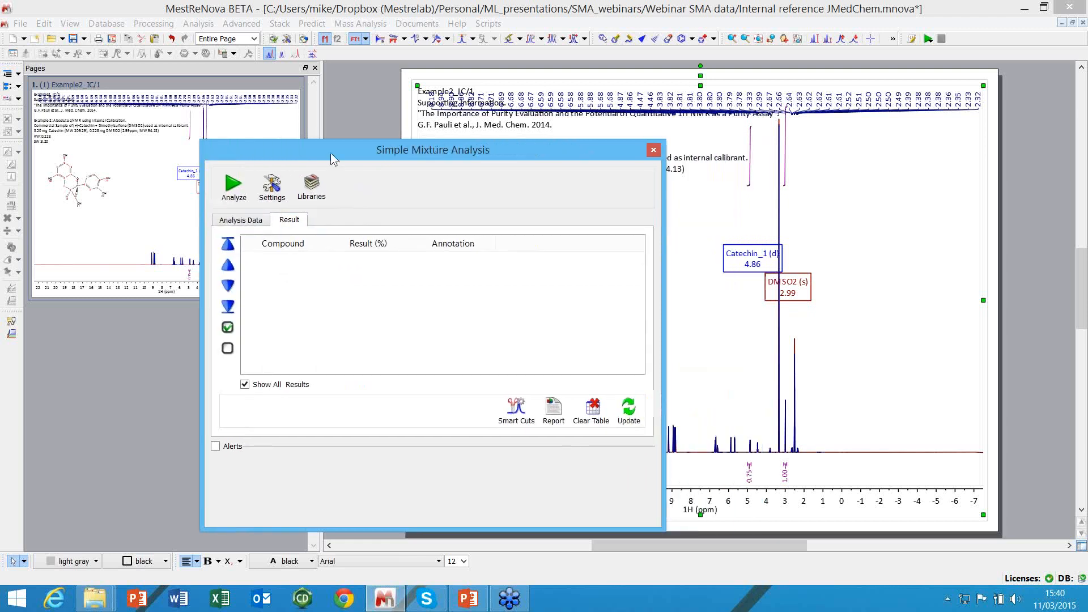
# Reopen the W1 Catechin purity w. DMSO2 CRMmath experiment, recheck the settings of all four compounds, and accept it
pyautogui.click(242, 223)
pyautogui.click(470, 258)
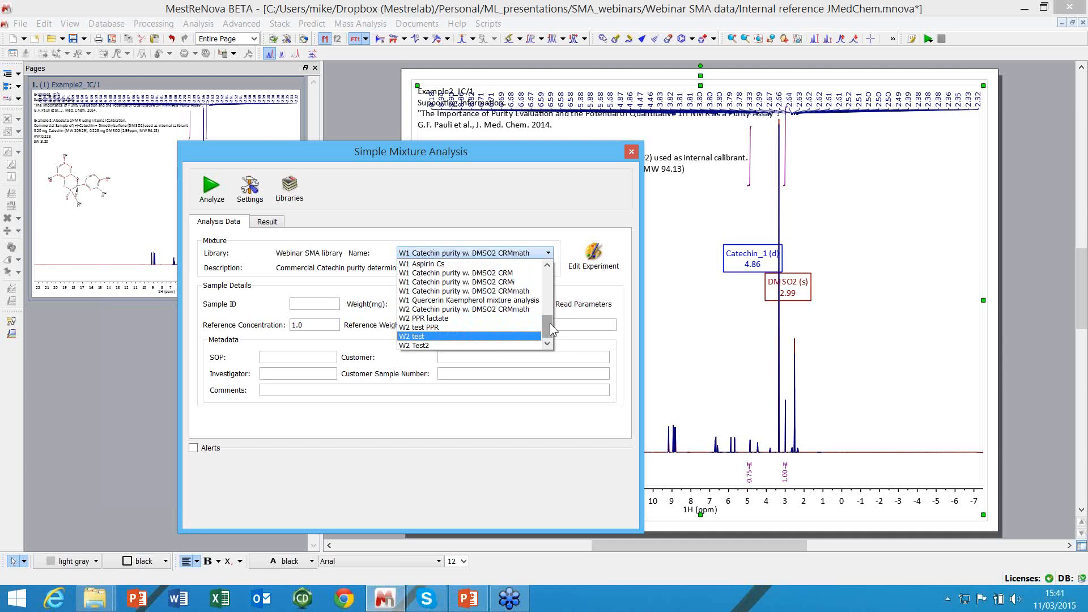
pyautogui.click(590, 267)
pyautogui.click(592, 264)
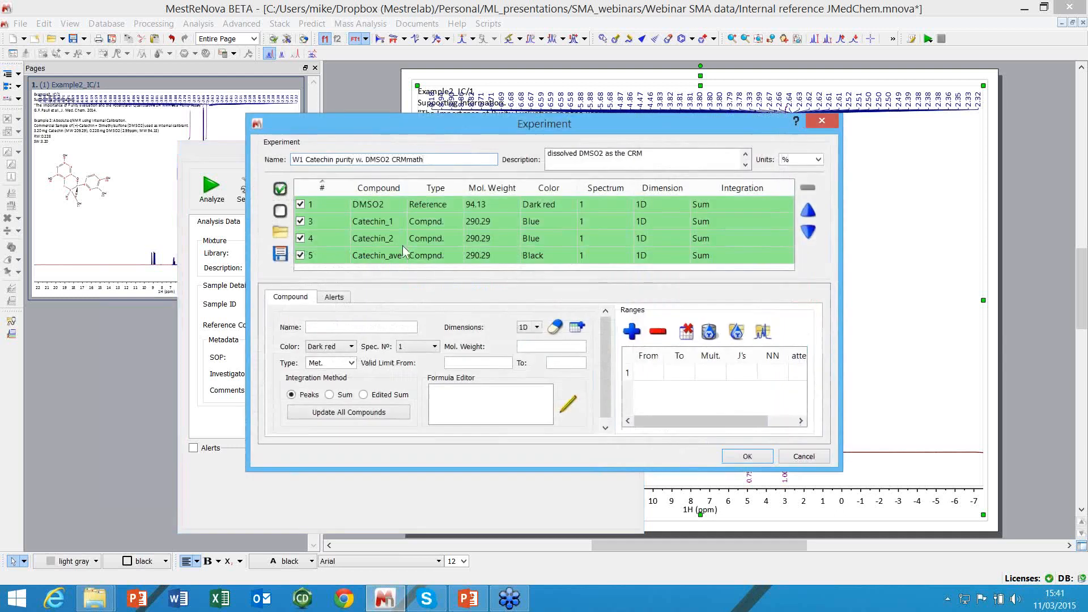
pyautogui.click(398, 256)
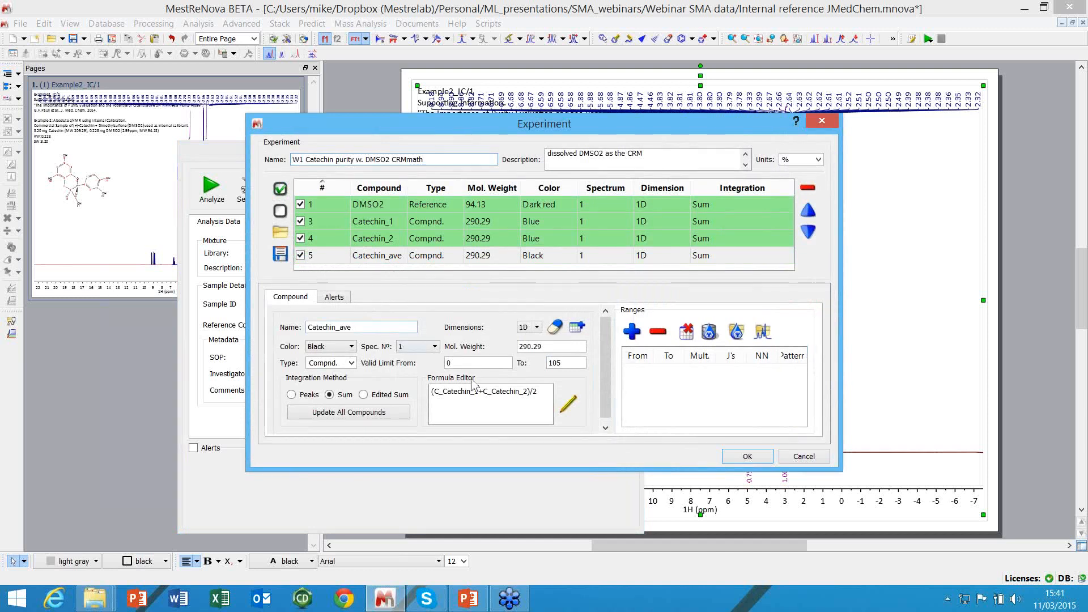
pyautogui.click(444, 240)
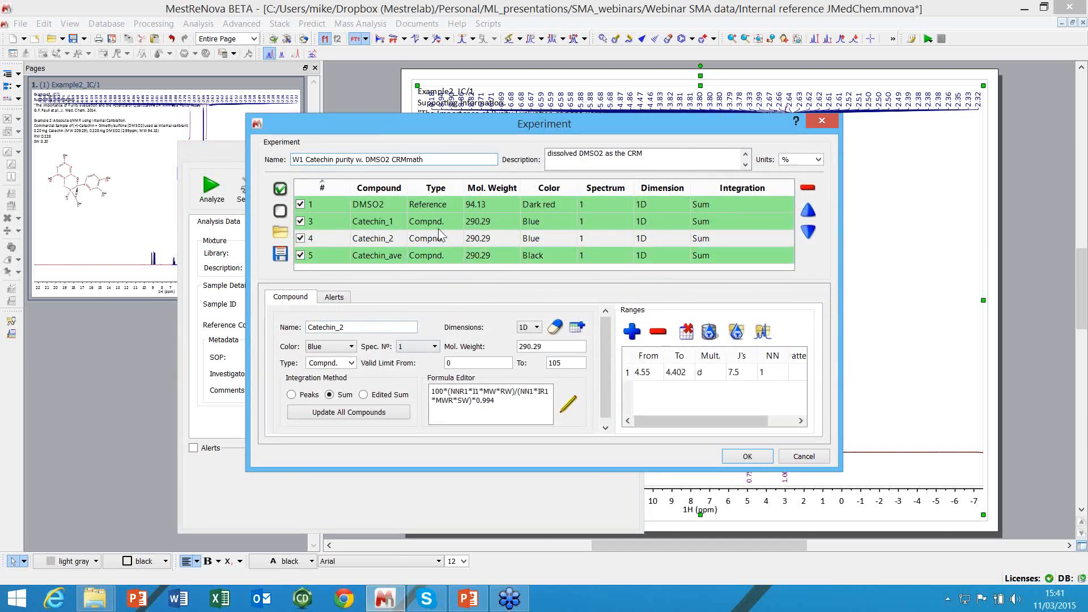
pyautogui.click(435, 223)
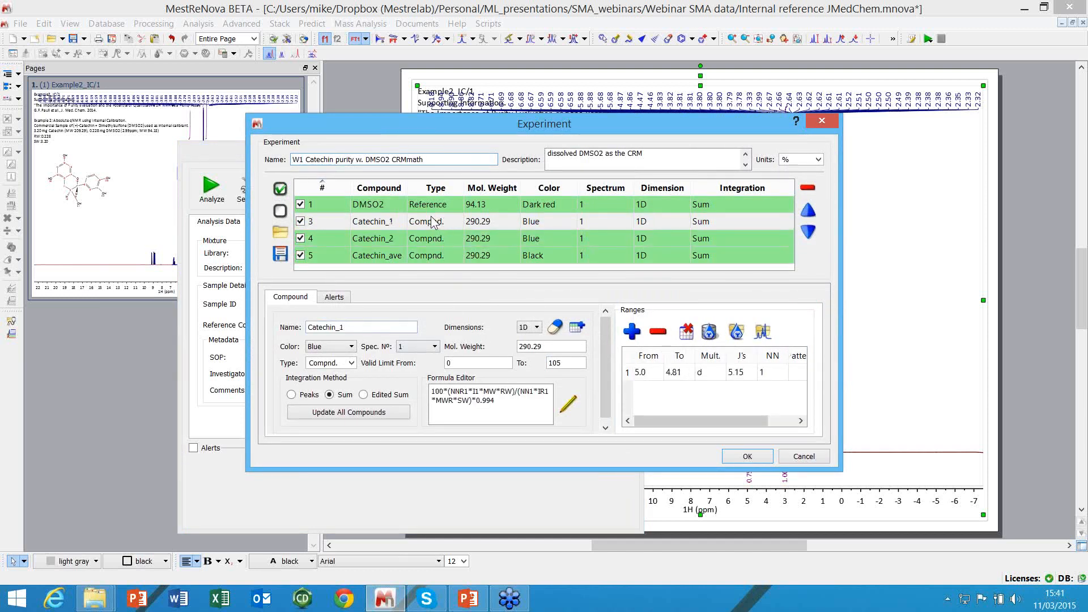
pyautogui.click(432, 209)
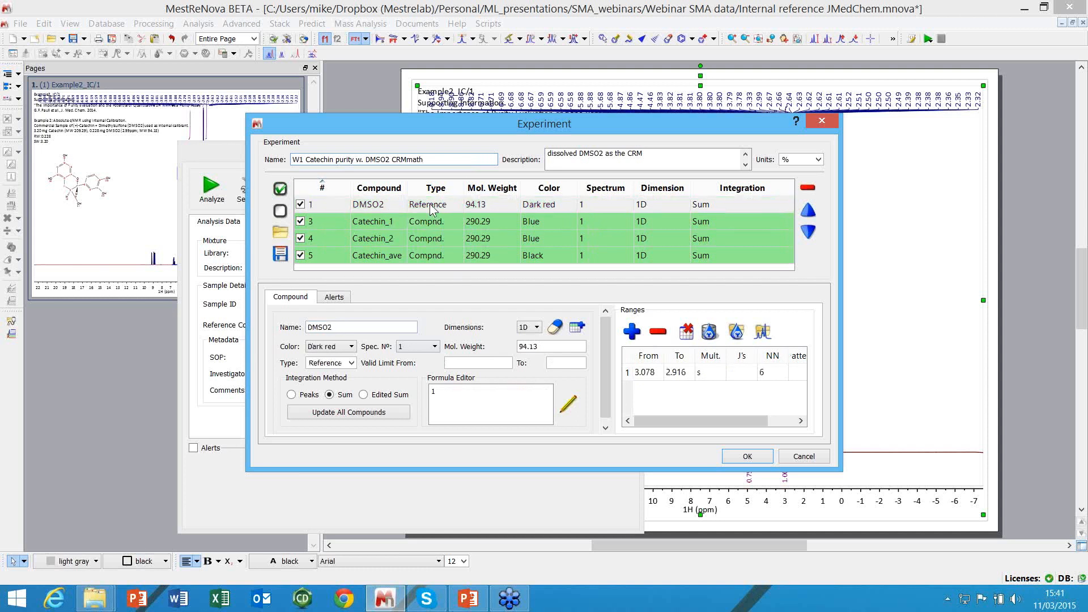
pyautogui.click(442, 225)
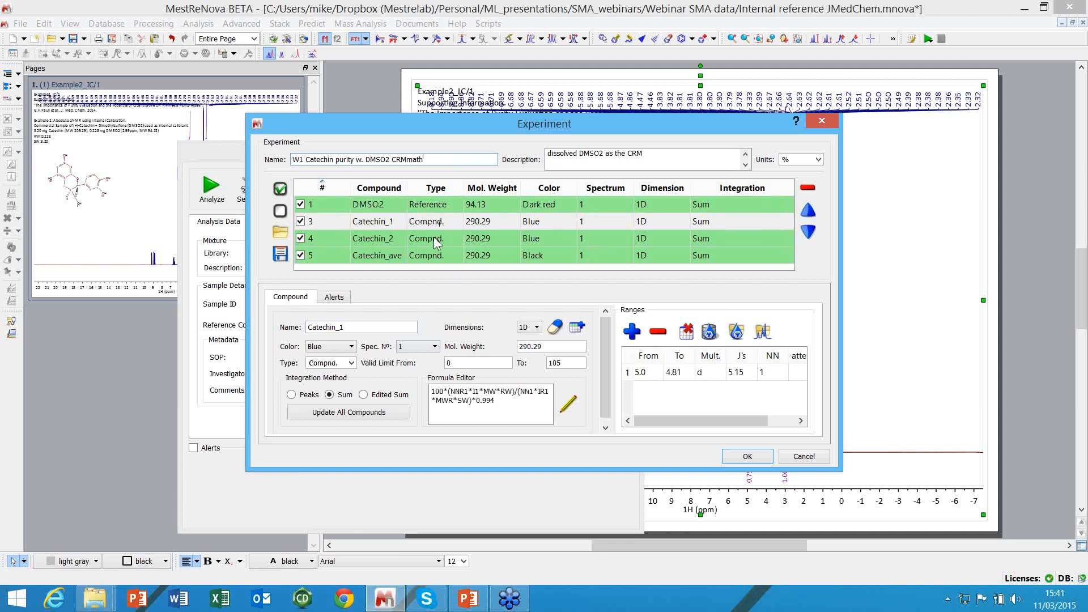
pyautogui.click(436, 243)
pyautogui.click(427, 259)
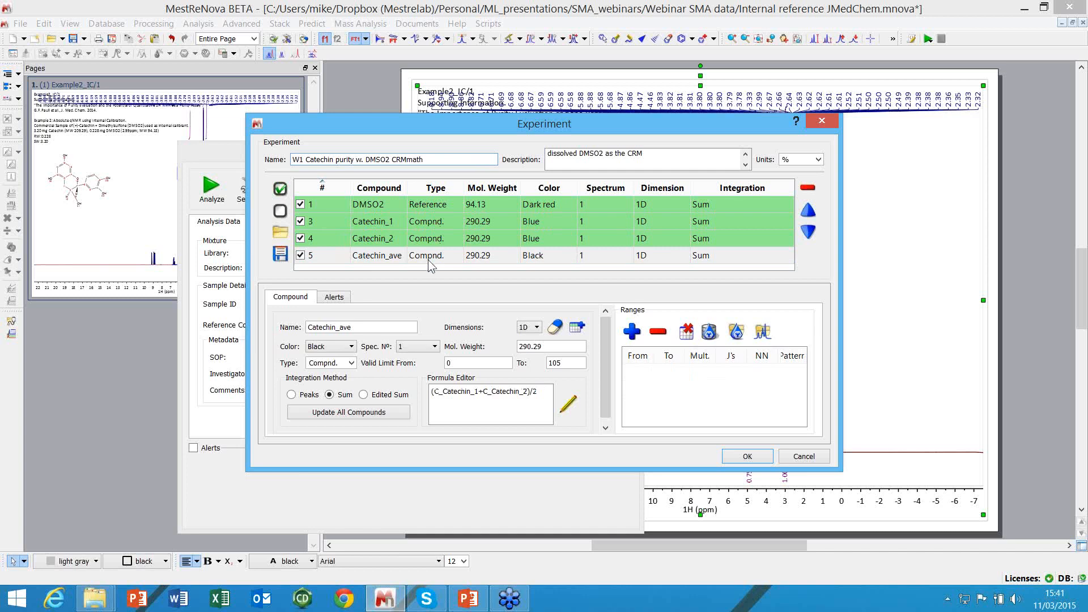
pyautogui.click(747, 457)
# Move the Simple Mixture Analysis dialog off the spectrum and close it
pyautogui.moveTo(488, 153); pyautogui.dragTo(421, 148)
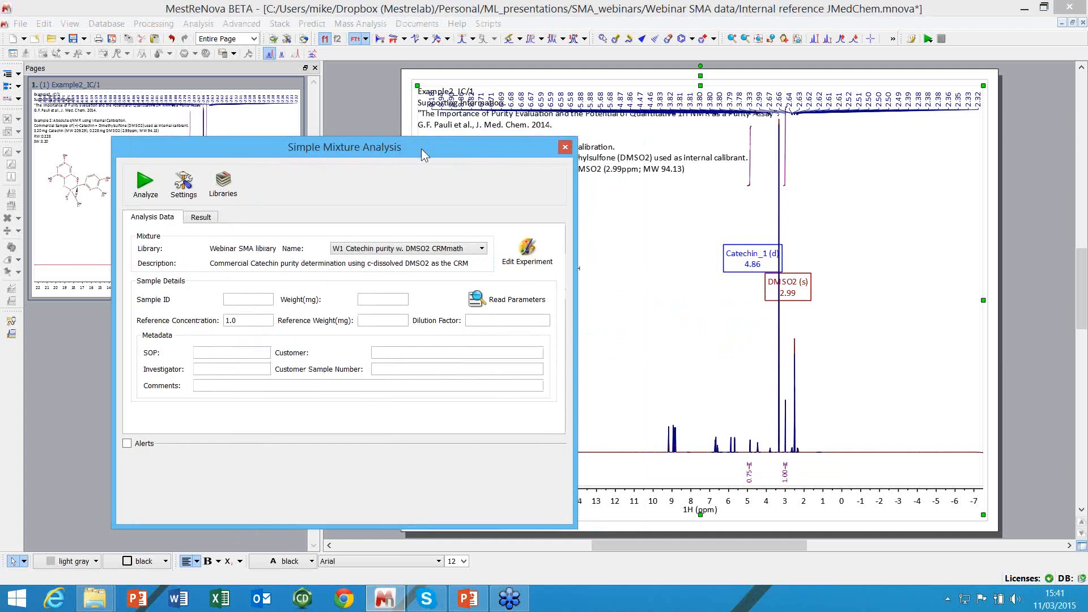
pyautogui.moveTo(420, 148); pyautogui.dragTo(419, 146)
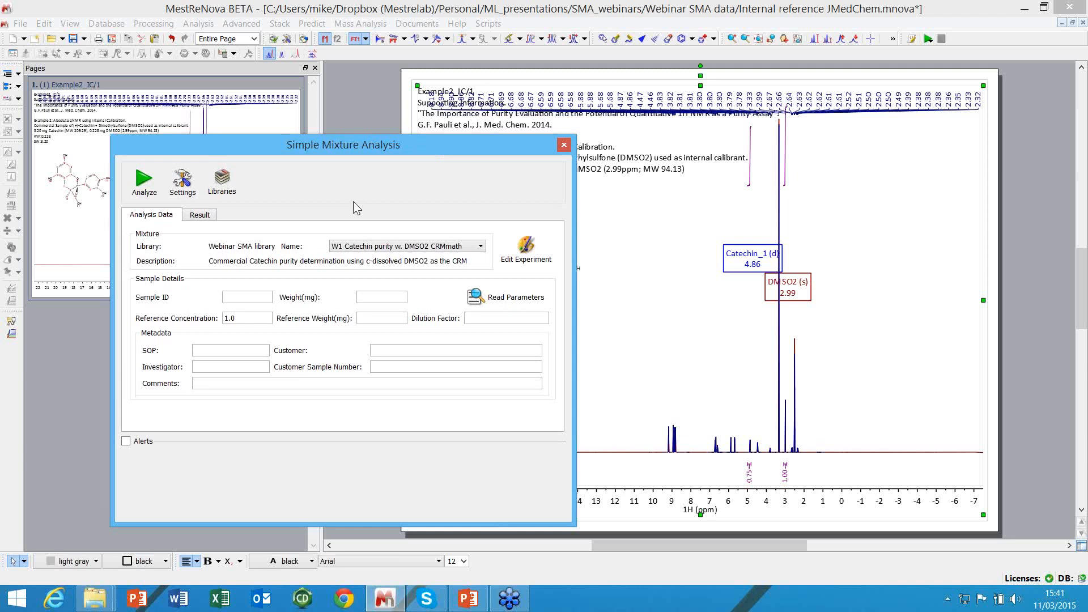
pyautogui.click(564, 145)
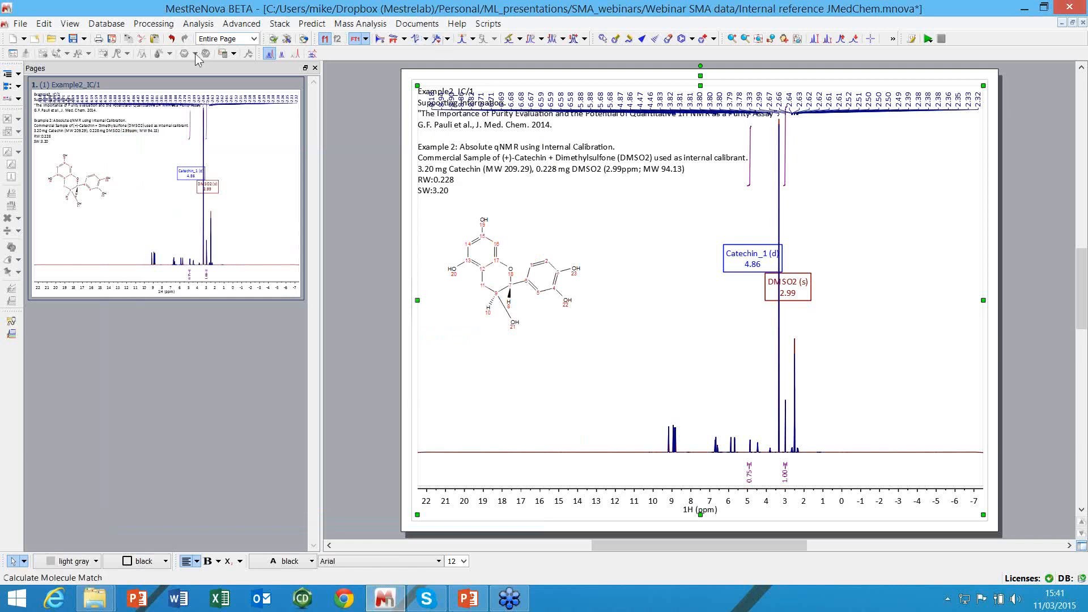
# Display the automation options available for SMA
pyautogui.click(242, 23)
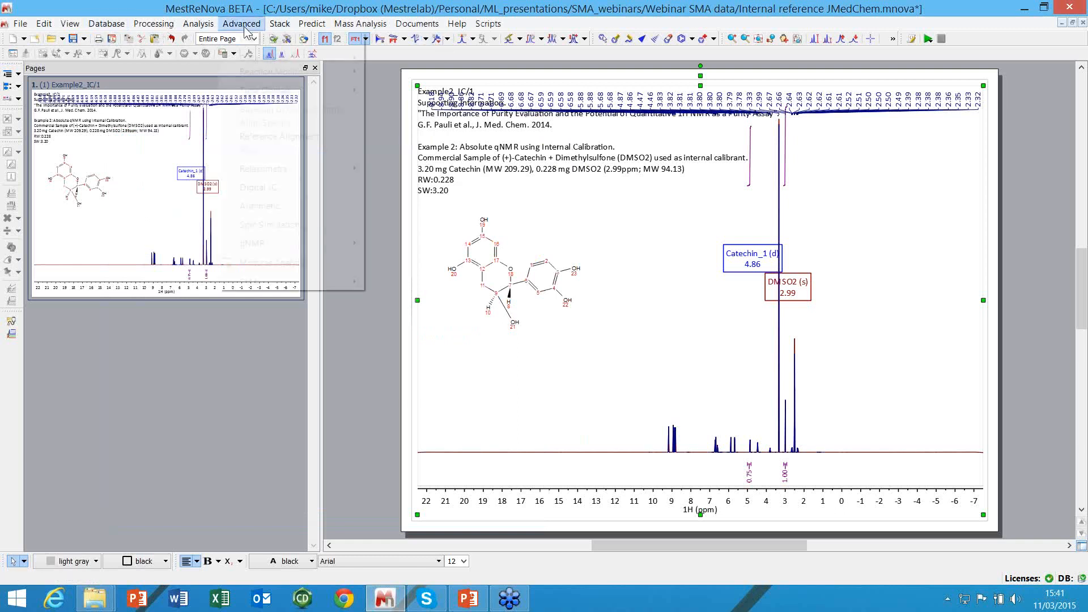
pyautogui.moveTo(306, 283)
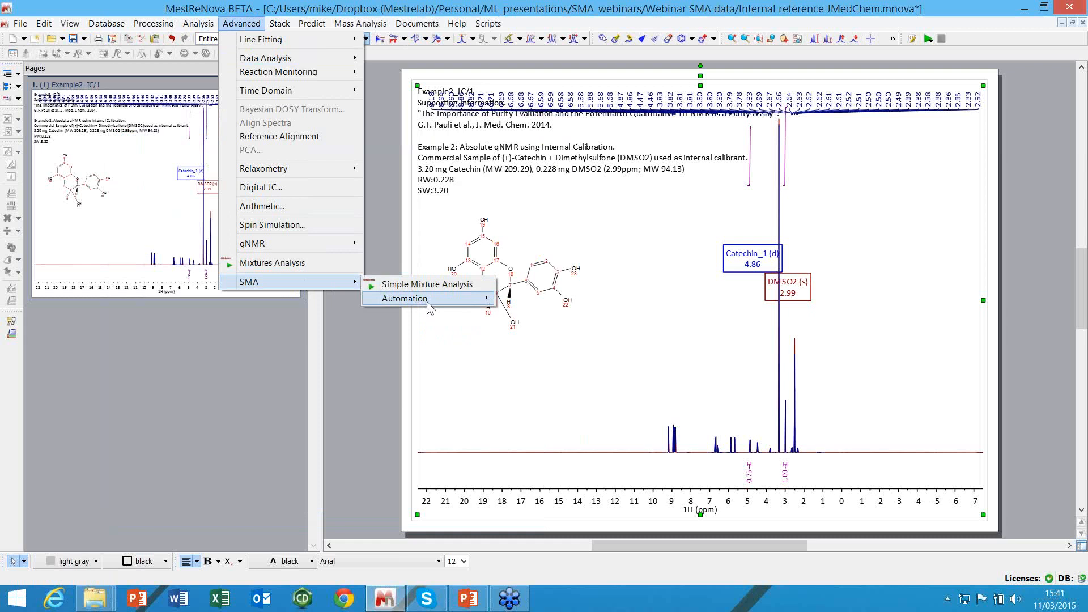
pyautogui.moveTo(462, 299)
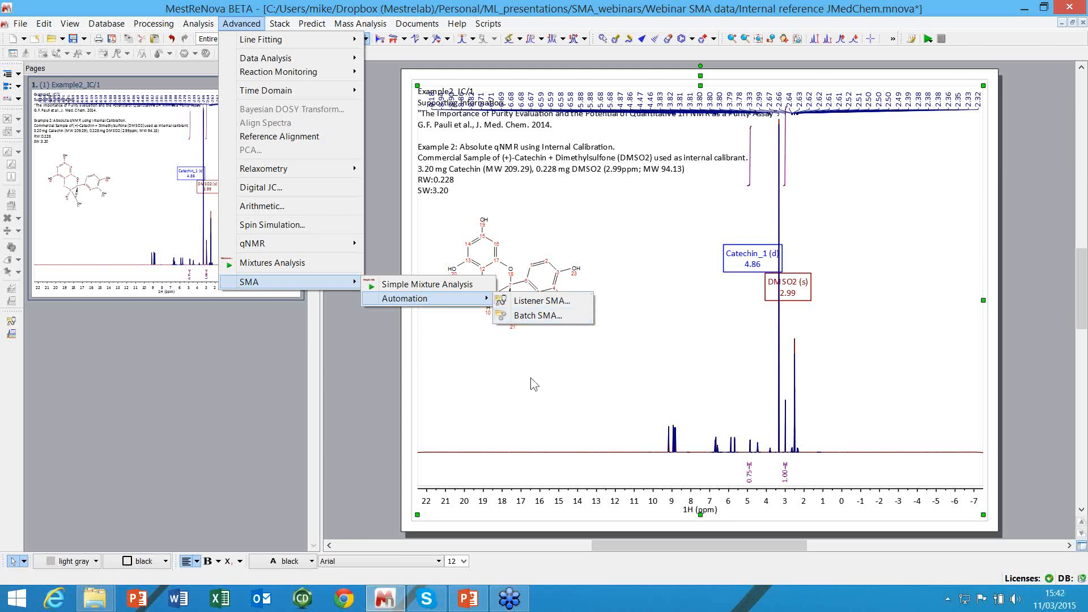
# Switch to the Aspirin SMA_1.mnova document and open the Batch SMA setup, moving its dialog aside
pyautogui.click(416, 23)
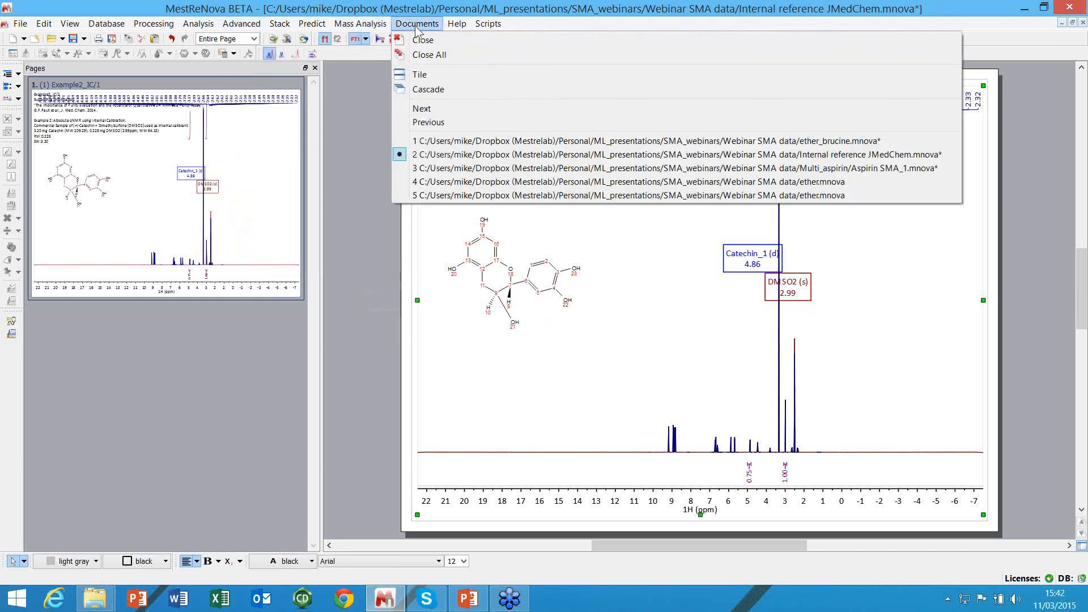
pyautogui.click(441, 171)
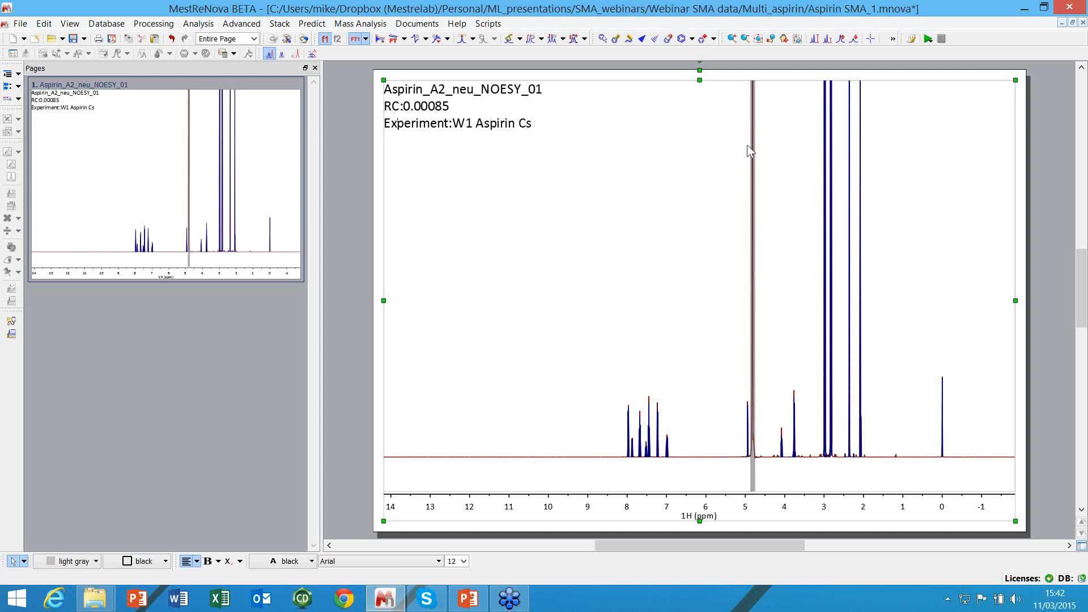
pyautogui.click(248, 26)
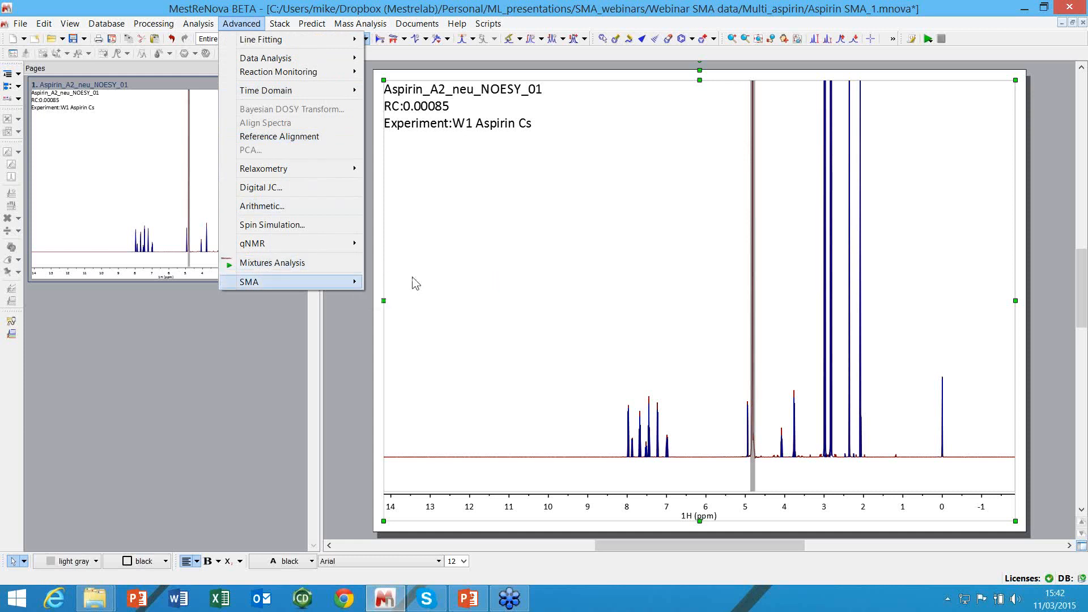
pyautogui.moveTo(426, 304)
pyautogui.click(527, 319)
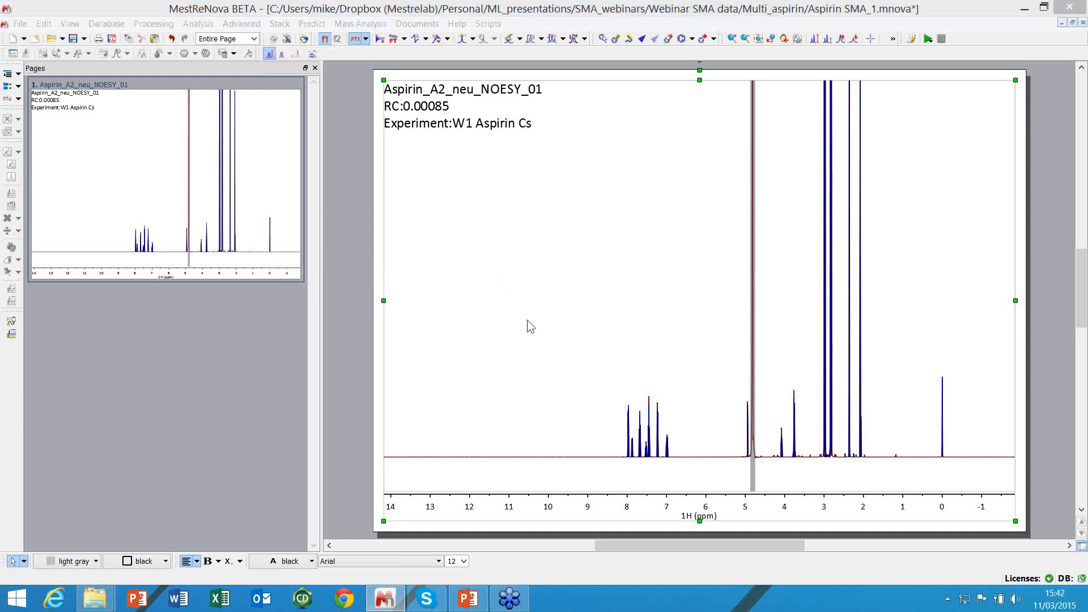
pyautogui.moveTo(547, 162); pyautogui.dragTo(445, 138)
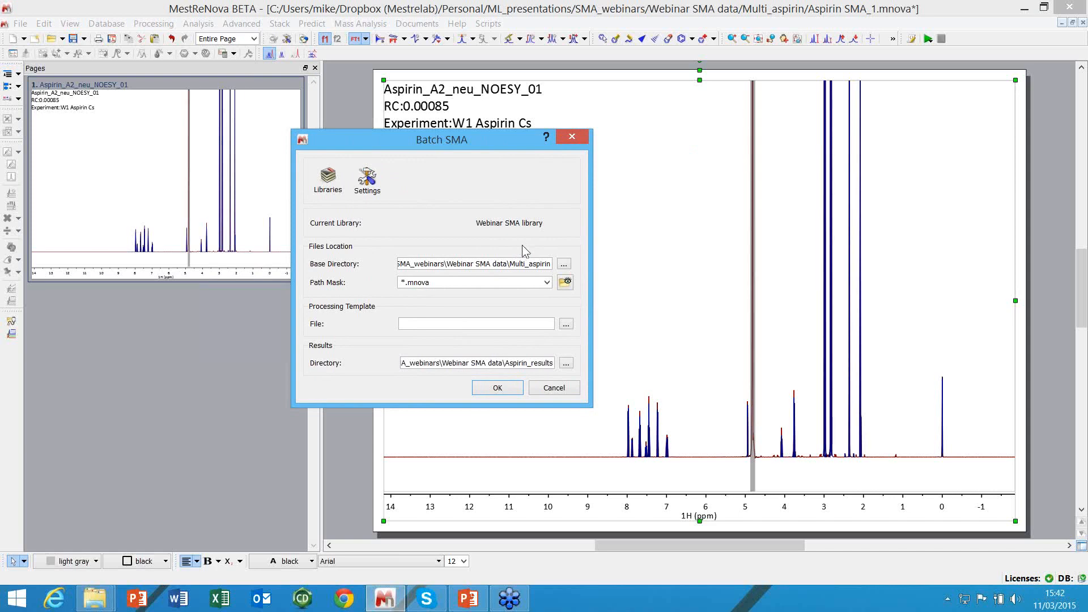
# Select Multi_aspirin as the batch base directory and preview the files matched by the *.mnova path mask
pyautogui.click(564, 264)
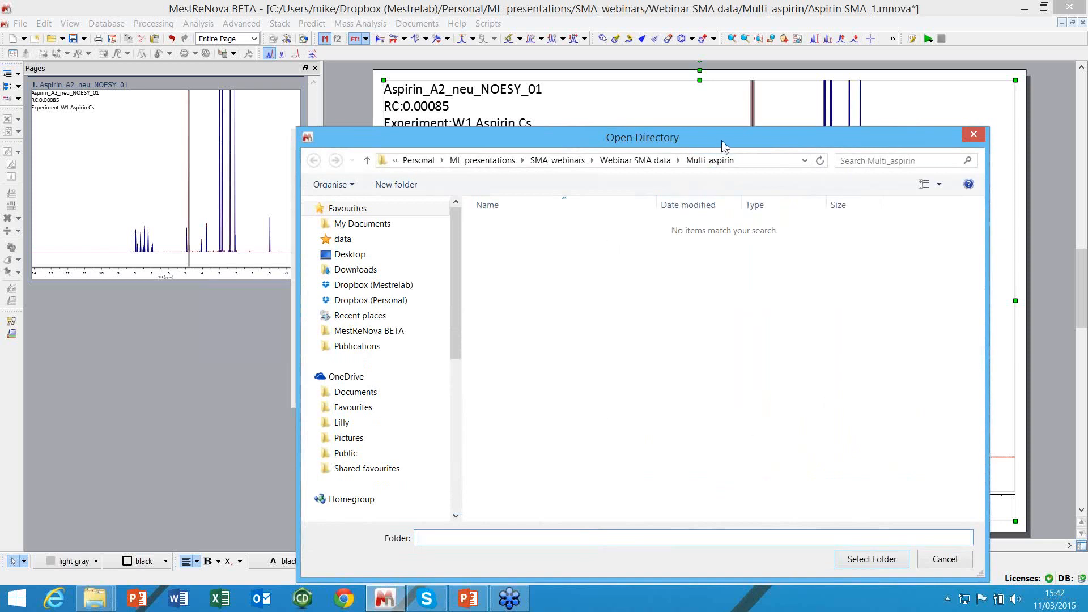
pyautogui.moveTo(719, 140); pyautogui.dragTo(691, 96)
pyautogui.click(828, 516)
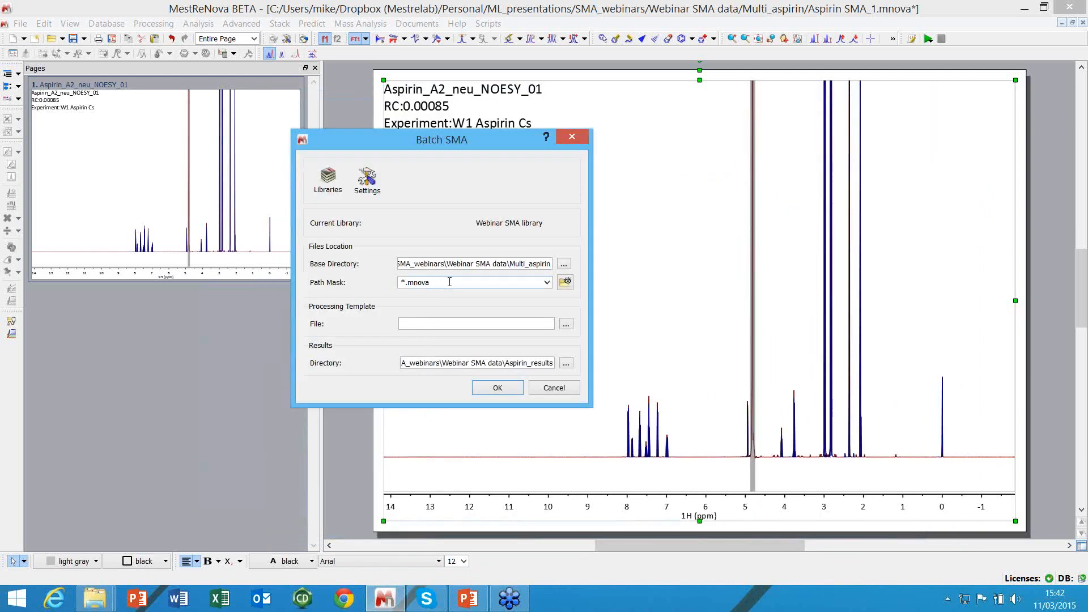
pyautogui.moveTo(450, 282); pyautogui.dragTo(394, 282)
pyautogui.click(566, 283)
pyautogui.moveTo(555, 356); pyautogui.dragTo(639, 351)
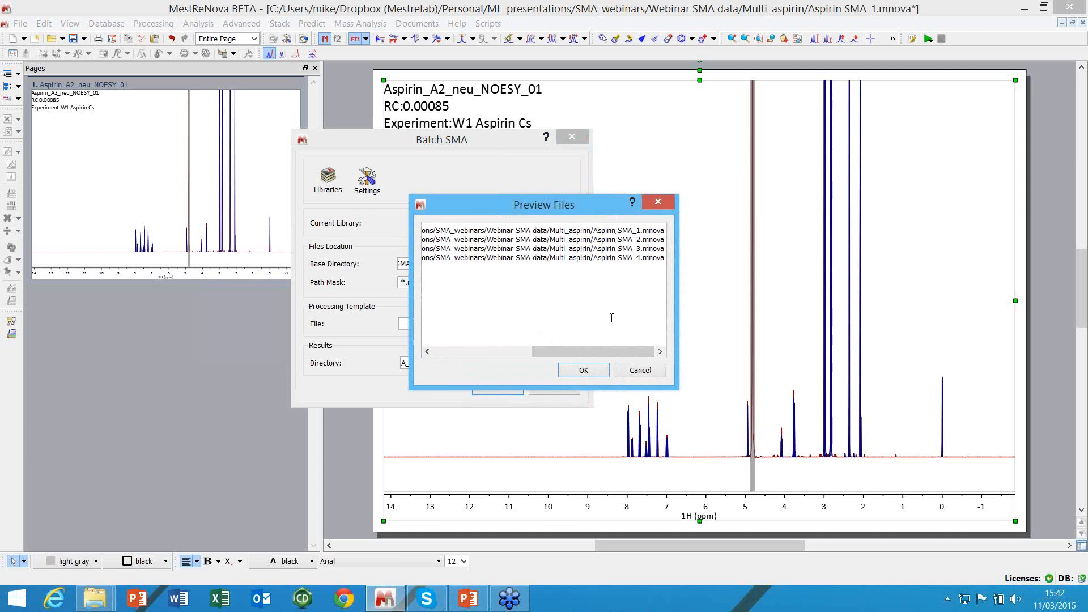
pyautogui.click(584, 370)
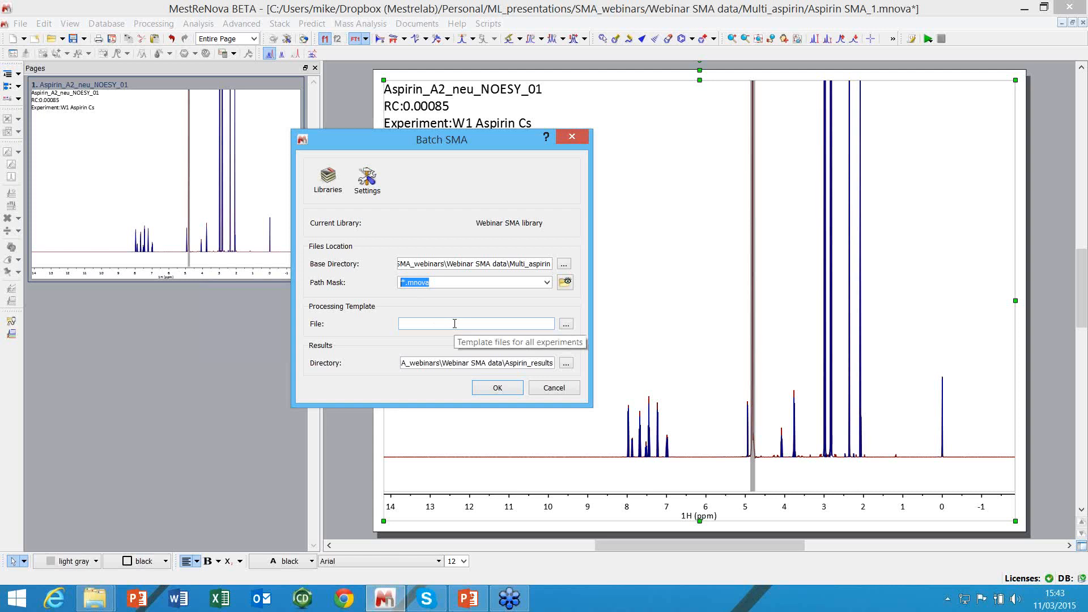
# Select Aspirin_results as the results directory and run the batch analysis
pyautogui.click(569, 363)
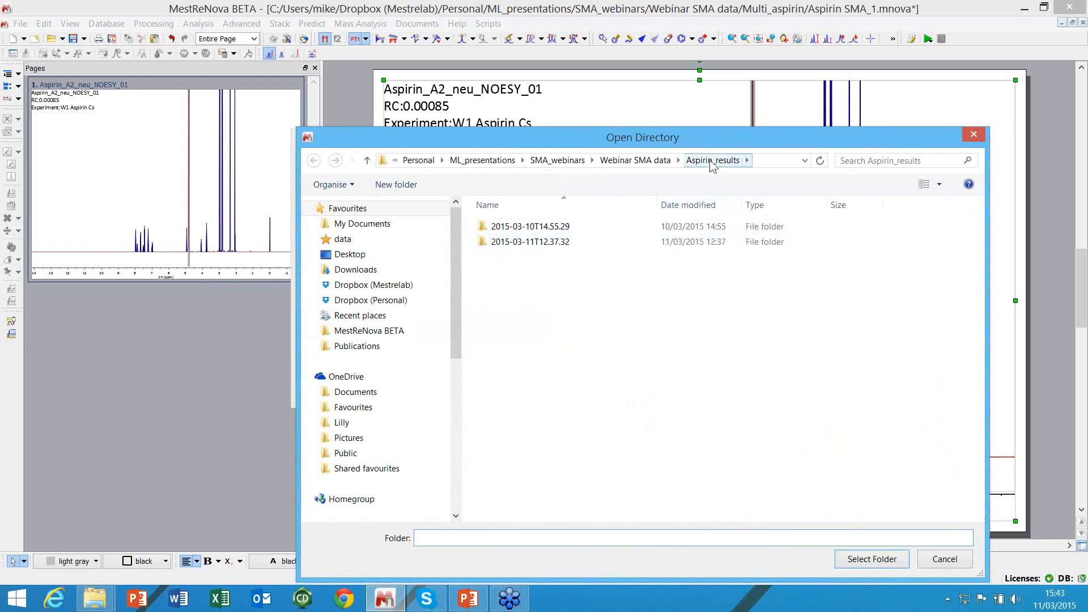
pyautogui.click(558, 242)
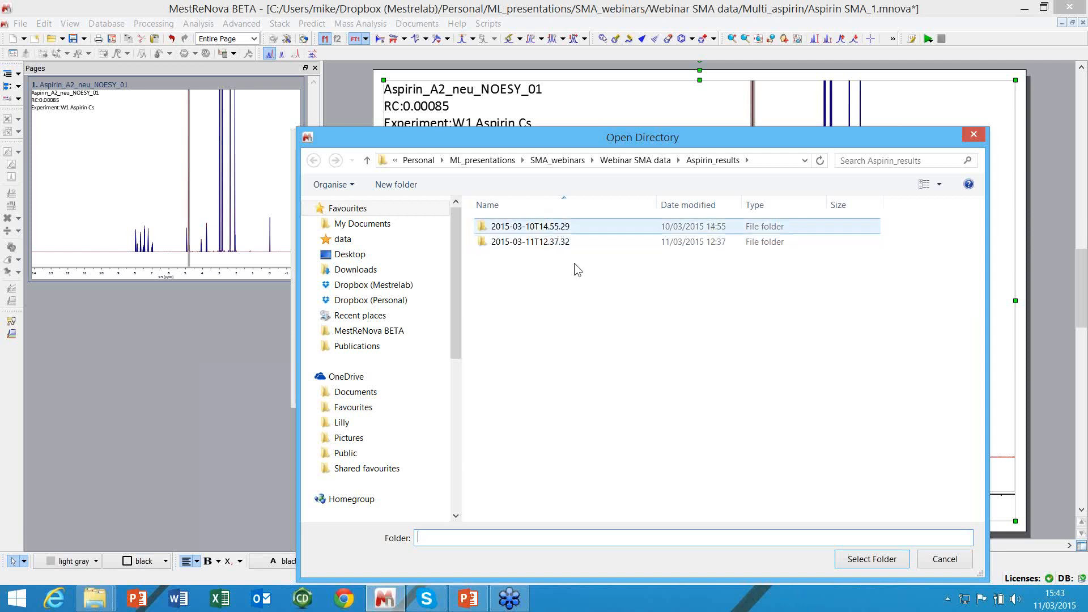
pyautogui.click(892, 563)
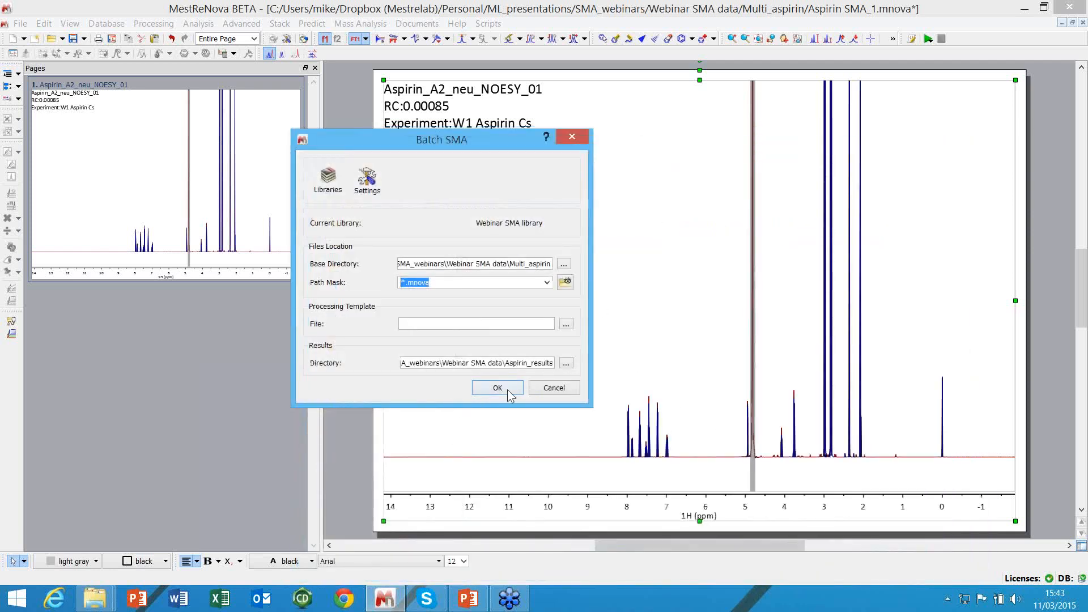
pyautogui.click(497, 388)
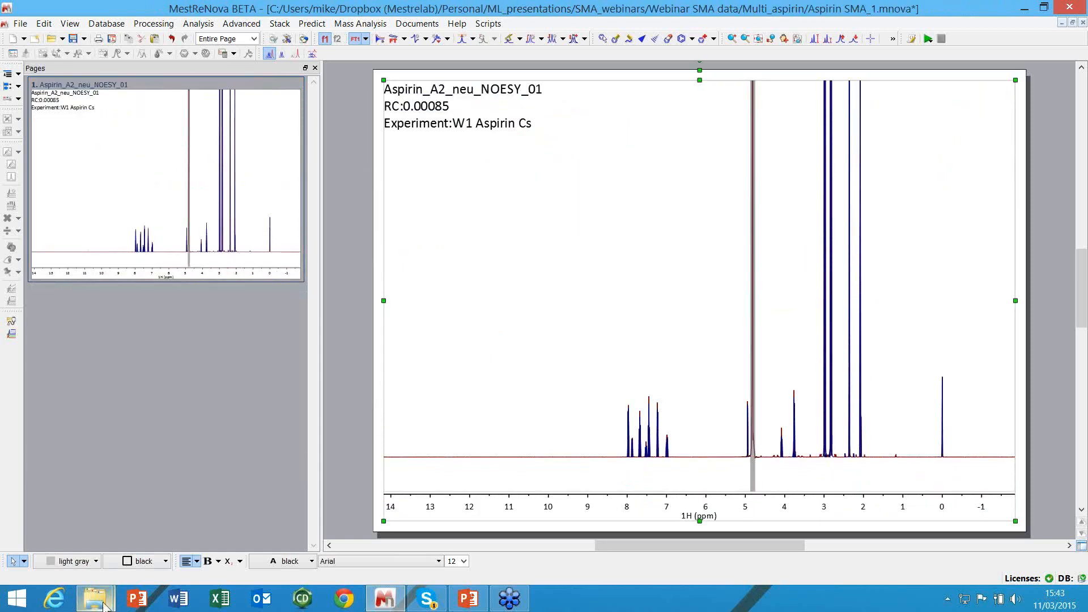
# Switch to the Aspirin_results folder in File Explorer and open its 2015-03-11T15.43.22 subfolder
pyautogui.moveTo(103, 603)
pyautogui.click(111, 538)
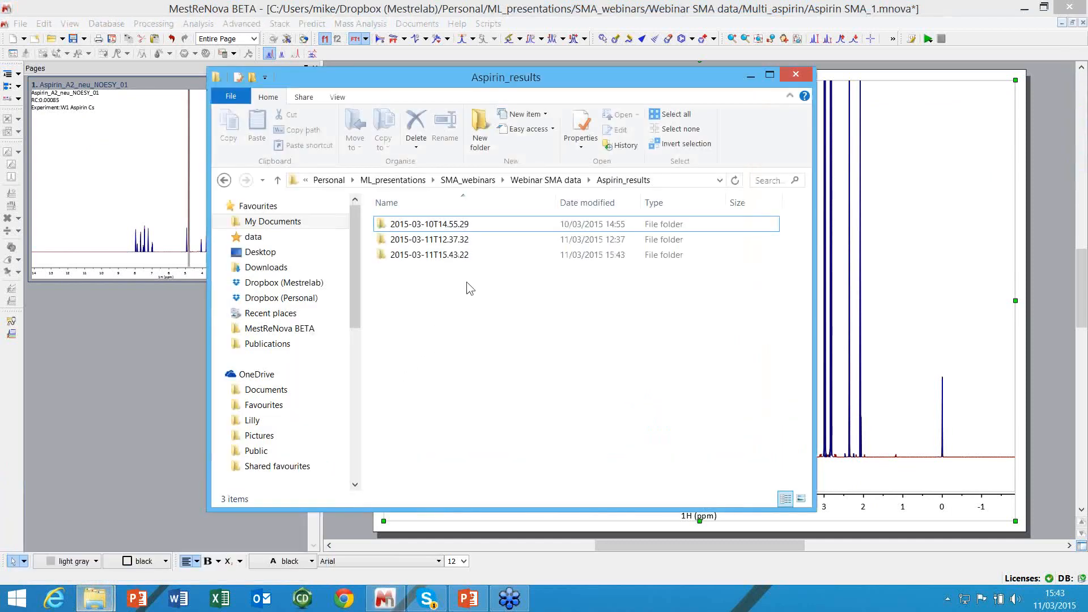
pyautogui.click(474, 226)
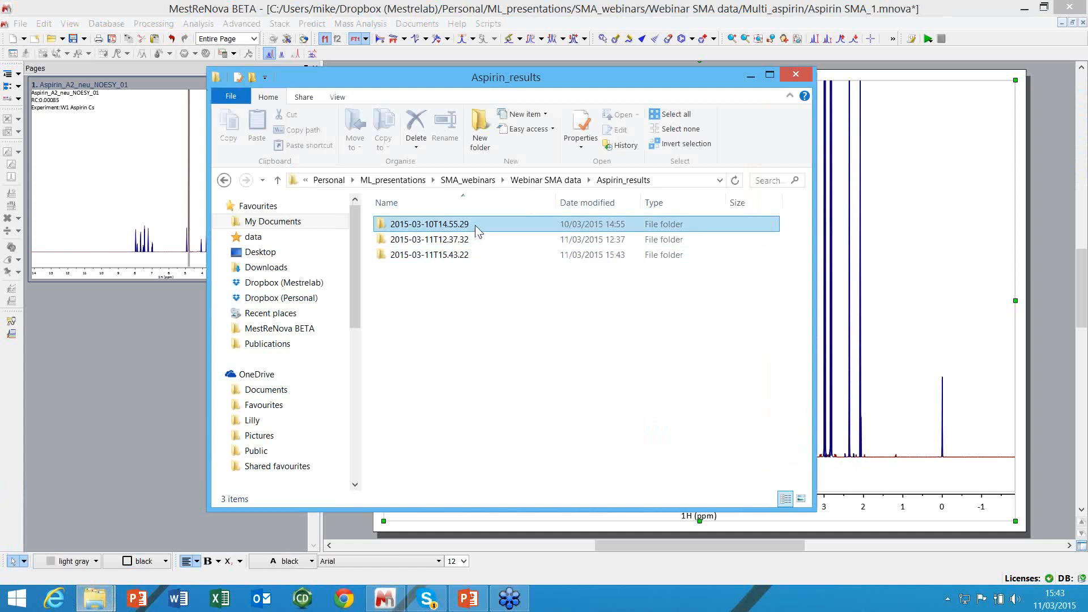
pyautogui.click(575, 311)
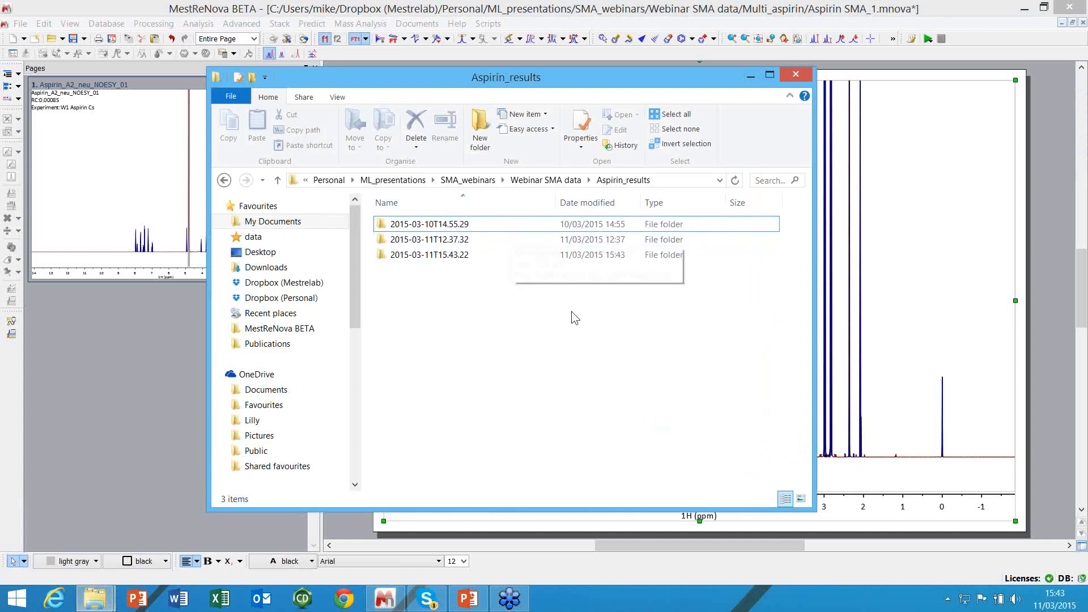
pyautogui.doubleClick(609, 256)
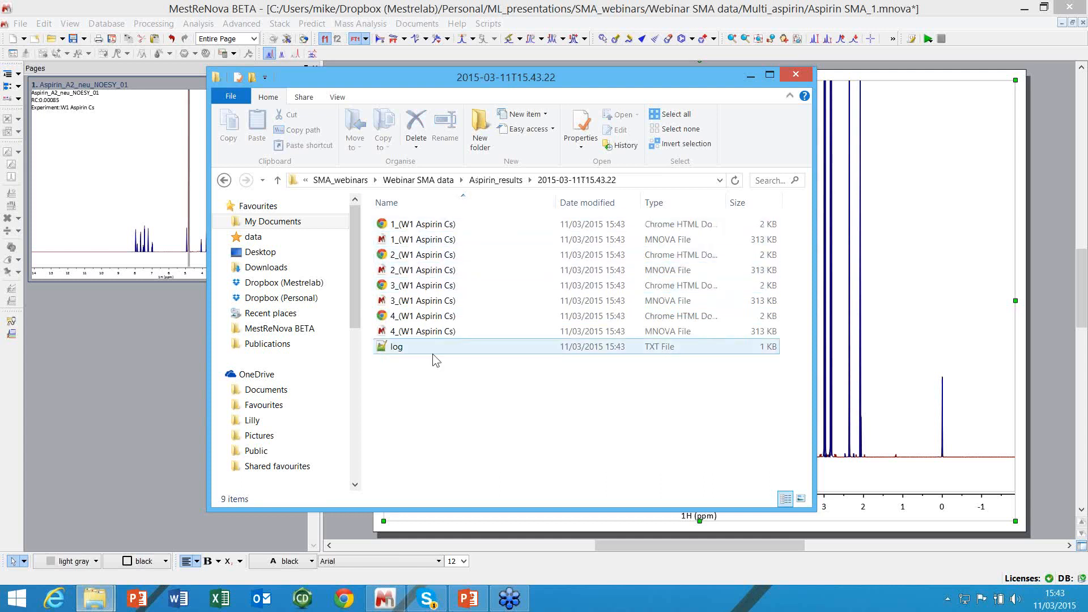
# Review the 1_(W1 Aspirin Cs) HTML report and the log file, close both, and minimise the Aspirin_results folder window
pyautogui.doubleClick(443, 227)
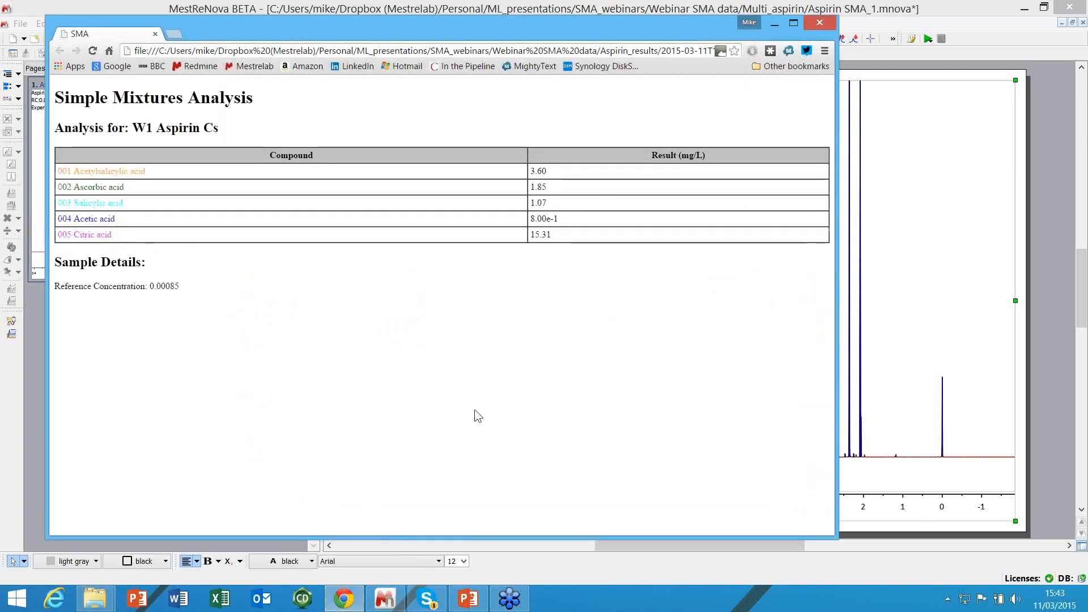
pyautogui.click(832, 23)
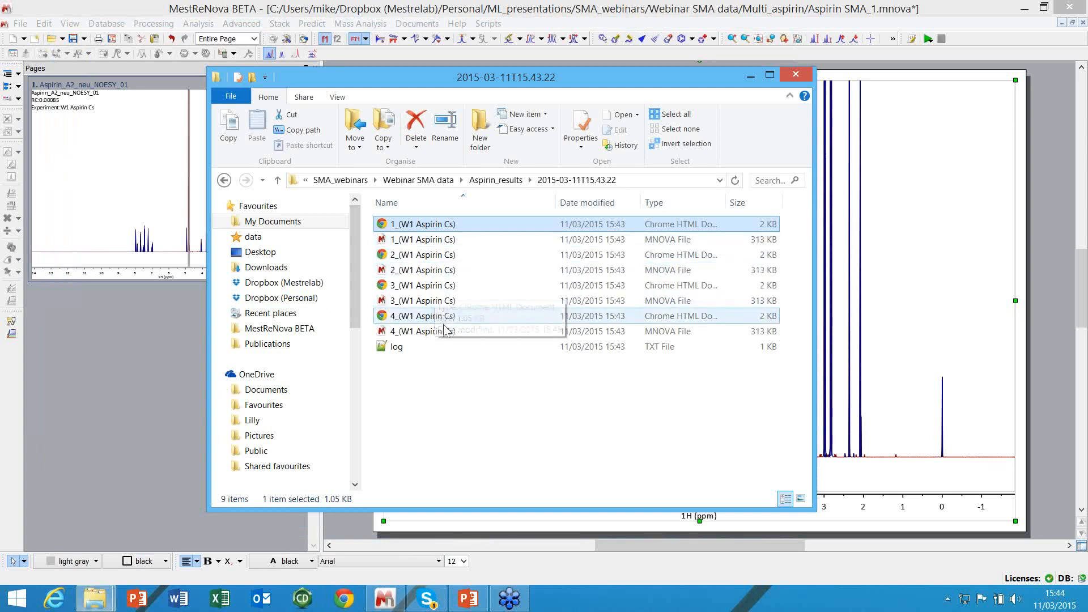
pyautogui.click(391, 348)
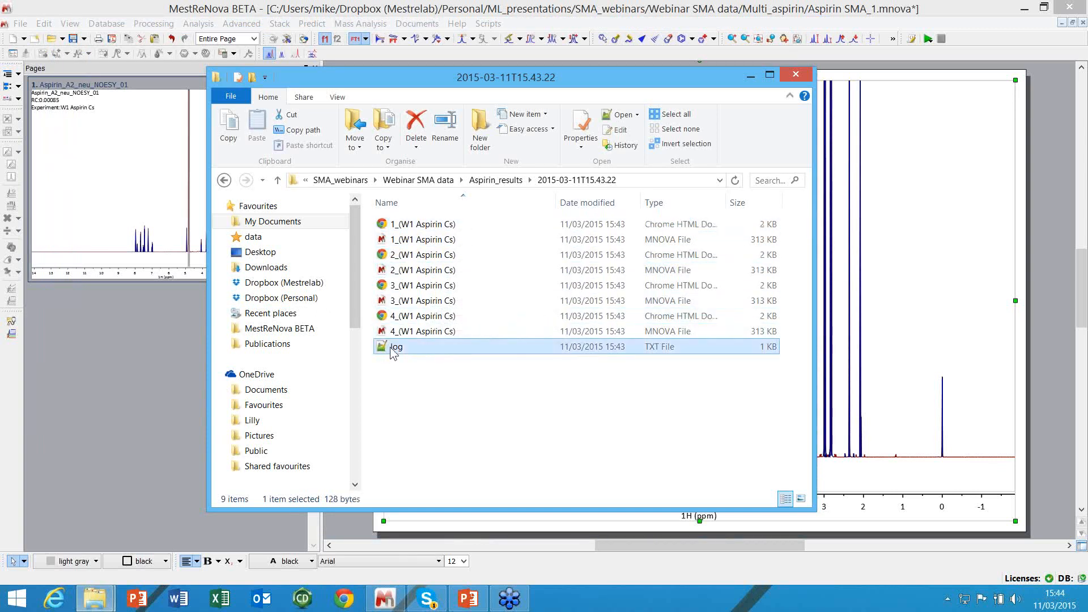
pyautogui.doubleClick(390, 347)
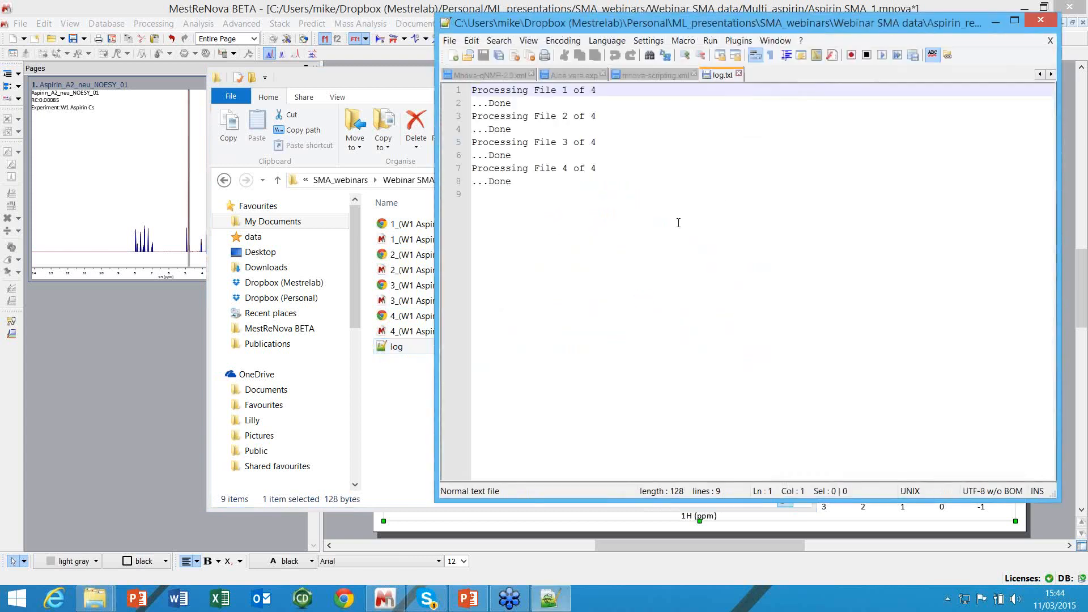
pyautogui.click(1040, 22)
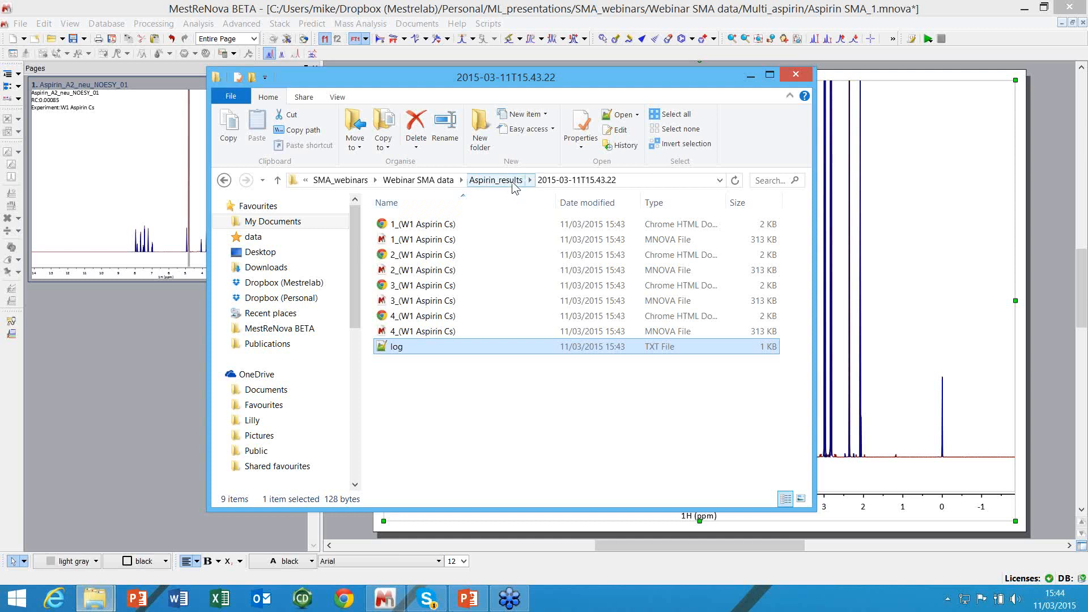
pyautogui.click(496, 180)
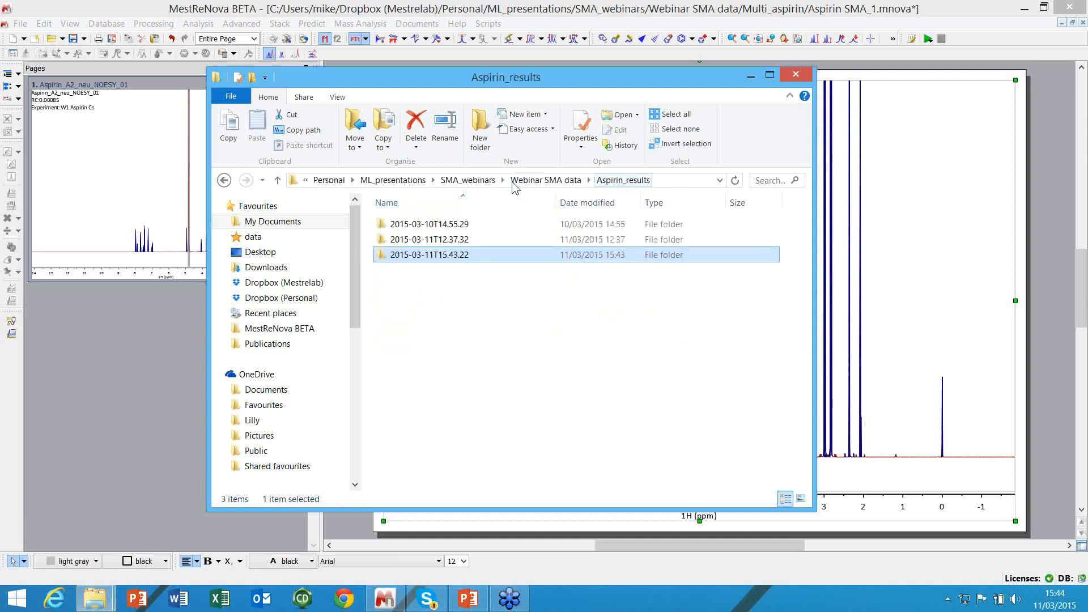
pyautogui.click(750, 80)
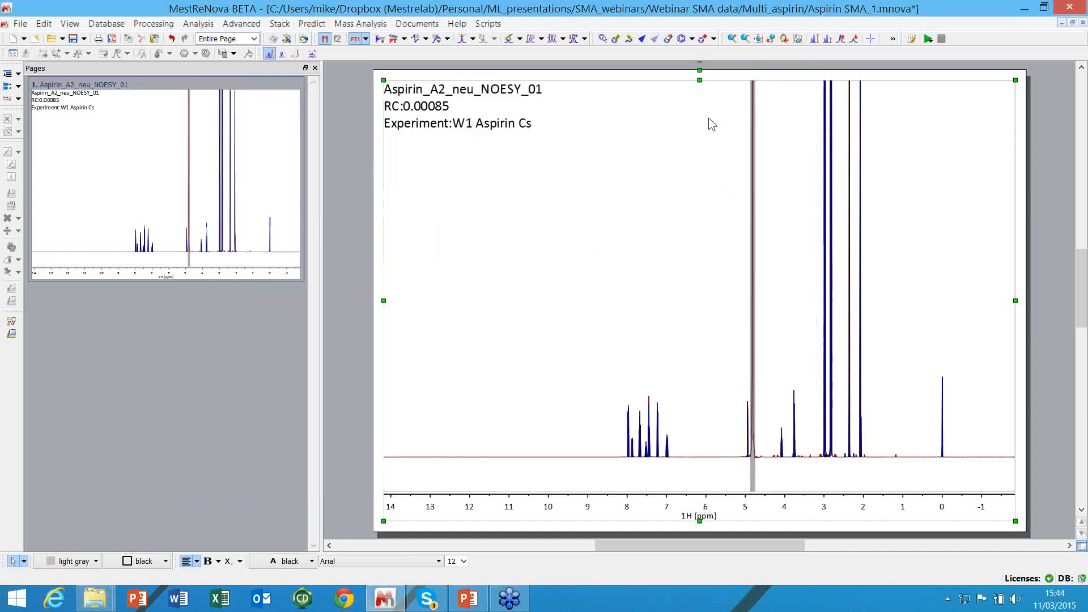
# Save the Aspirin SMA_1.mnova document, minimise MestReNova and switch to the SMA webinar II presentation in PowerPoint
pyautogui.hotkey('ctrl', 's')
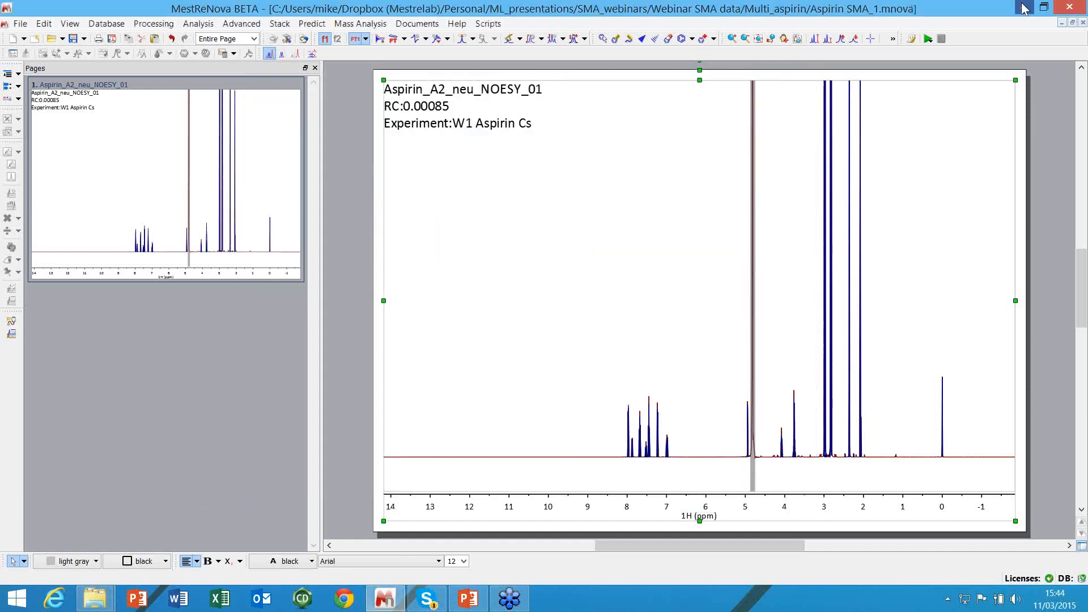
pyautogui.click(1025, 8)
pyautogui.moveTo(468, 598)
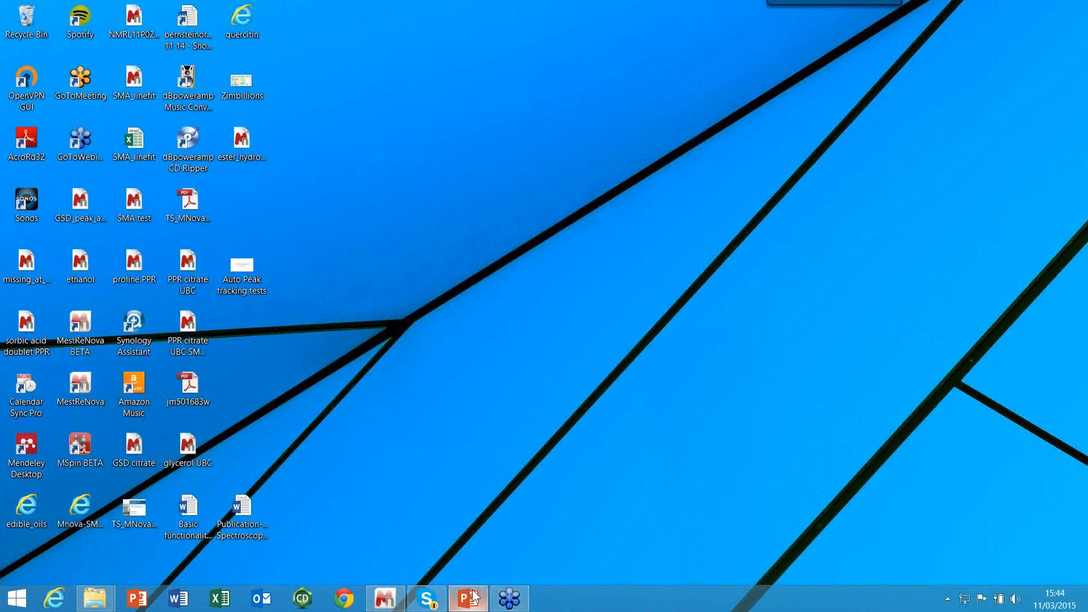
pyautogui.click(497, 550)
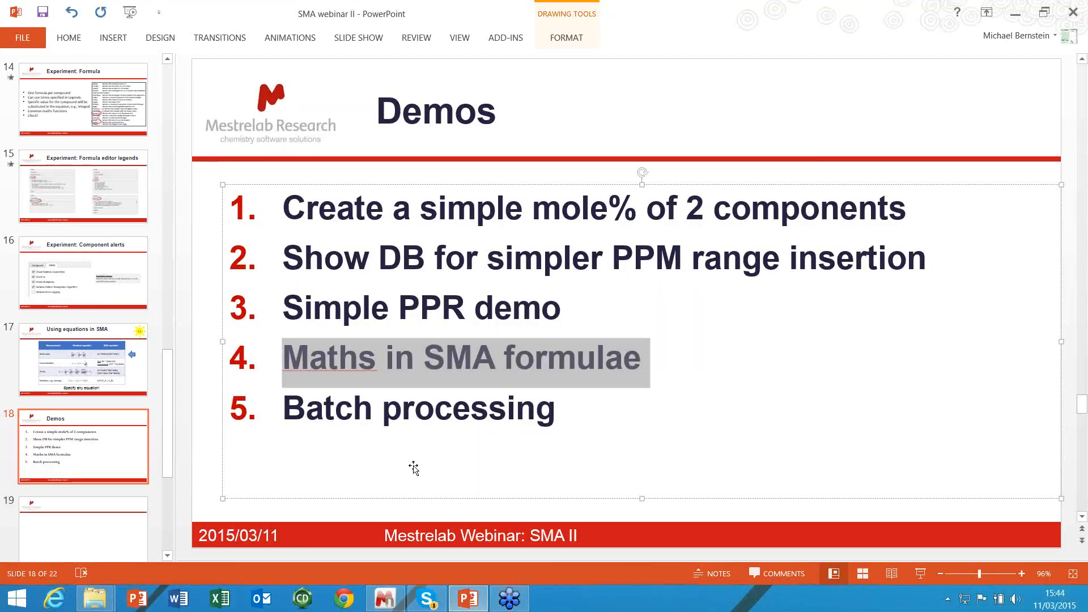
# Show slide 20, Coming soon (Ver 1.1), of the presentation
pyautogui.click(164, 410)
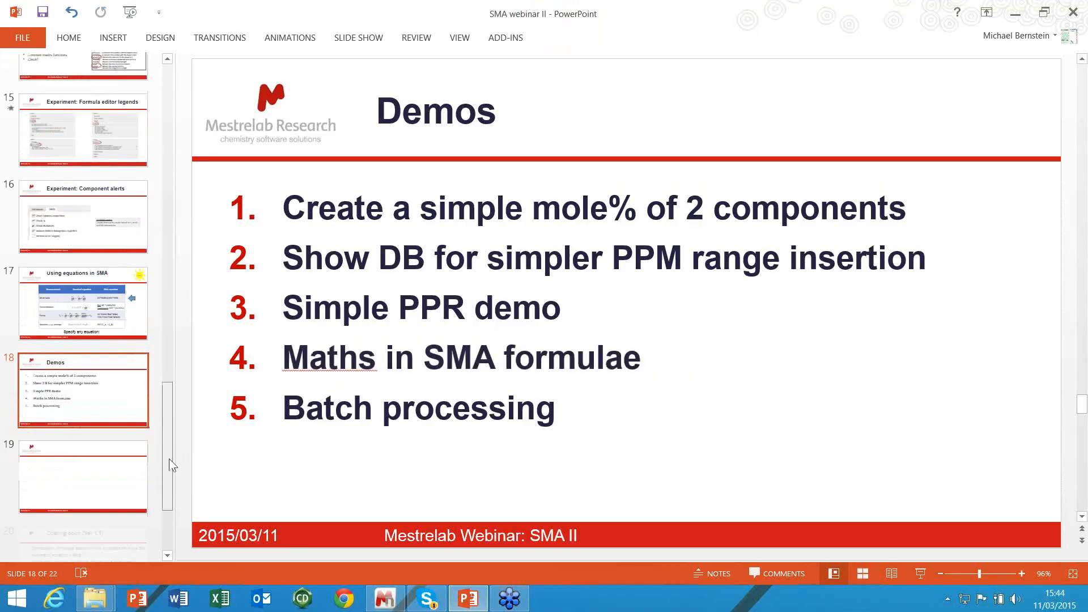
pyautogui.scroll(-3, 153, 457)
pyautogui.click(96, 391)
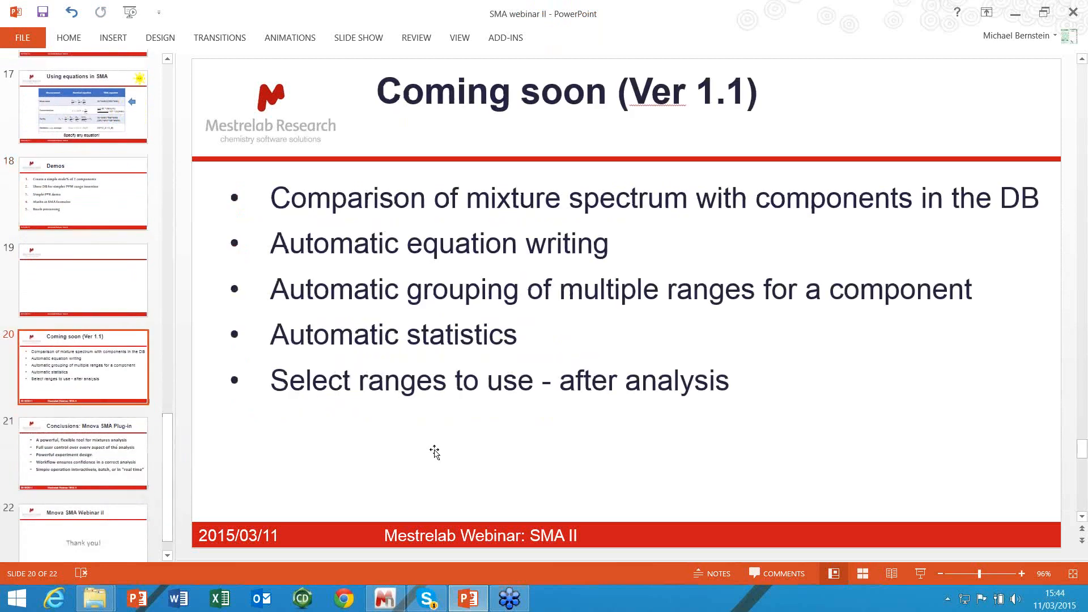